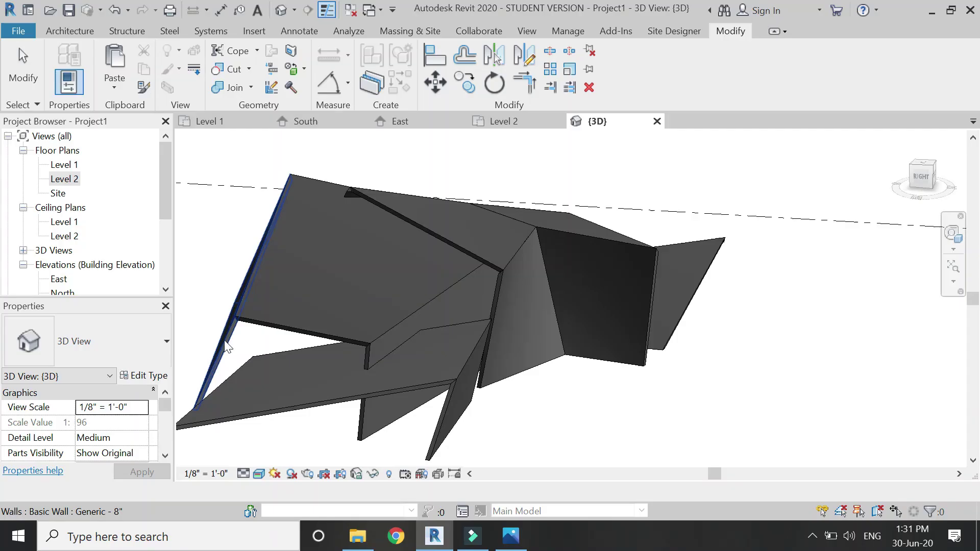
shift+middle_drag(460, 270, 626, 334)
click(952, 234)
drag(695, 234, 378, 271)
drag(367, 375, 408, 335)
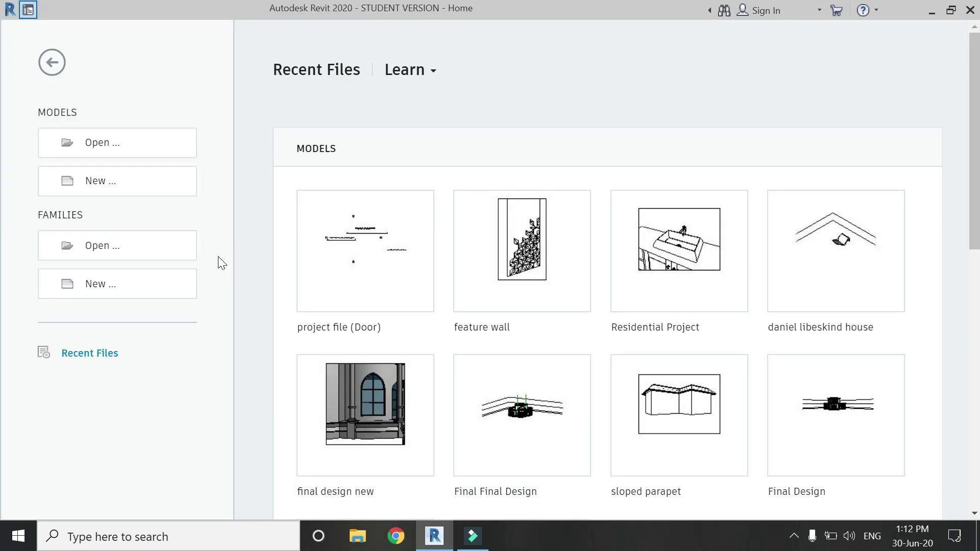
Create a new project from a template
click(146, 190)
click(402, 235)
click(462, 256)
click(448, 317)
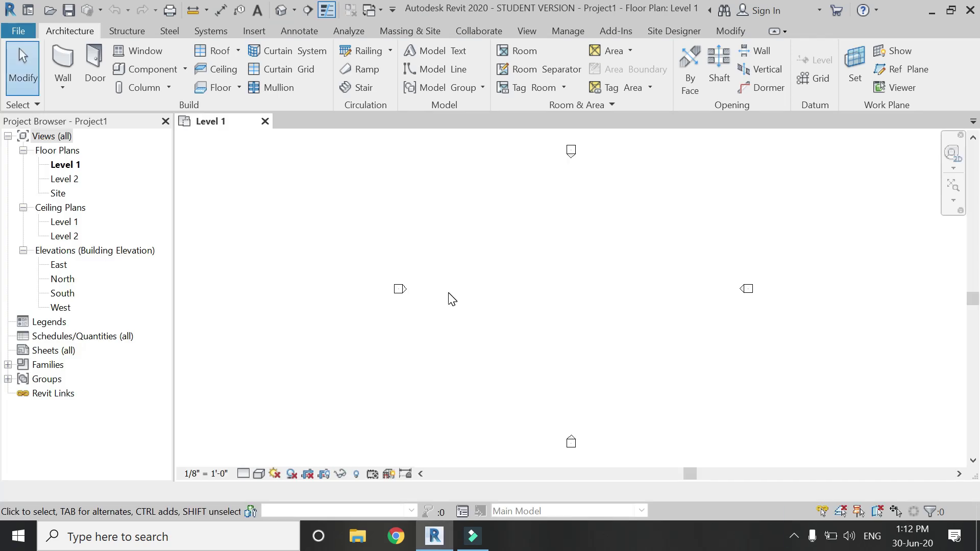
Set the elevation of Level 2 to 25' in the South elevation view
double_click(60, 294)
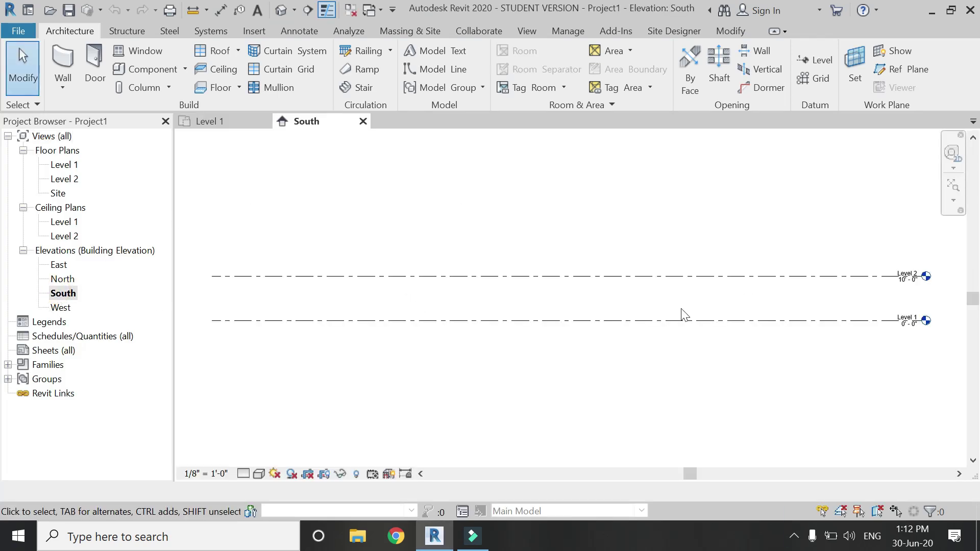
scroll(939, 278, up, 3)
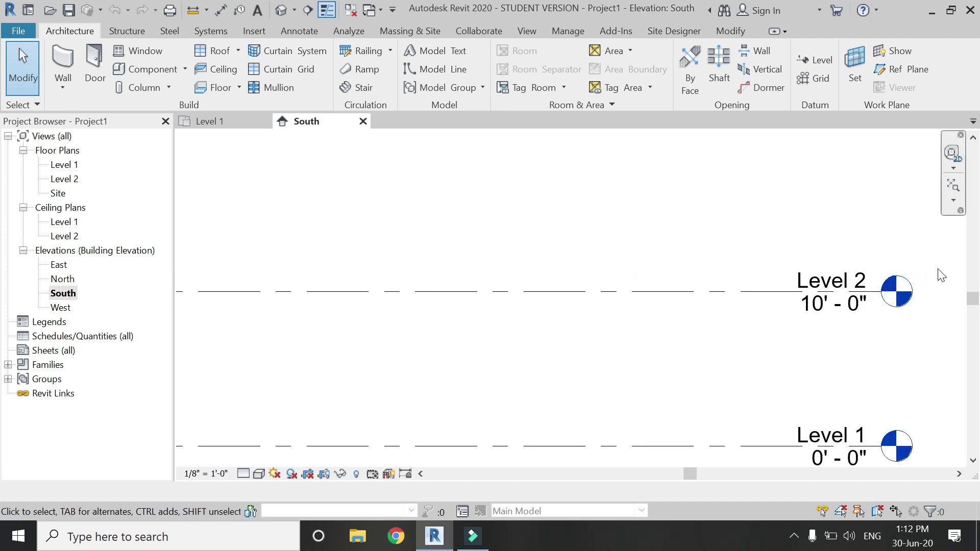
double_click(851, 306)
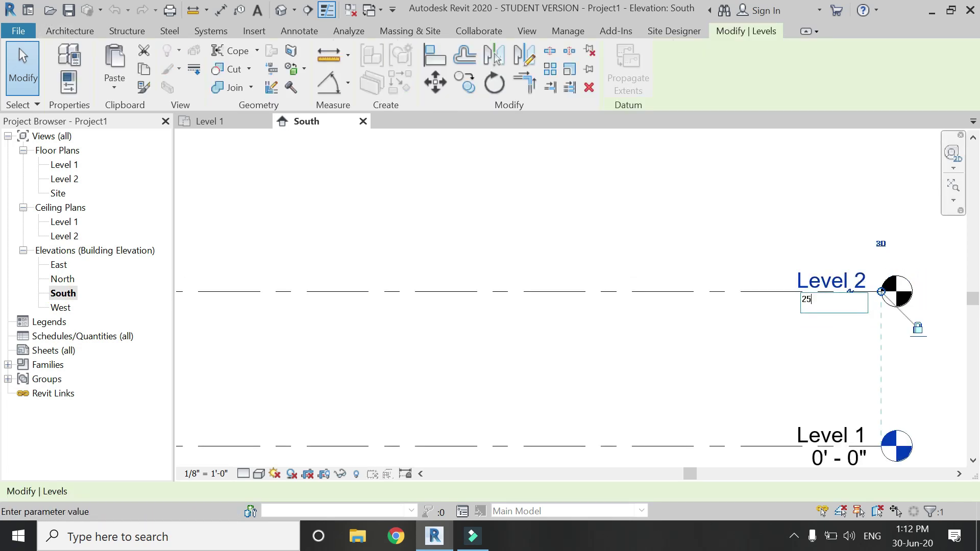
text(25')
key(Return)
key(Escape)
scroll(816, 331, down, 5)
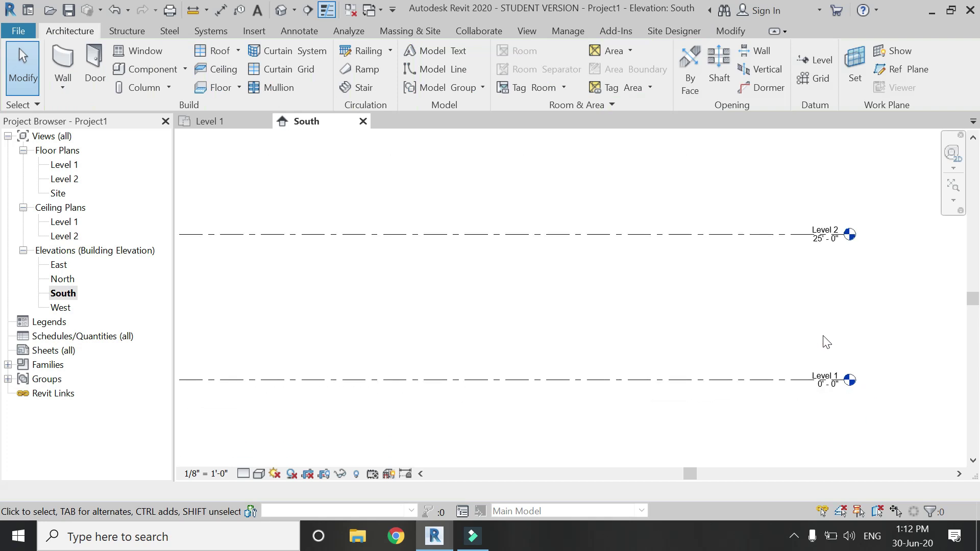
scroll(752, 299, up, 1)
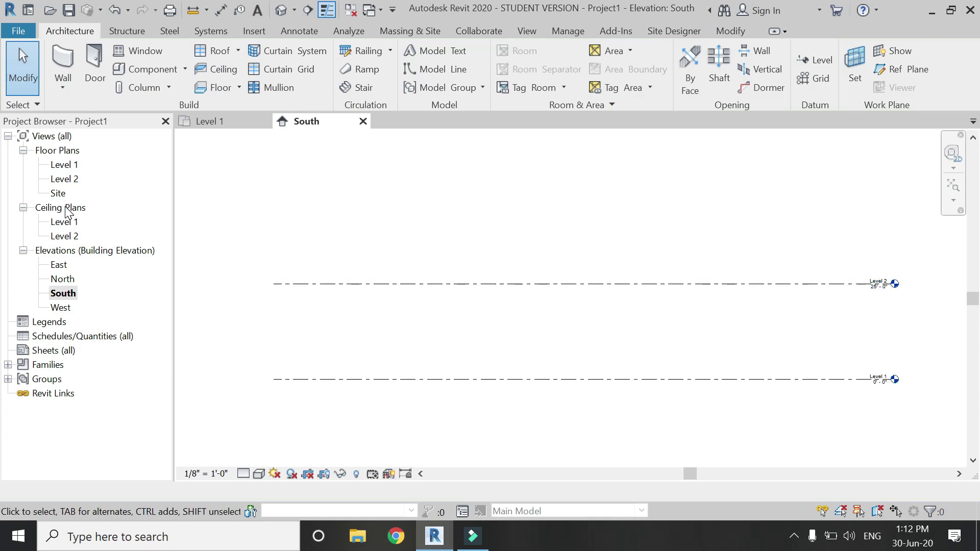
Start an in-place mass on the Level 1 floor plan, keeping the name Mass 1
double_click(57, 166)
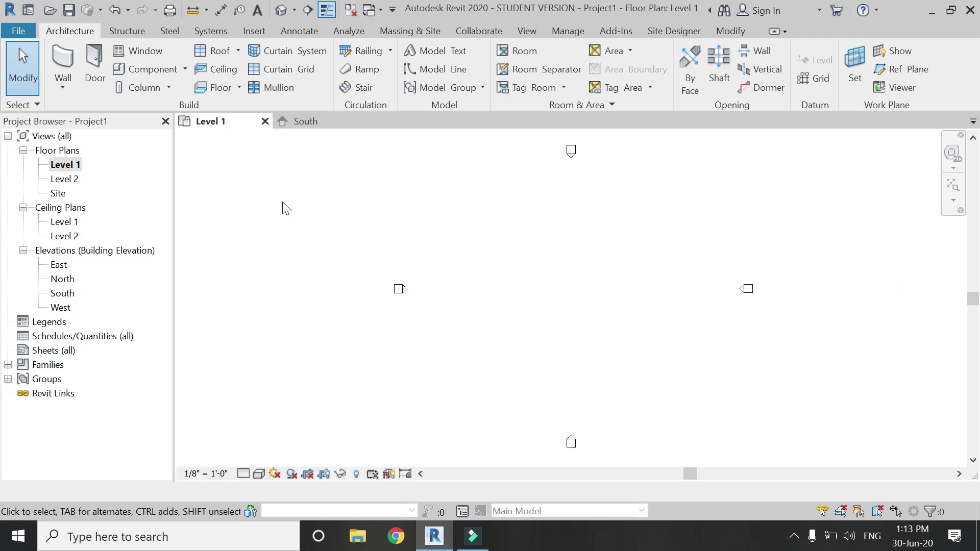
click(402, 33)
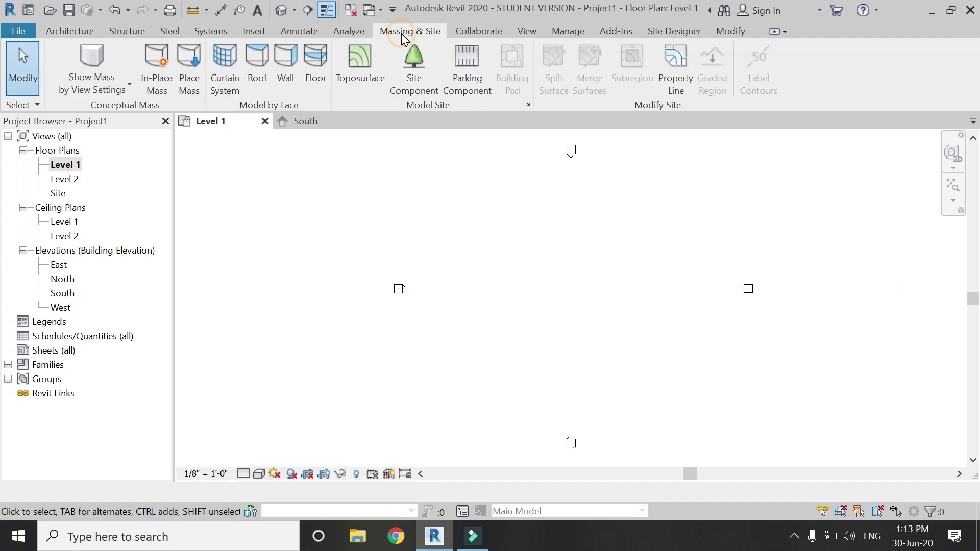
click(145, 81)
click(570, 332)
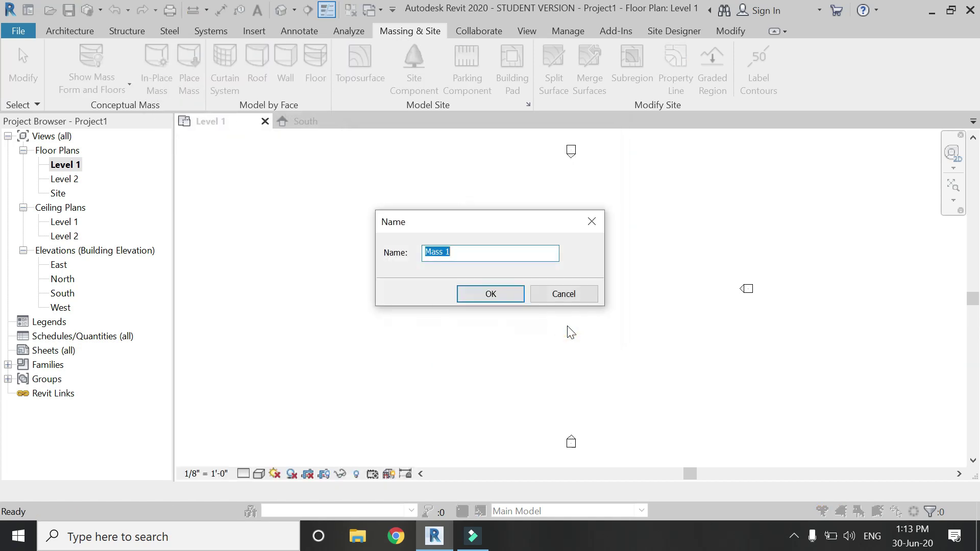
click(516, 295)
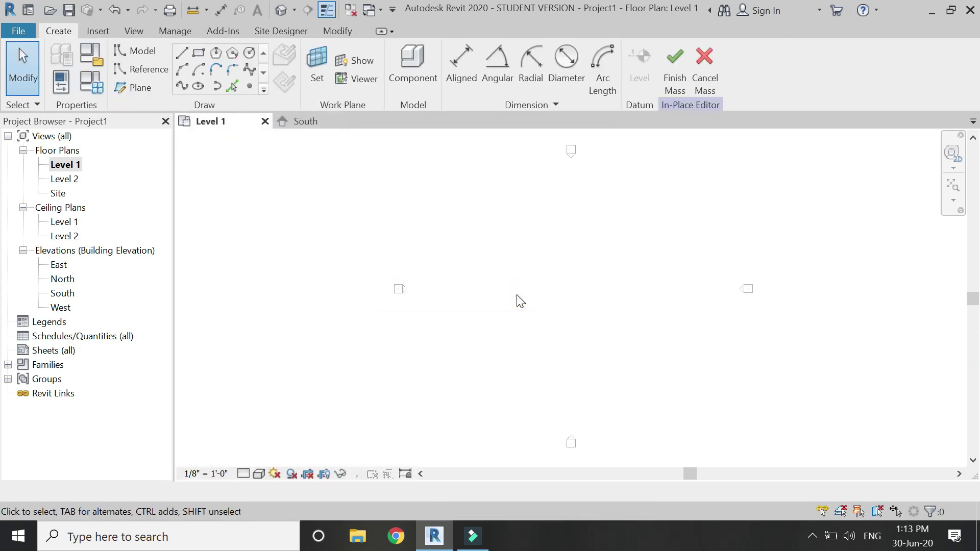
Import the image 18-36-54-House-8_roofplan.jpg and place it between the elevation markers on Level 1
click(101, 34)
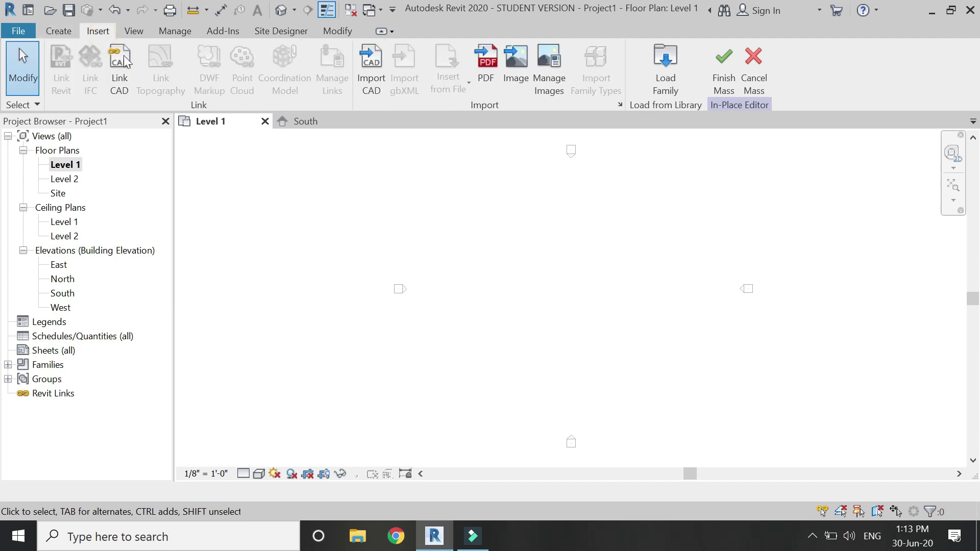
click(516, 79)
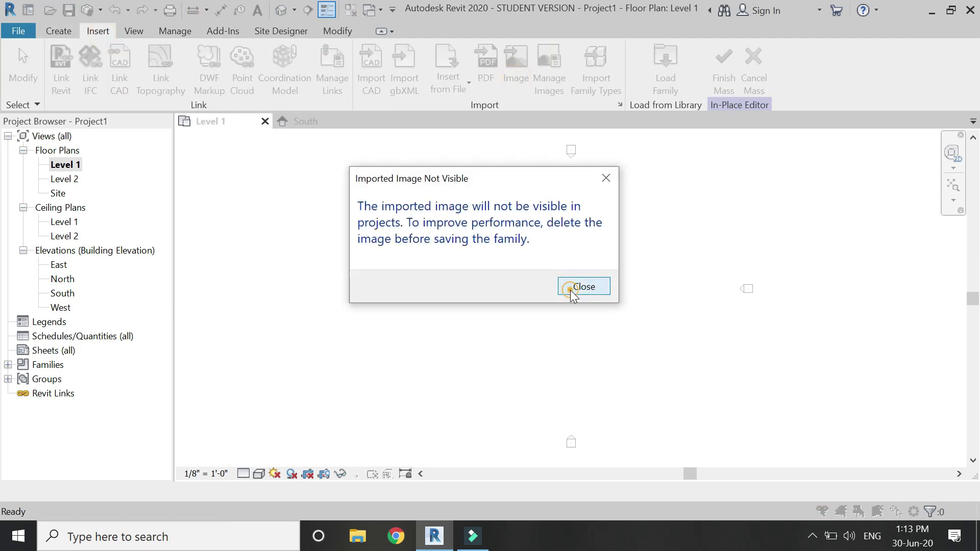
click(571, 287)
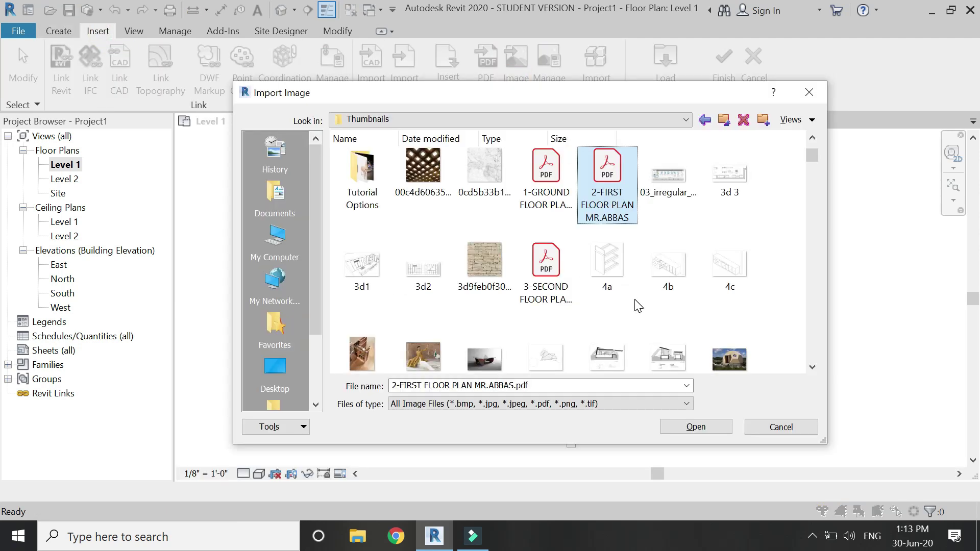
click(556, 357)
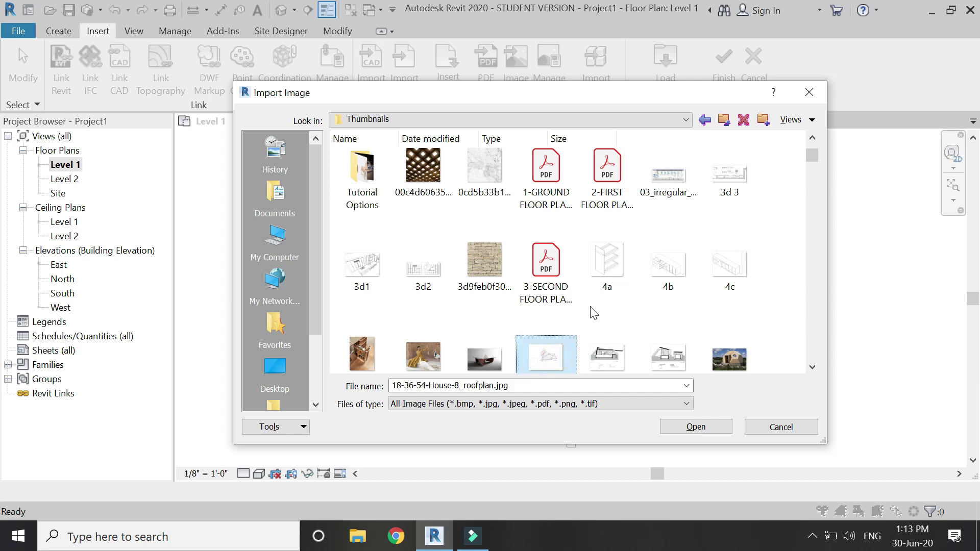
scroll(592, 311, down, 3)
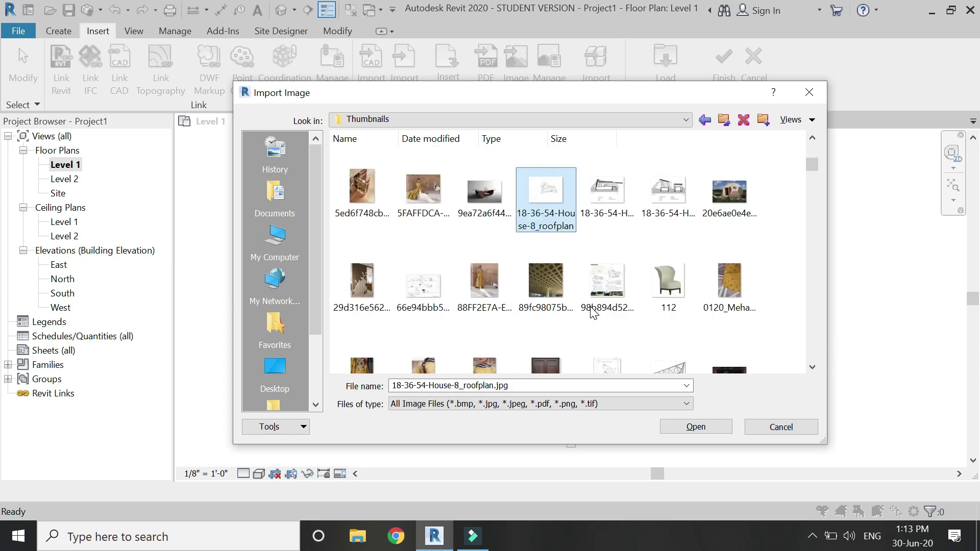
click(695, 426)
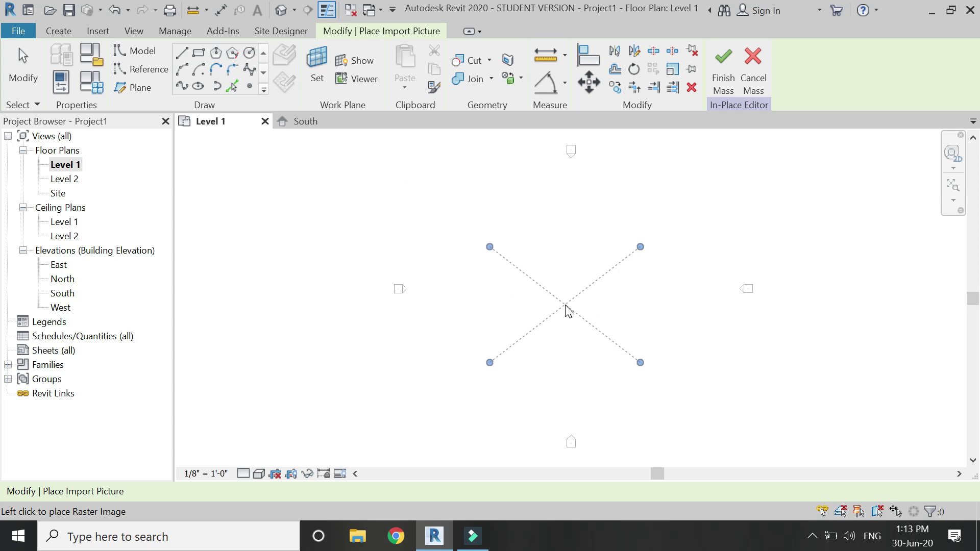
click(566, 307)
Draw a 10' horizontal model line starting at the zero mark of the roof plan's scale bar
scroll(616, 332, up, 2)
scroll(602, 313, up, 5)
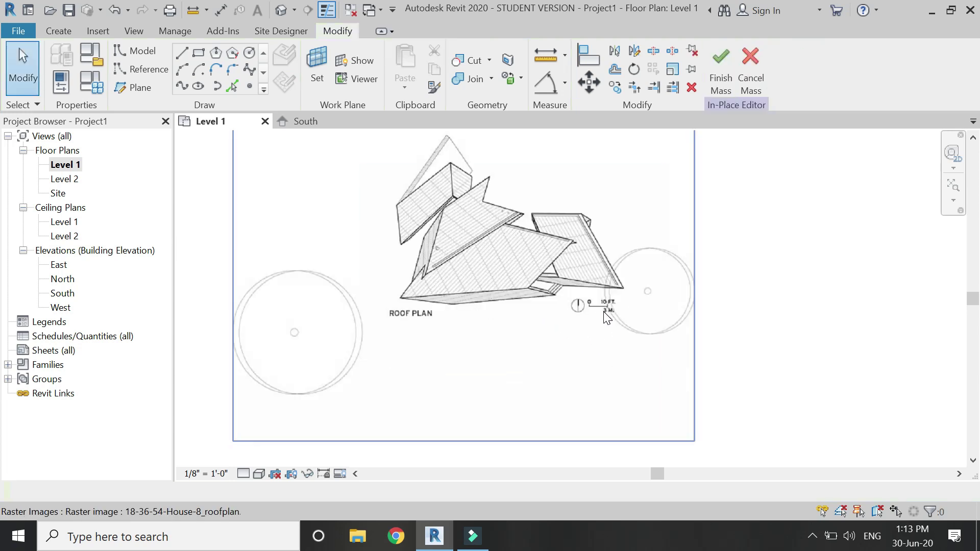
click(59, 32)
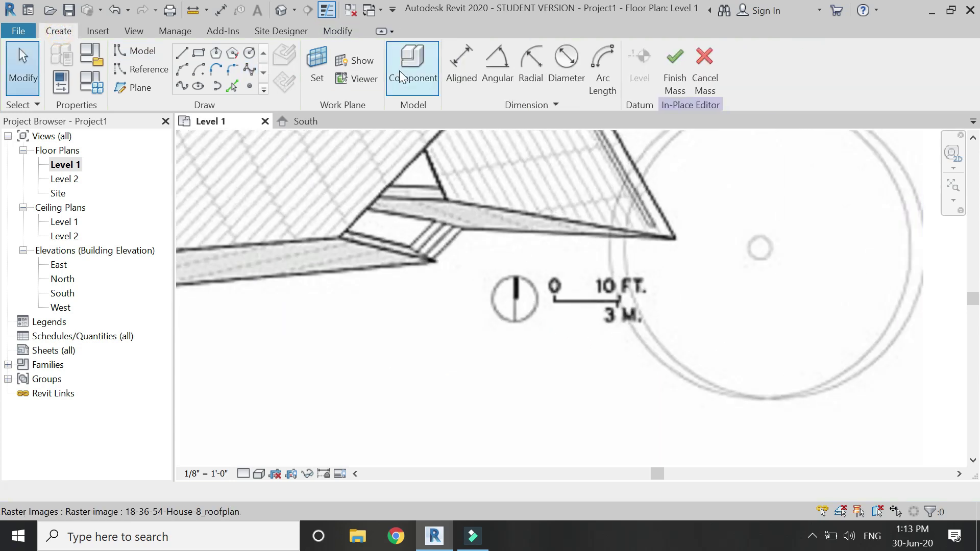
click(134, 50)
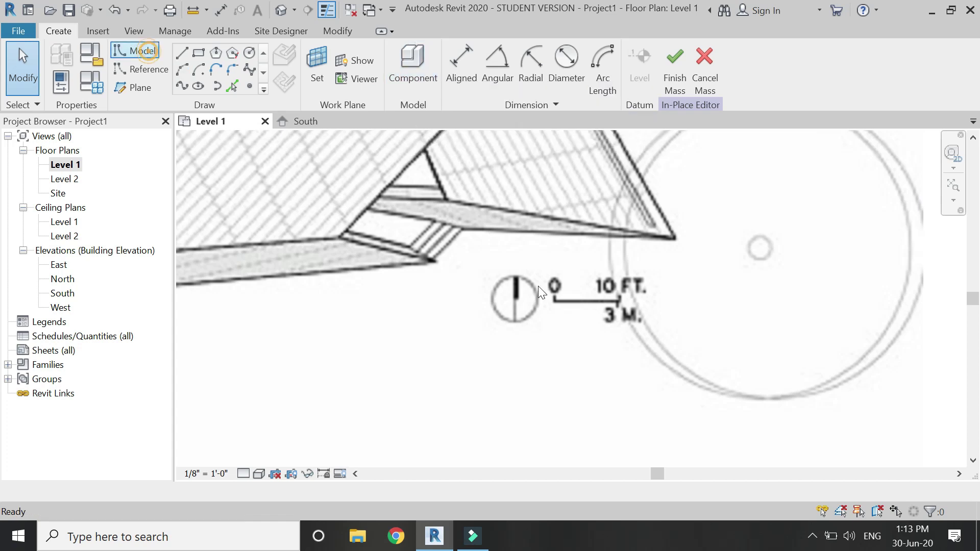
scroll(541, 301, up, 4)
click(515, 307)
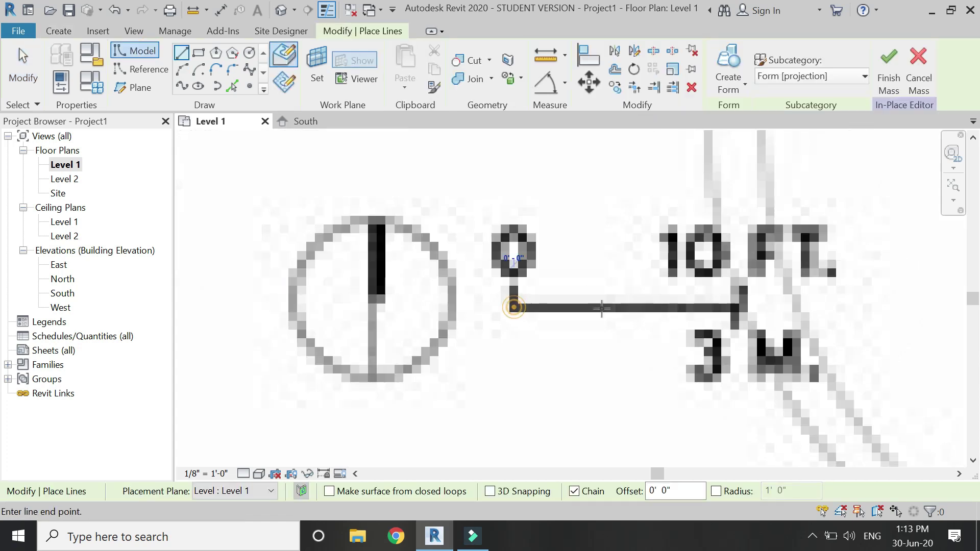
text(10)
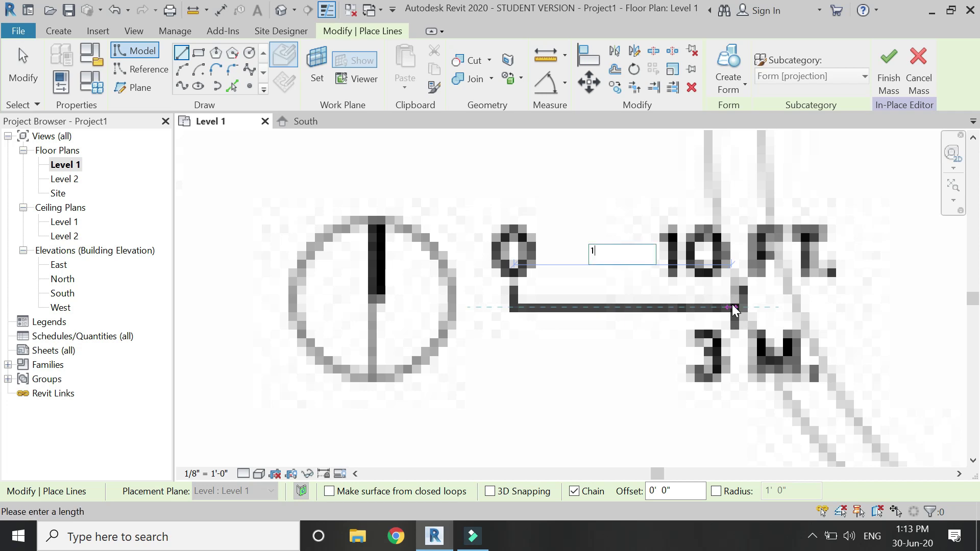
key(Return)
scroll(601, 306, down, 3)
scroll(601, 306, down, 10)
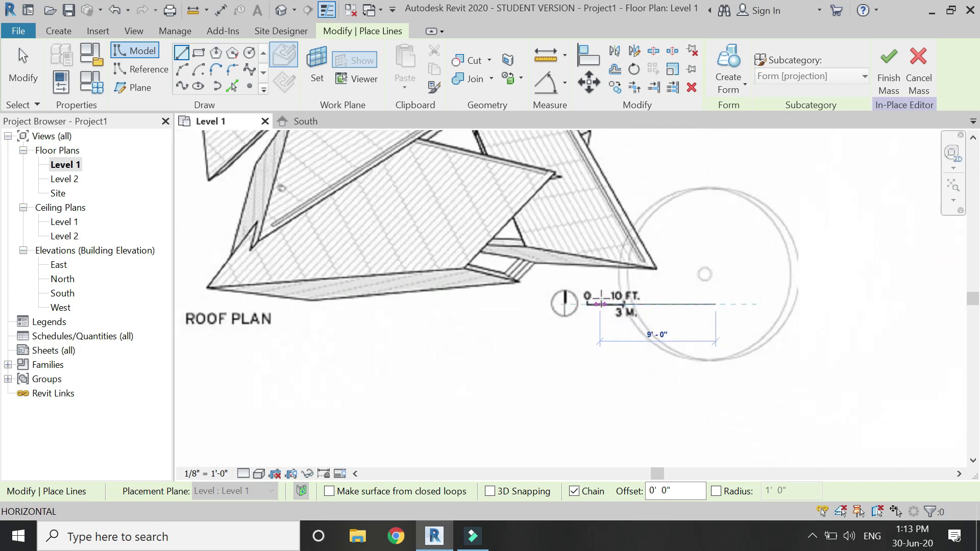
key(Escape)
key(Escape)
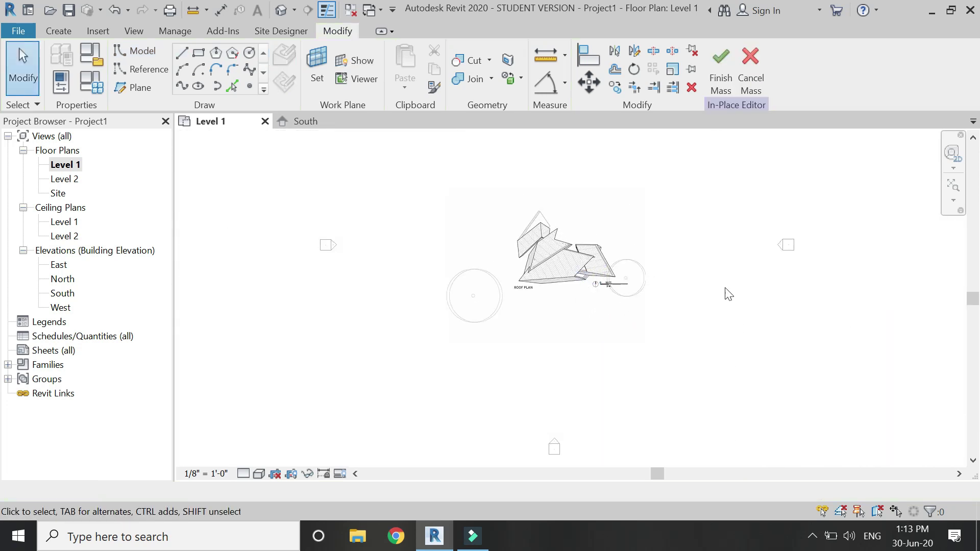
Enlarge the roof plan image by its lower corner in two passes with its proportions locked
click(606, 267)
scroll(623, 299, up, 3)
drag(652, 356, 856, 480)
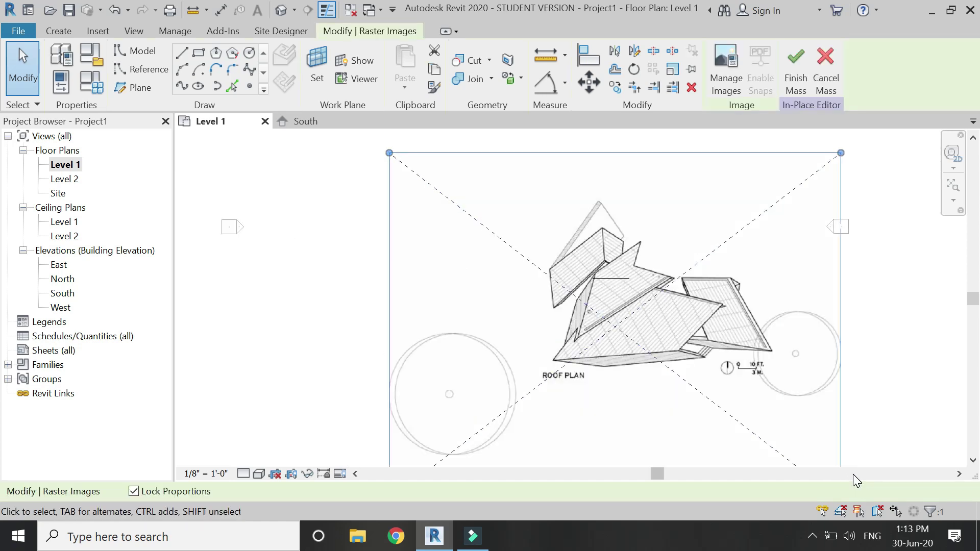
scroll(612, 163, down, 3)
drag(744, 356, 857, 453)
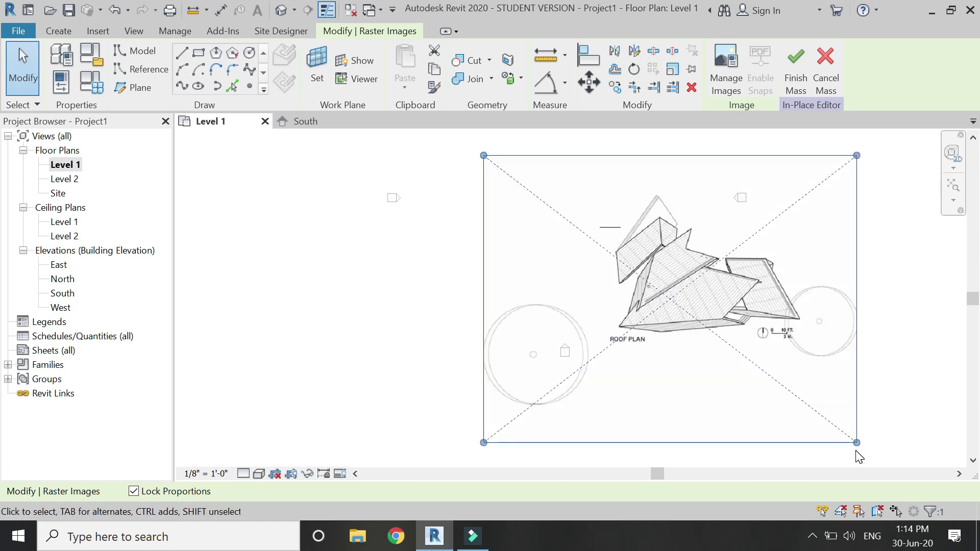
click(588, 81)
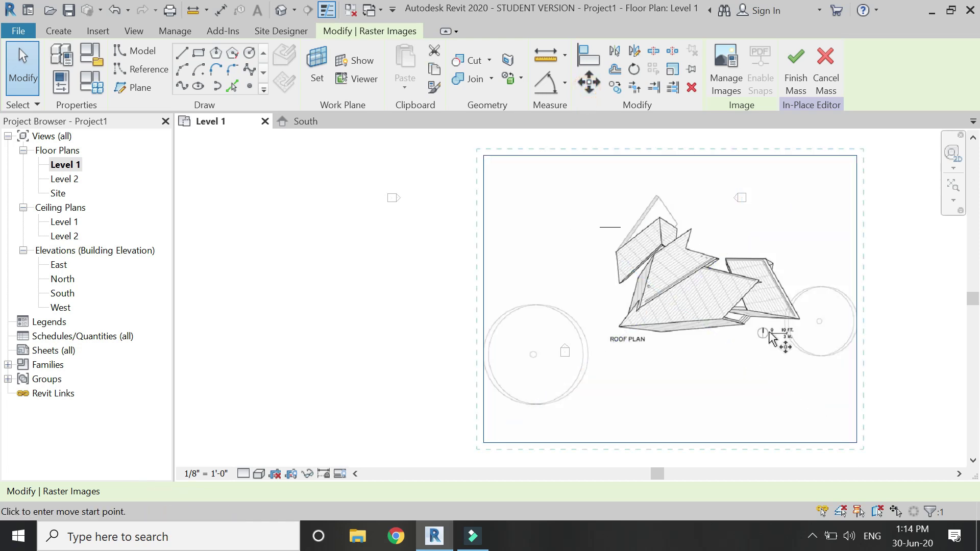
scroll(773, 337, up, 5)
scroll(786, 339, up, 4)
key(Escape)
scroll(645, 204, down, 6)
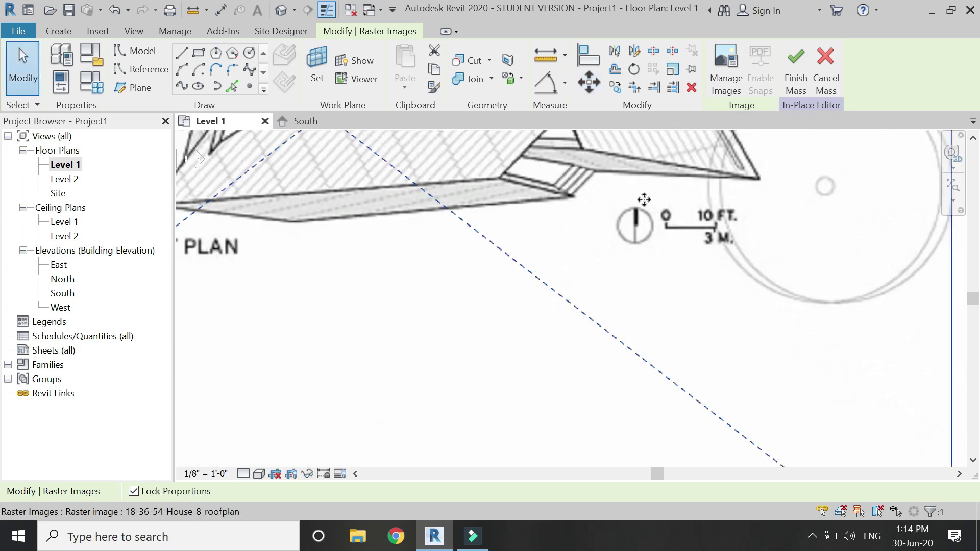
key(Escape)
Align the 10' line with the roof plan's scale bar and scale the image until both lengths match
drag(835, 211, 632, 242)
drag(845, 324, 726, 360)
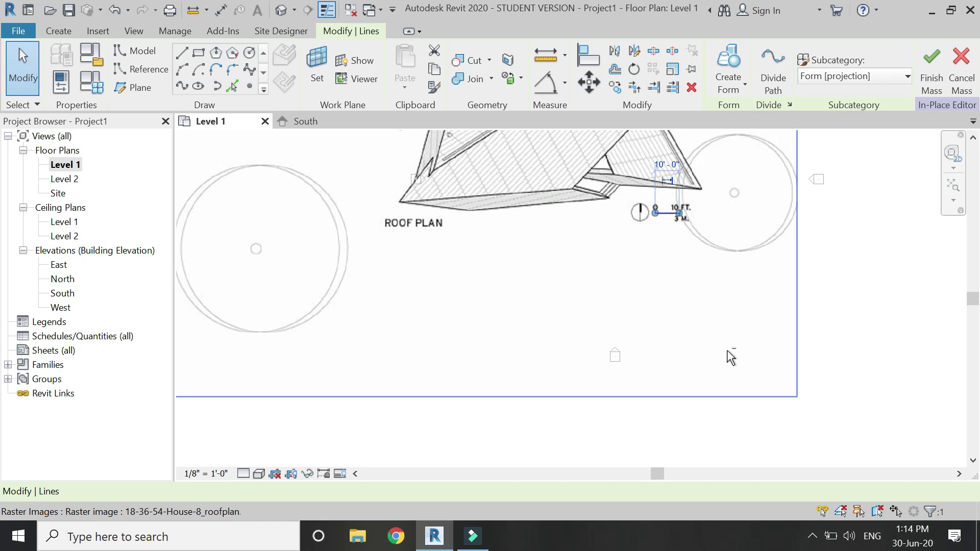
key(Escape)
Draw a reference plane from the tip of the small northeast projection on the eastern roof wing to its southern edge beside the steps
scroll(638, 373, down, 3)
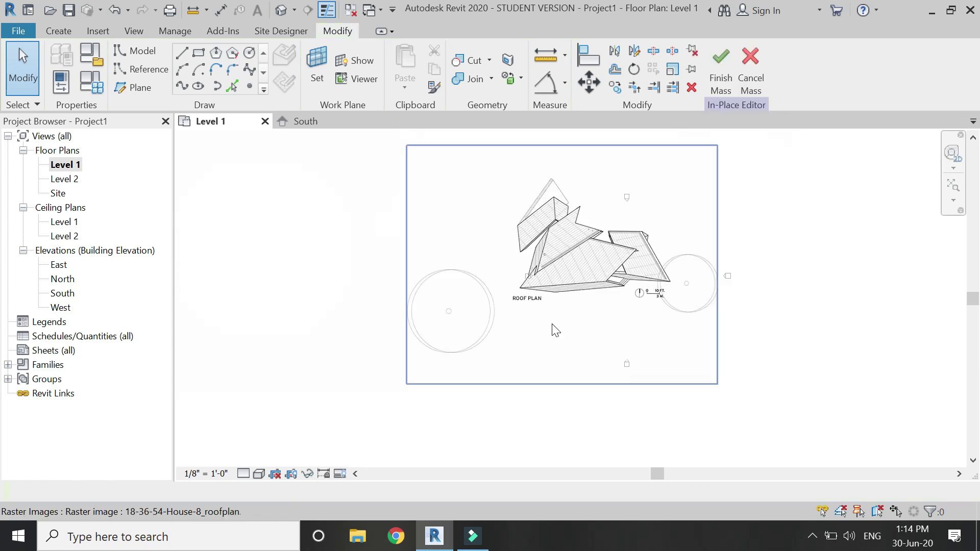
scroll(690, 275, up, 4)
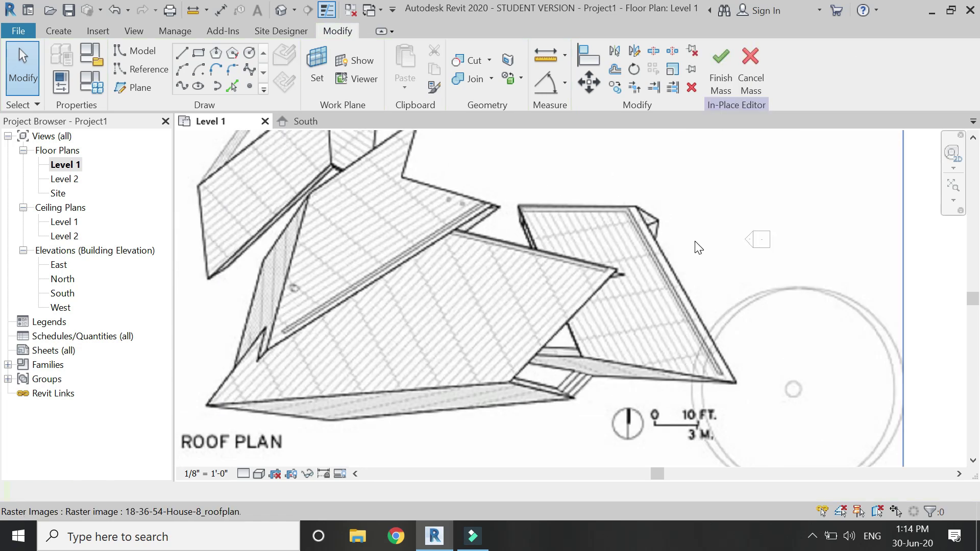
scroll(675, 307, up, 3)
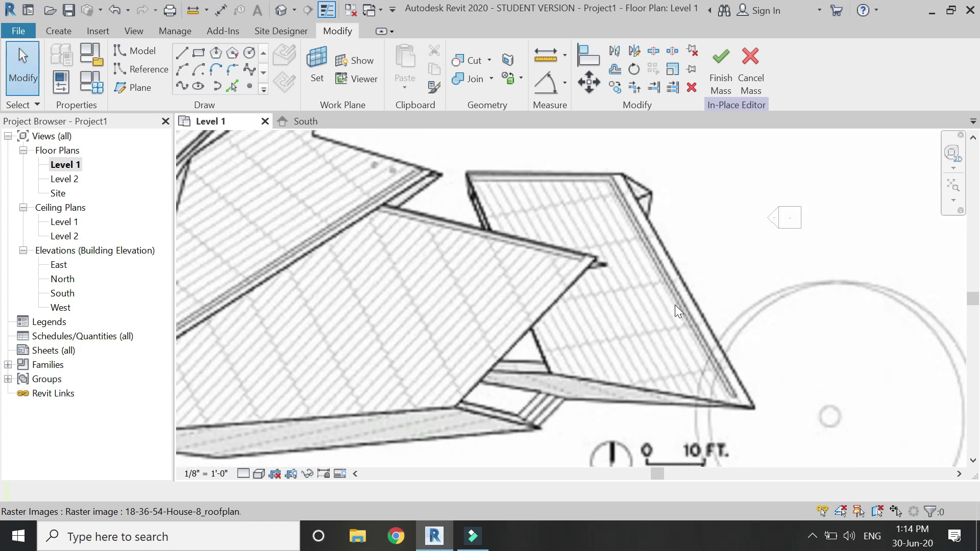
key(r)
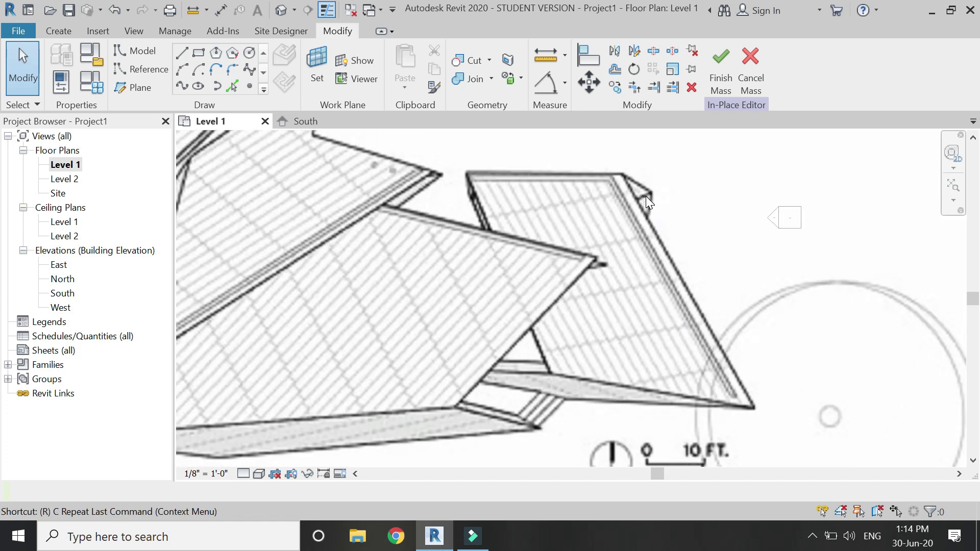
key(p)
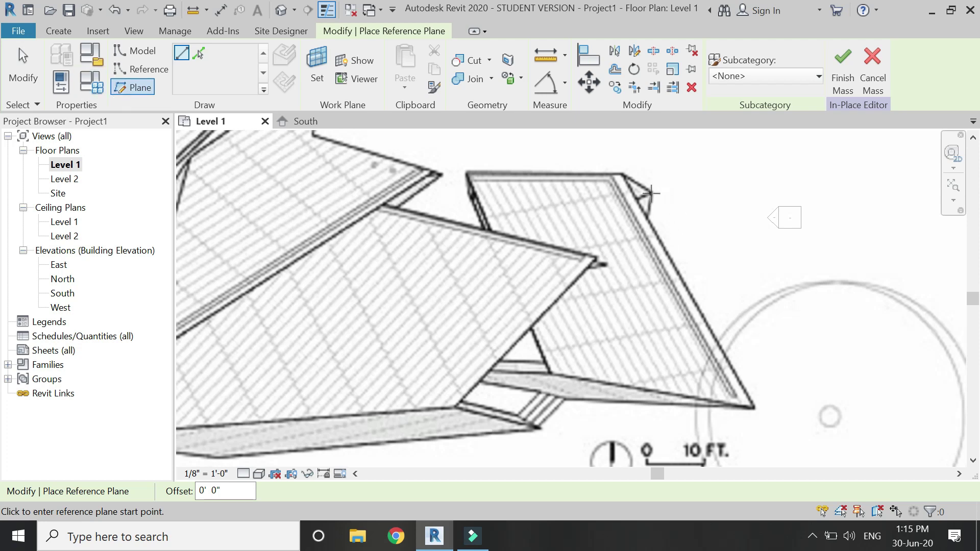
click(653, 192)
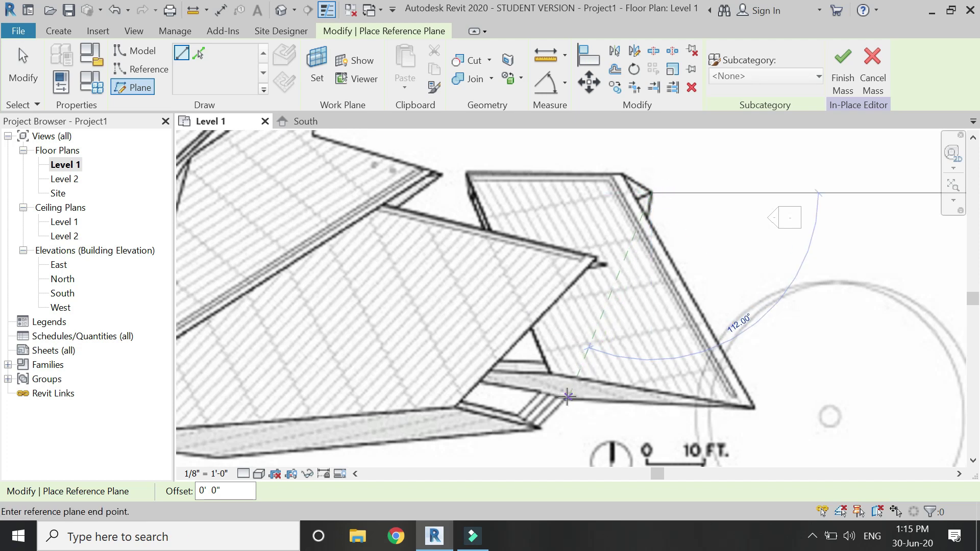
click(565, 397)
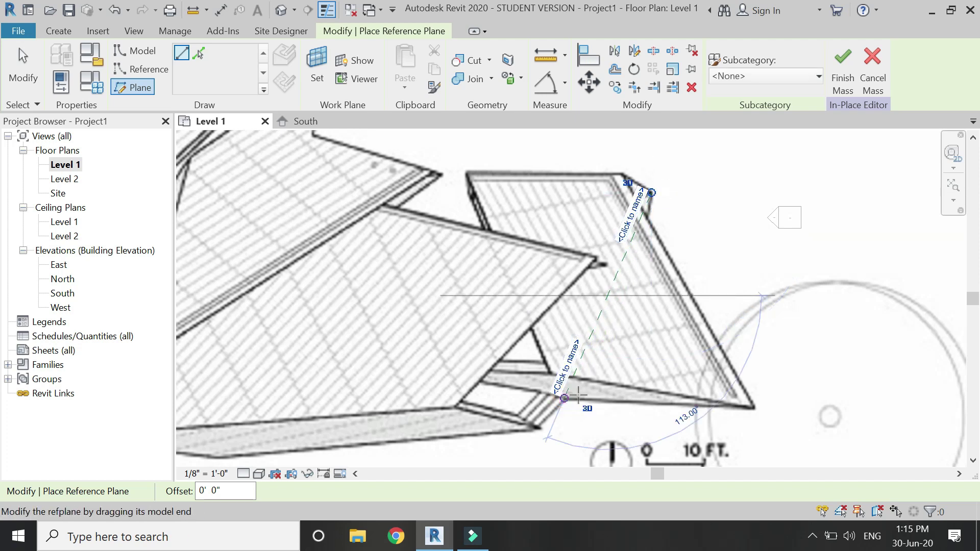
key(Escape)
key(Escape)
Name the new diagonal reference plane 1
click(612, 284)
click(626, 234)
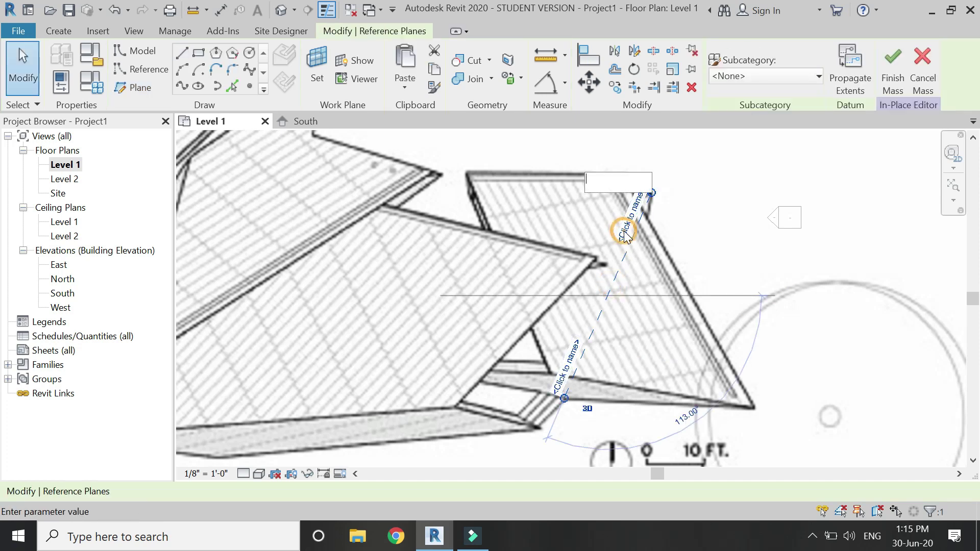
click(692, 187)
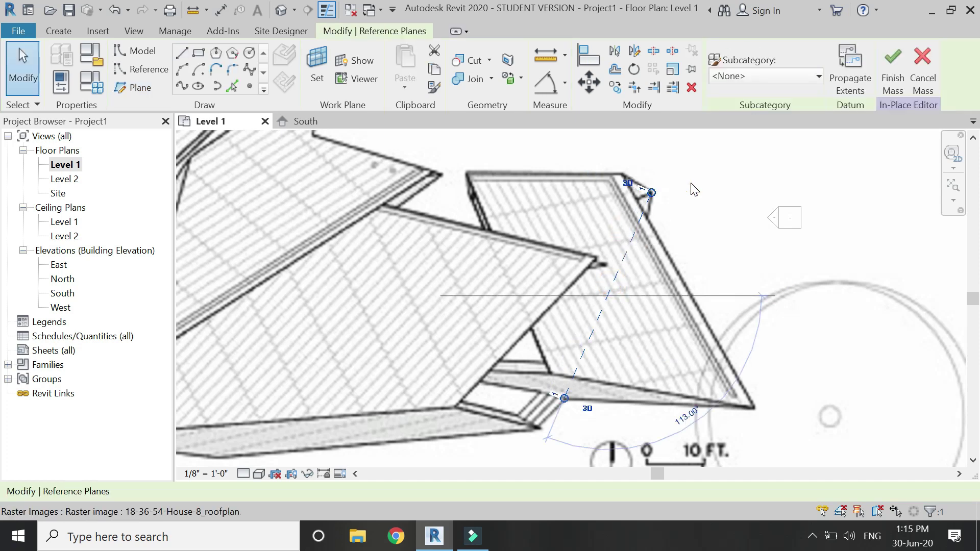
Consult the house's reference photo, and set Reference Plane : 1 as the visible work plane in the East elevation
click(511, 535)
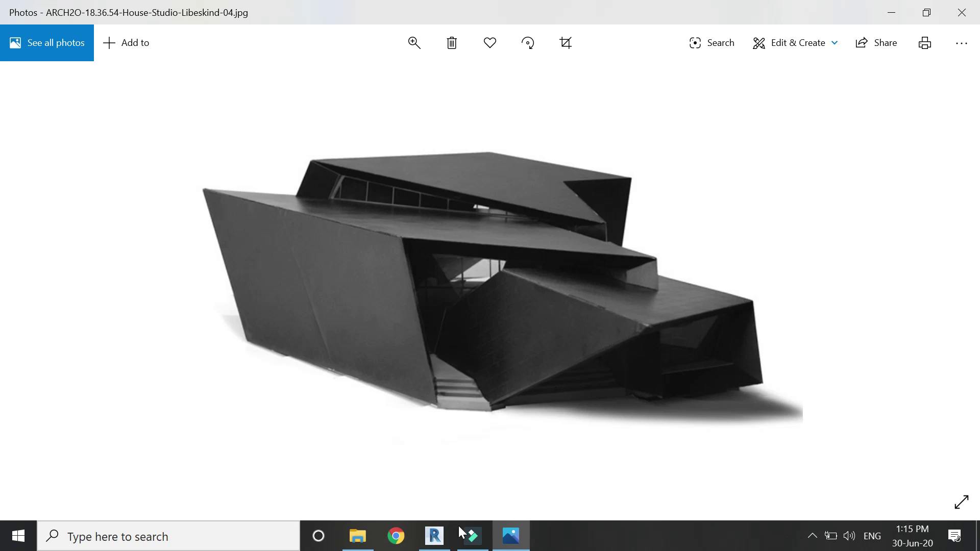
click(436, 535)
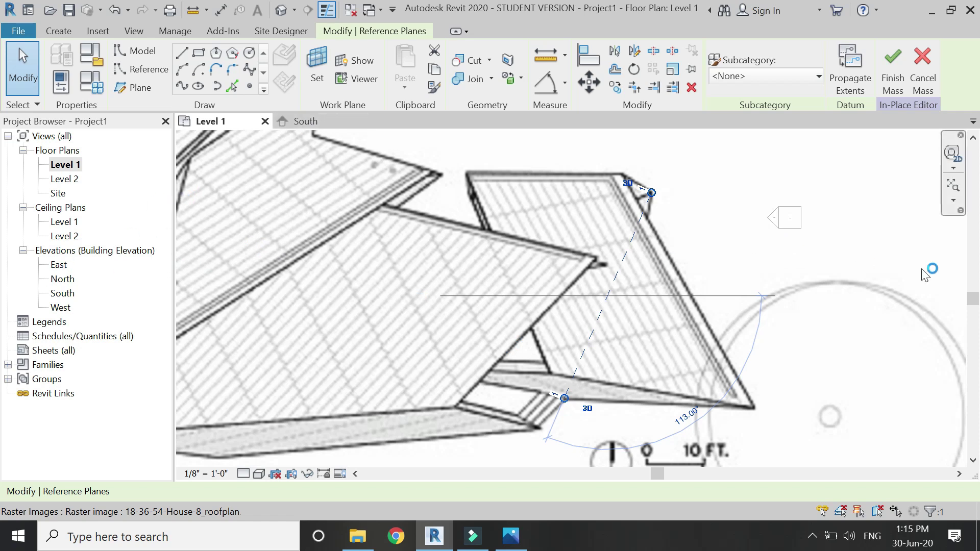
double_click(59, 265)
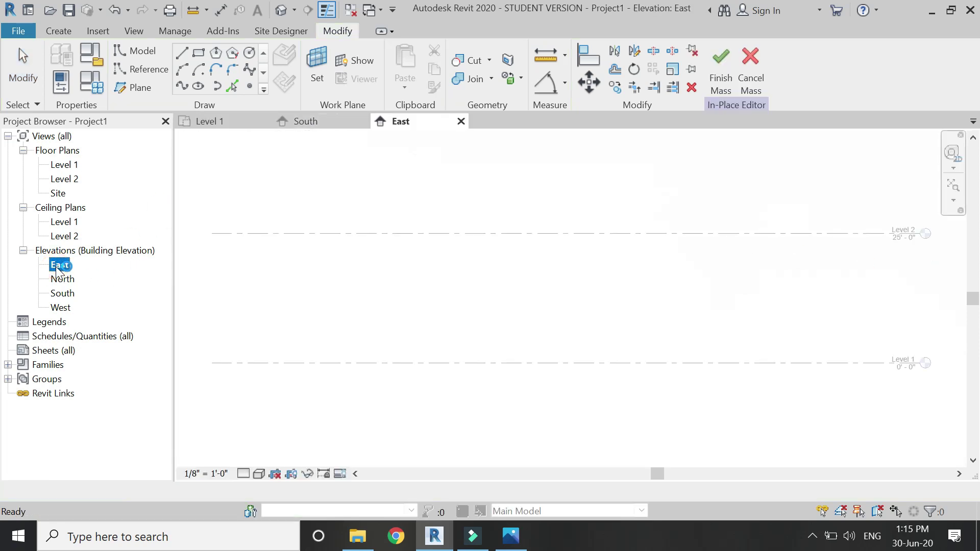
click(317, 71)
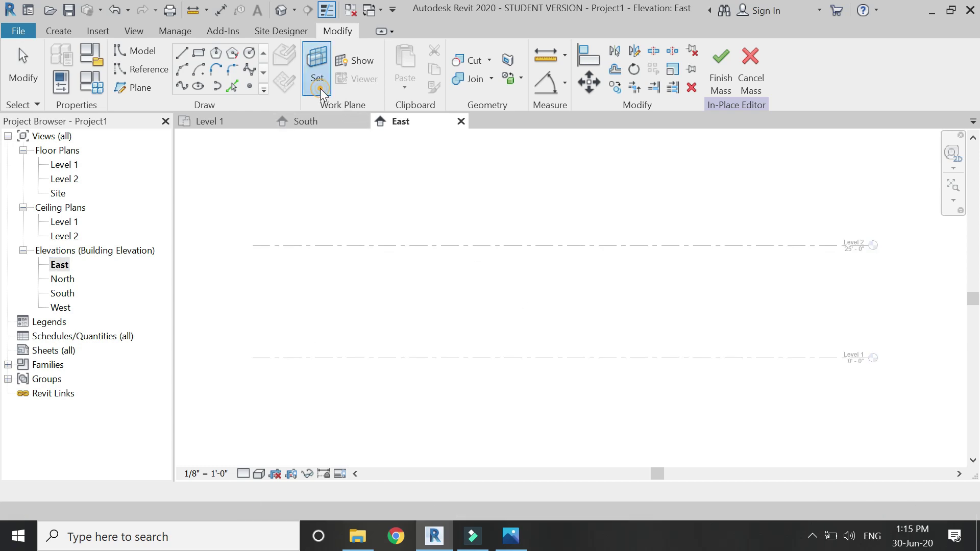
click(804, 249)
click(793, 289)
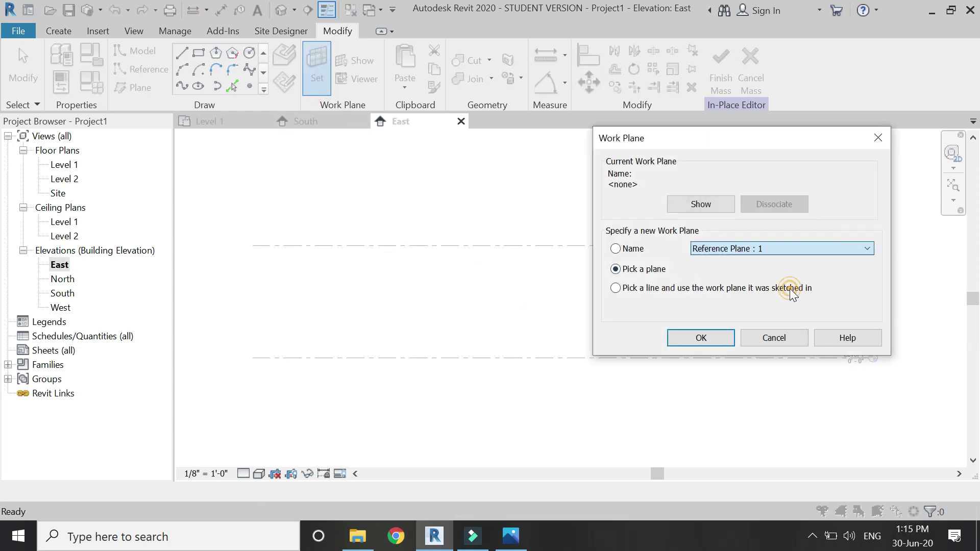
click(702, 338)
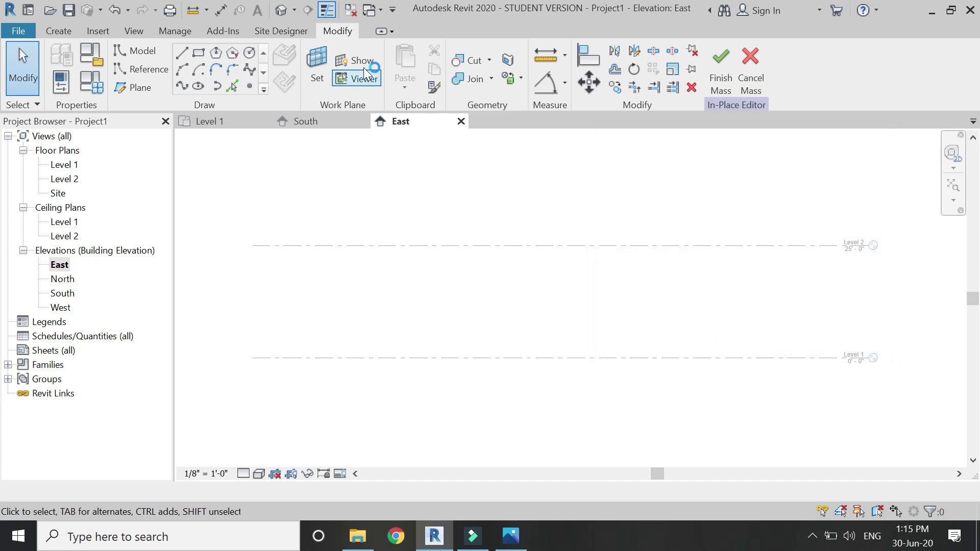
scroll(432, 302, up, 2)
scroll(431, 304, up, 2)
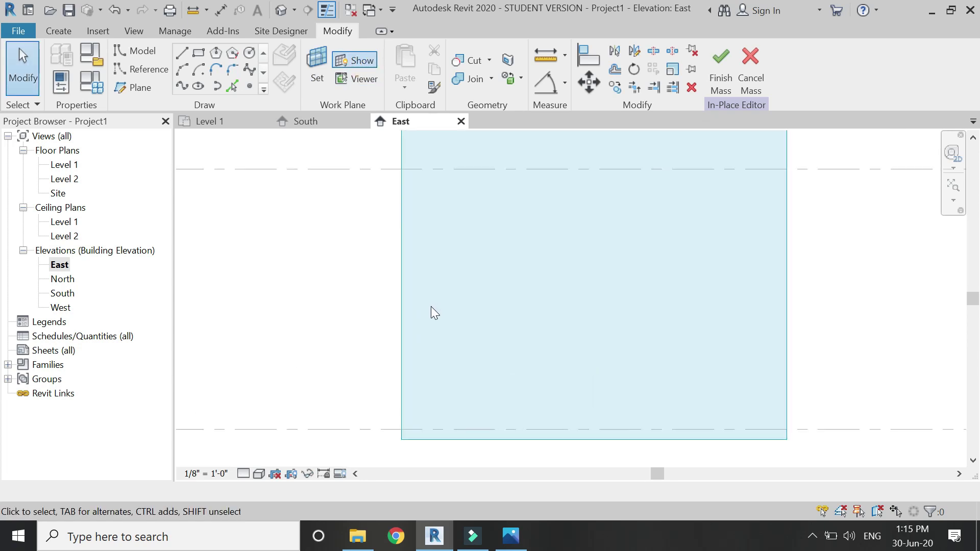
Draw three chained model lines on the work plane with 3D Snapping, rising from Level 1 at one plane edge and returning at the other
click(182, 52)
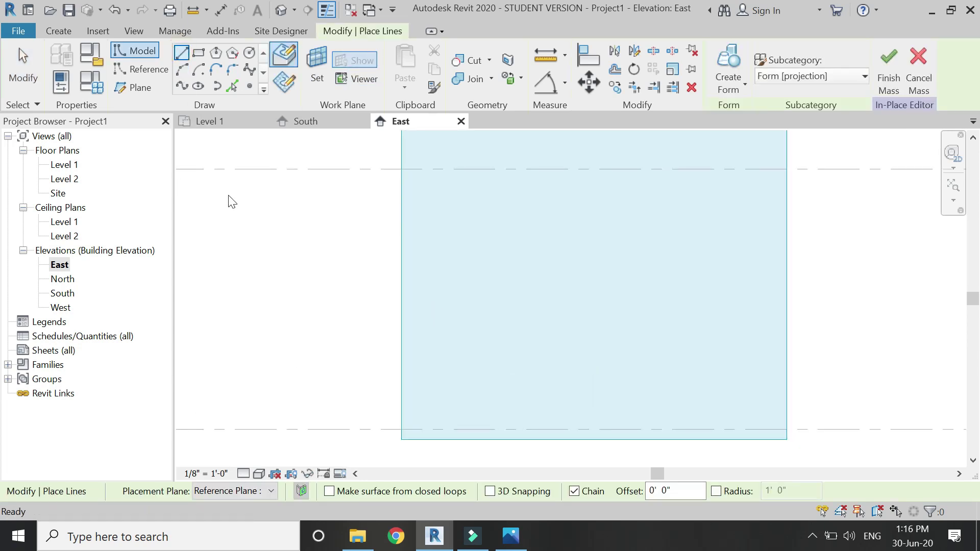
click(489, 491)
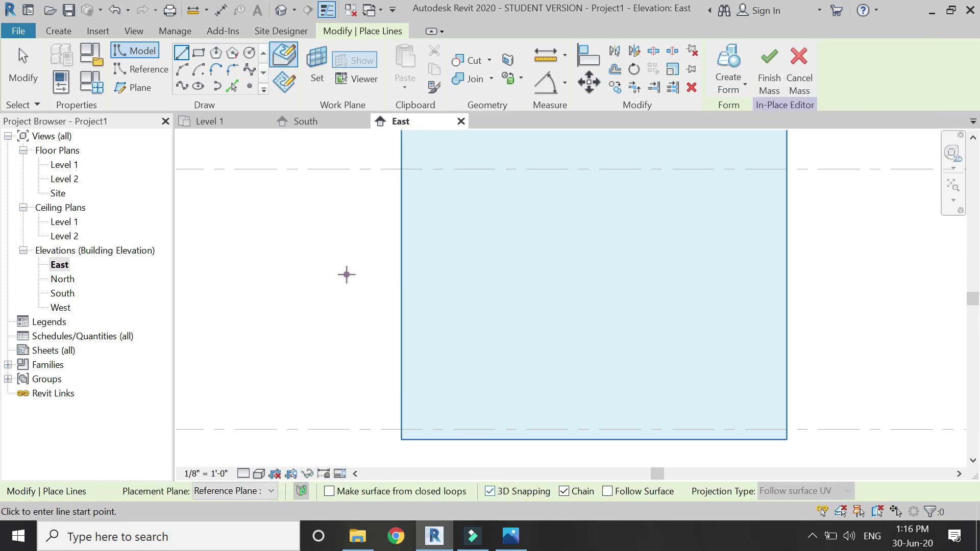
click(294, 88)
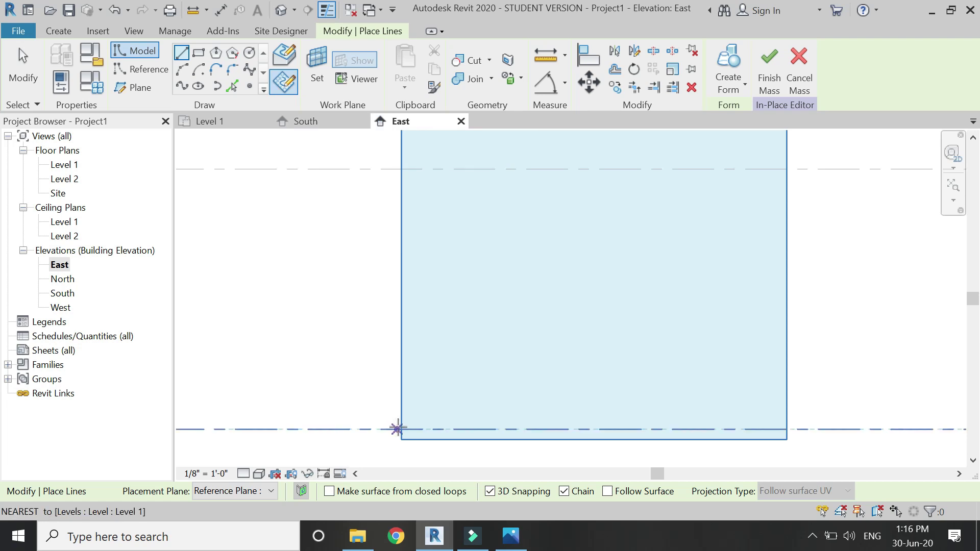
click(401, 429)
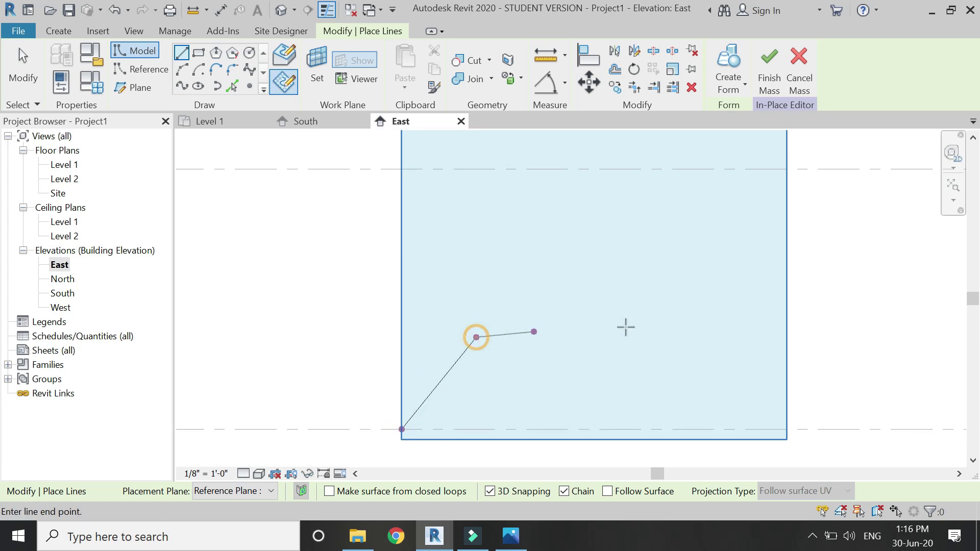
click(683, 300)
click(786, 429)
key(Escape)
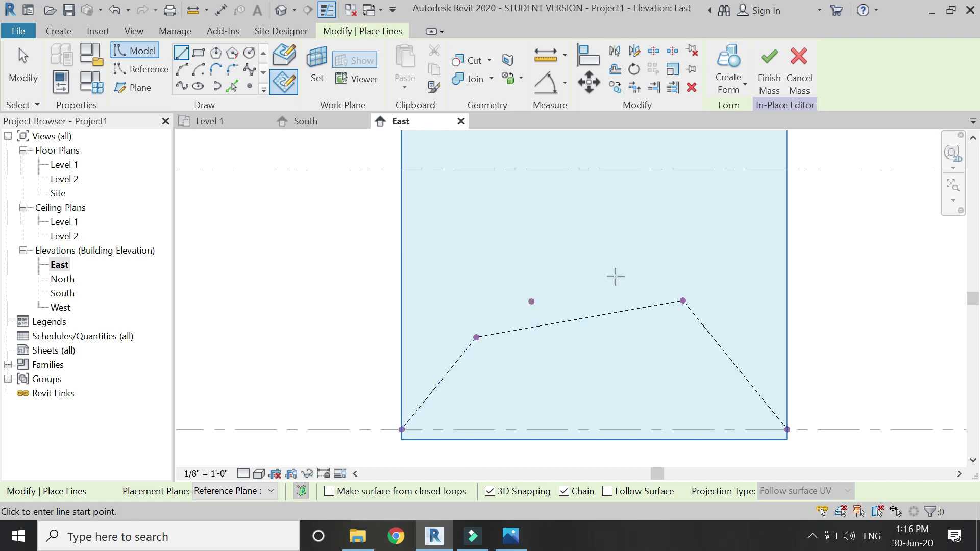
key(Escape)
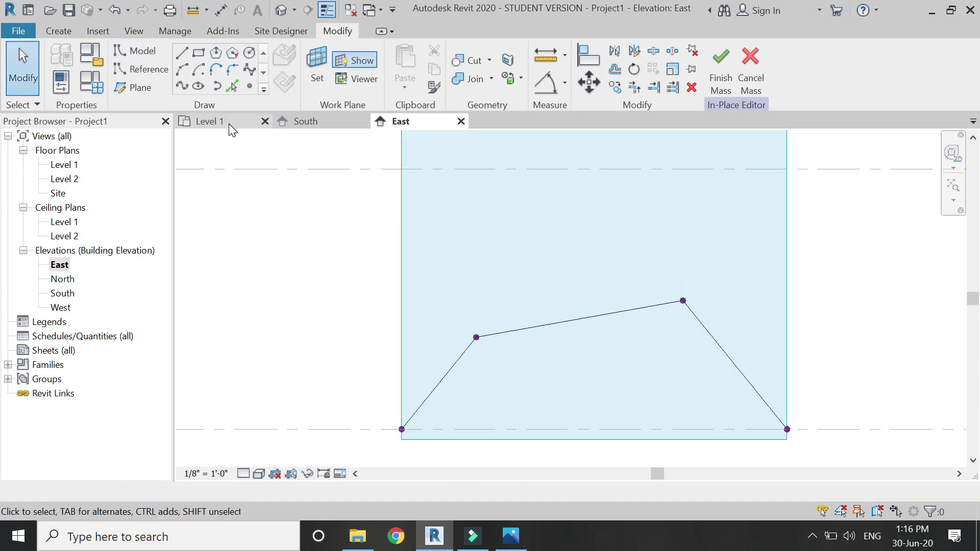
Copy the roof plan image from Level 1 to Level 2, aligned with its original position
click(229, 124)
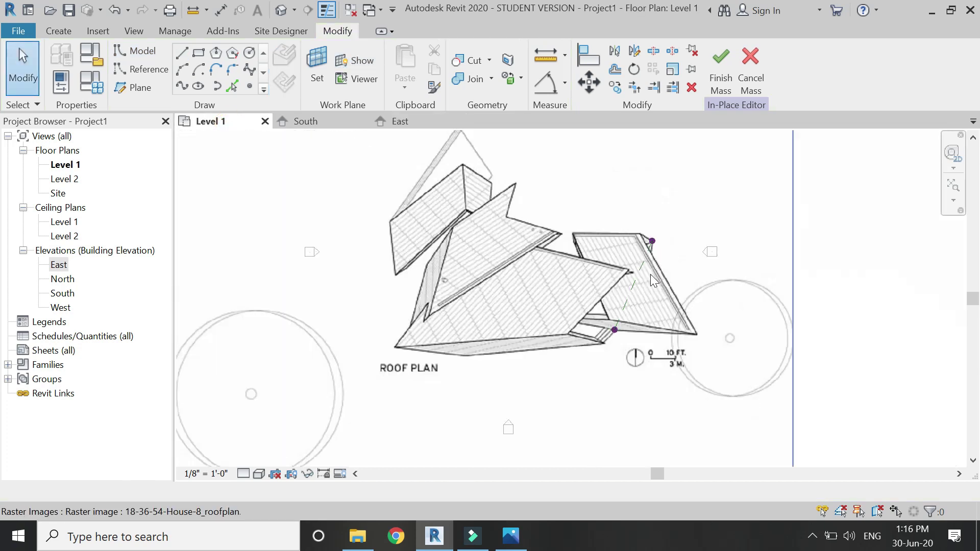
scroll(650, 274, down, 3)
click(715, 293)
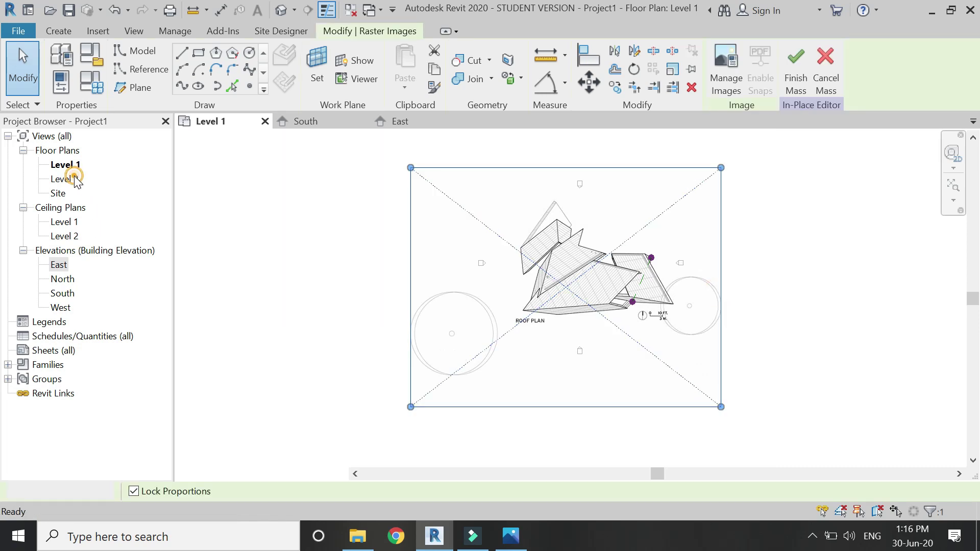
double_click(65, 179)
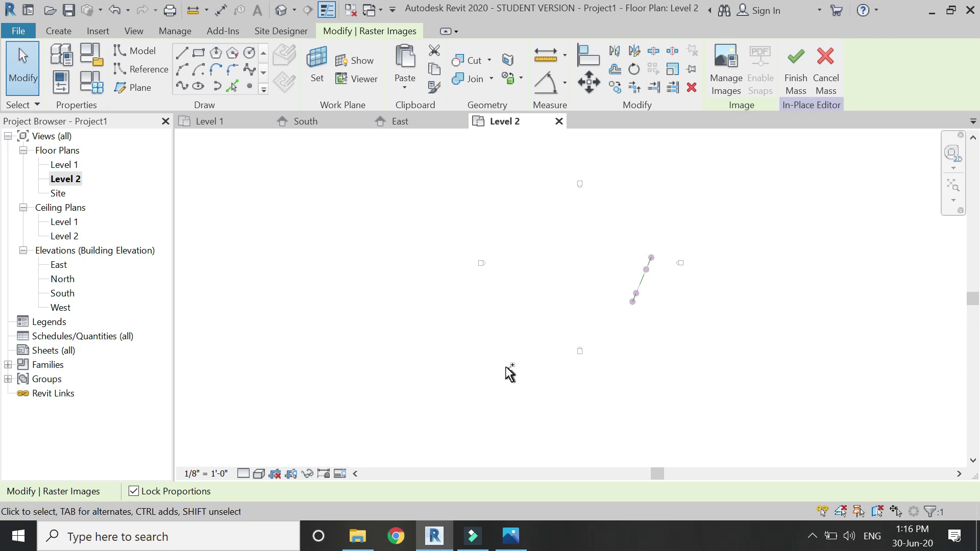
key(m)
key(v)
click(514, 356)
scroll(411, 405, up, 3)
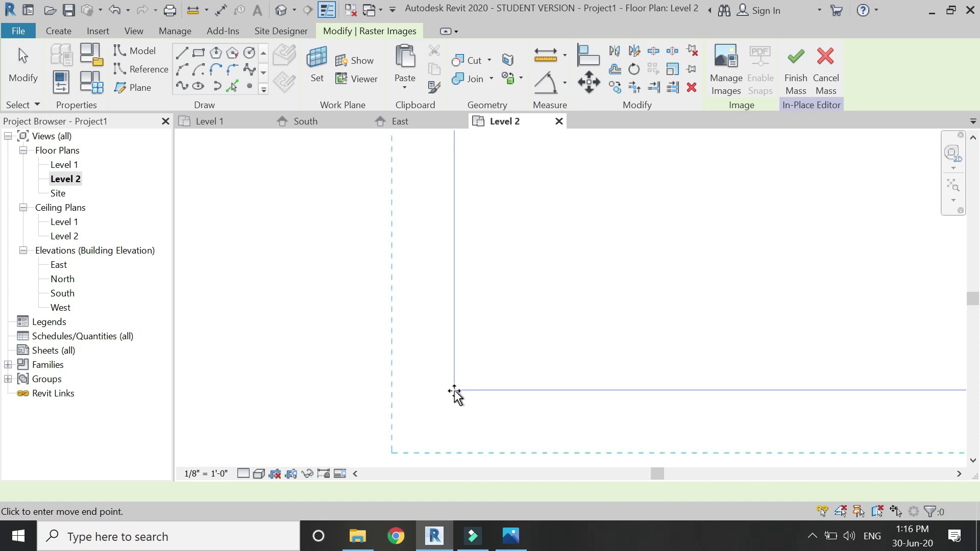
click(454, 393)
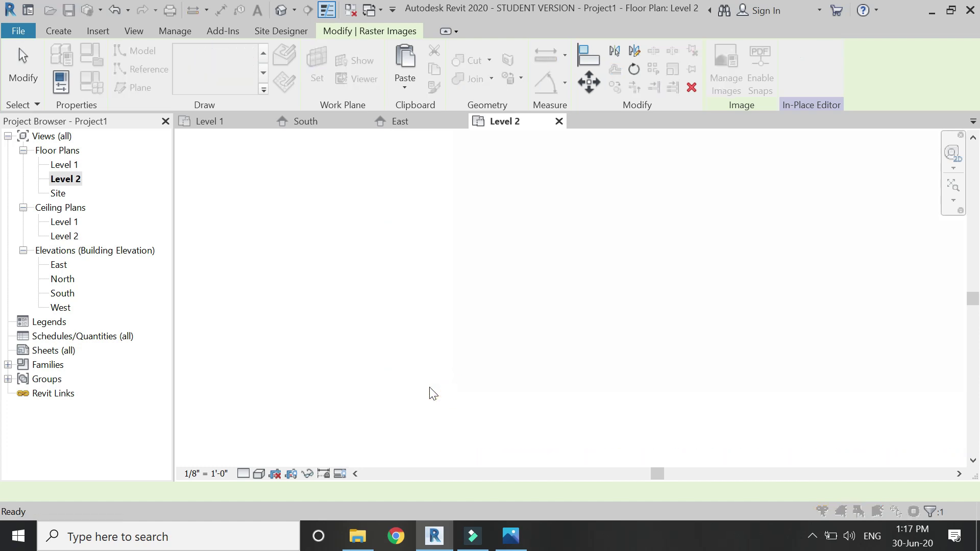
key(ctrl+v)
scroll(339, 396, down, 5)
scroll(478, 330, up, 2)
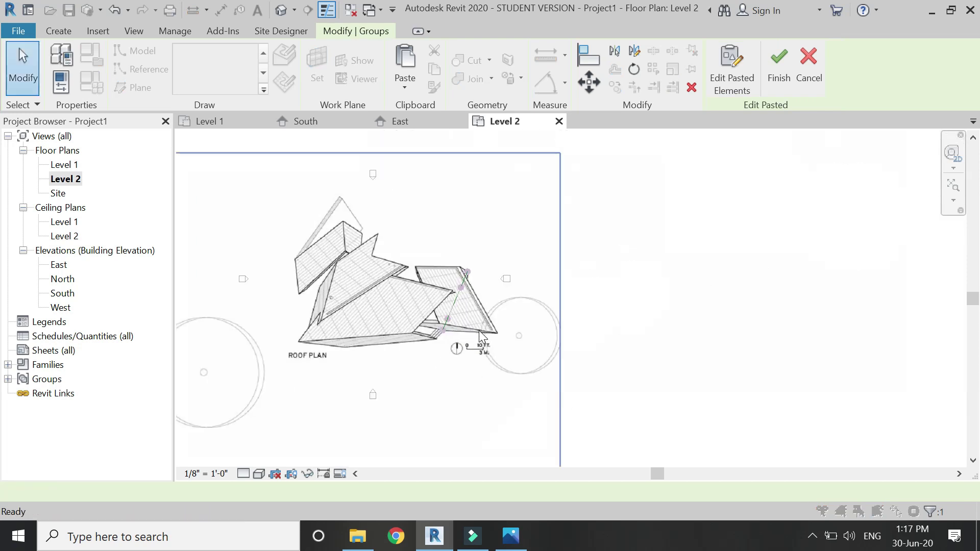
click(461, 302)
Move the lower of the profile's two raised points to the eastern wing's southeast corner in the Level 2 plan
scroll(464, 300, up, 5)
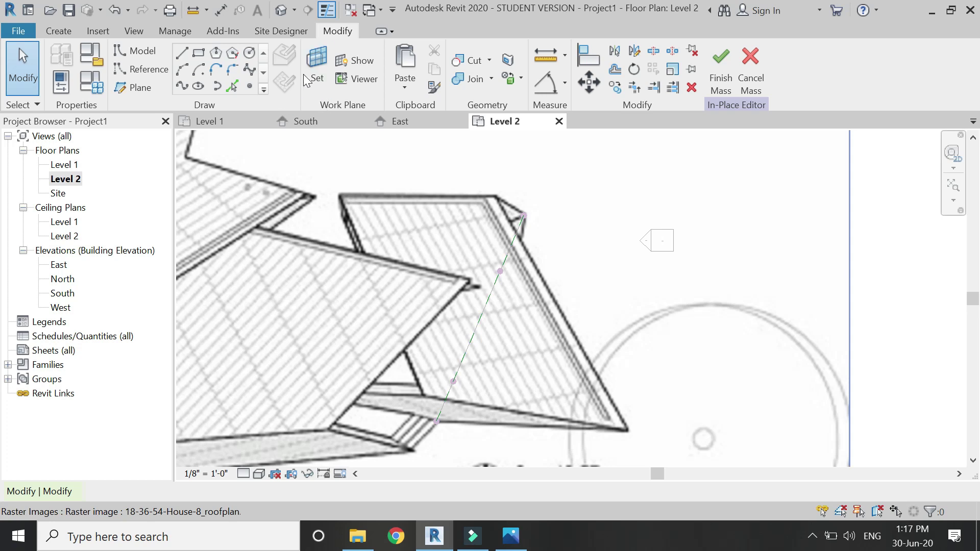
click(284, 15)
key(Tab)
click(569, 303)
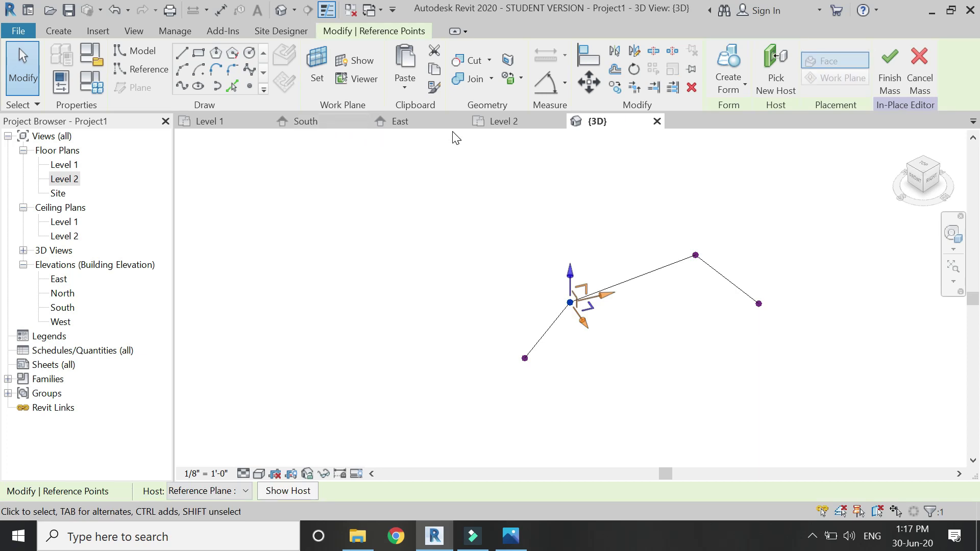
click(430, 122)
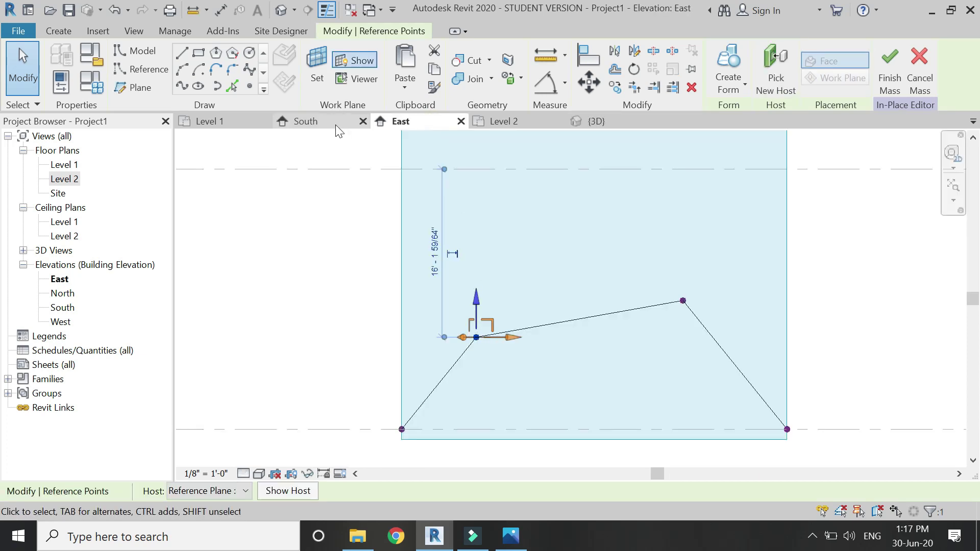
click(502, 121)
scroll(519, 435, up, 1)
drag(443, 374, 663, 403)
drag(687, 450, 676, 448)
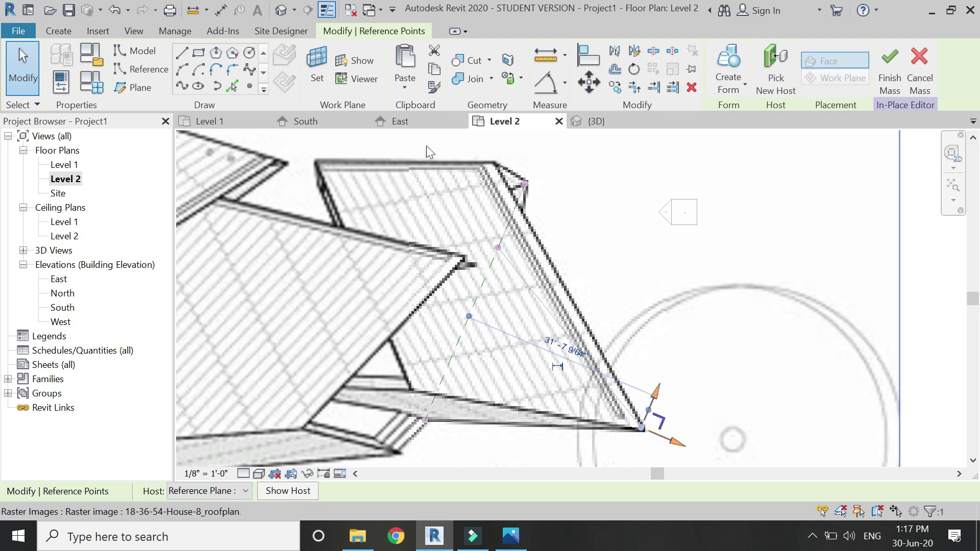
Move the profile's higher raised point to the eastern wing's northeast roof corner in the Level 2 plan, and check the profile in the elevations
click(408, 121)
key(Escape)
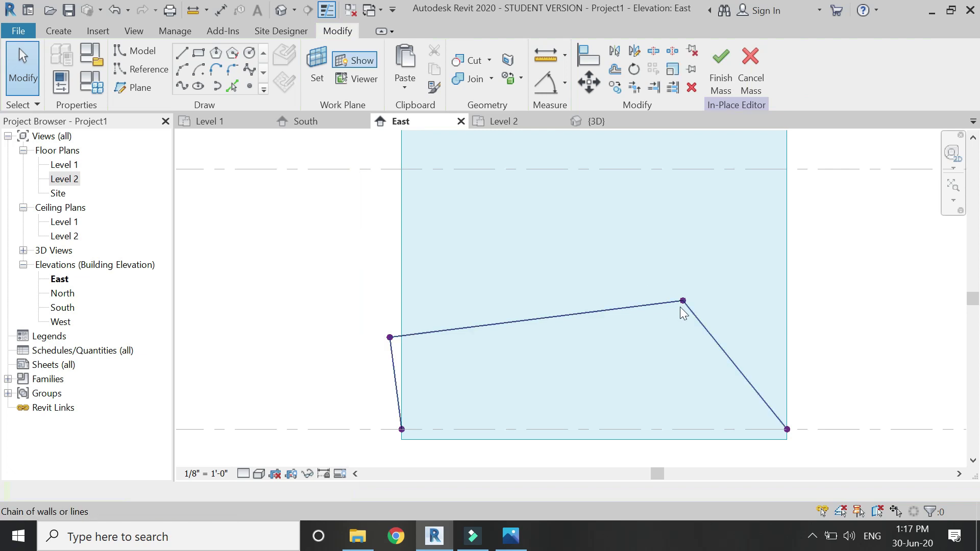
click(682, 301)
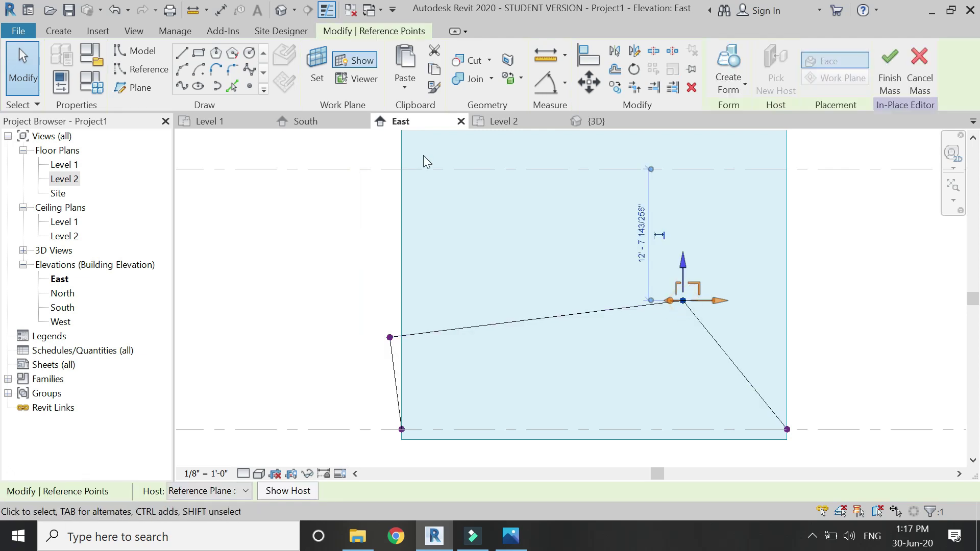
click(323, 123)
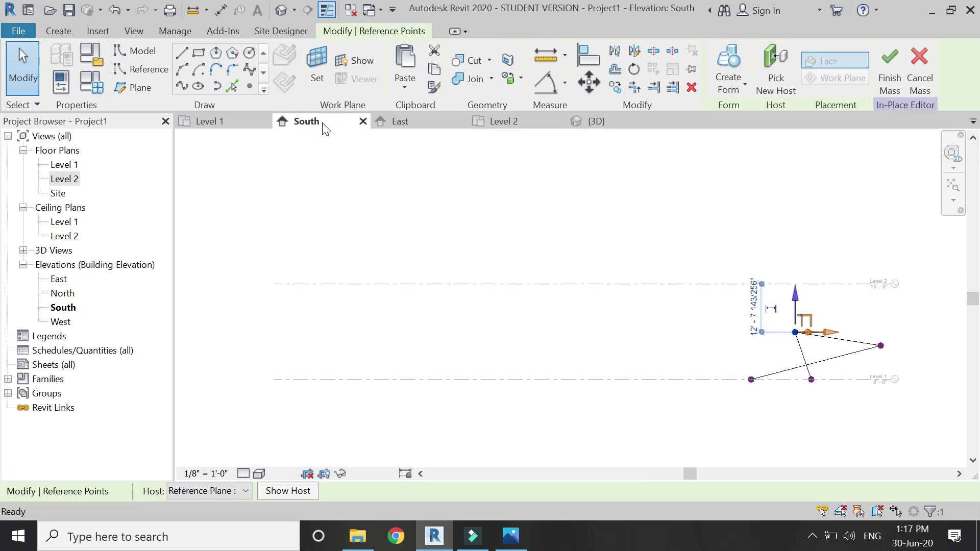
click(499, 122)
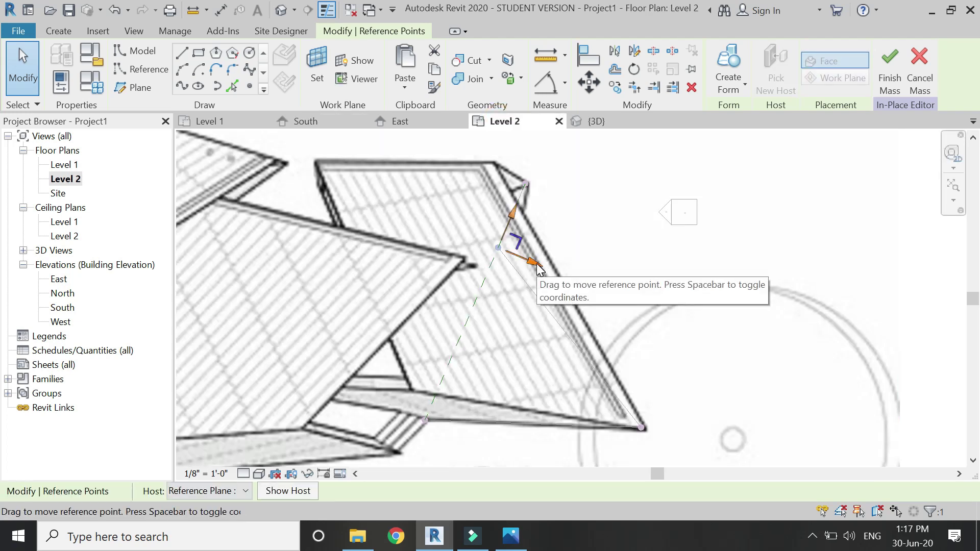
drag(528, 269, 491, 226)
drag(498, 190, 532, 189)
scroll(525, 271, up, 3)
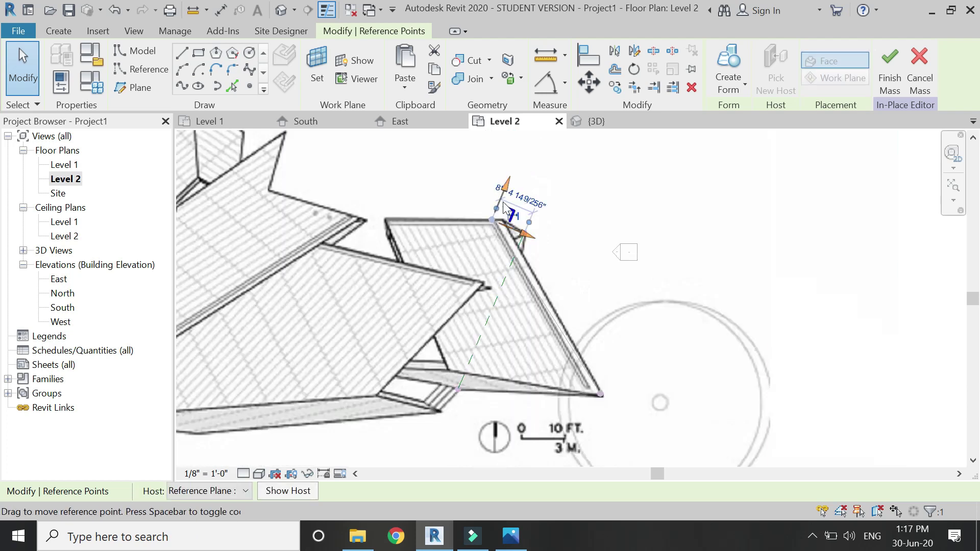
drag(486, 228, 518, 266)
scroll(517, 265, up, 3)
drag(463, 244, 502, 225)
key(Escape)
scroll(556, 174, down, 5)
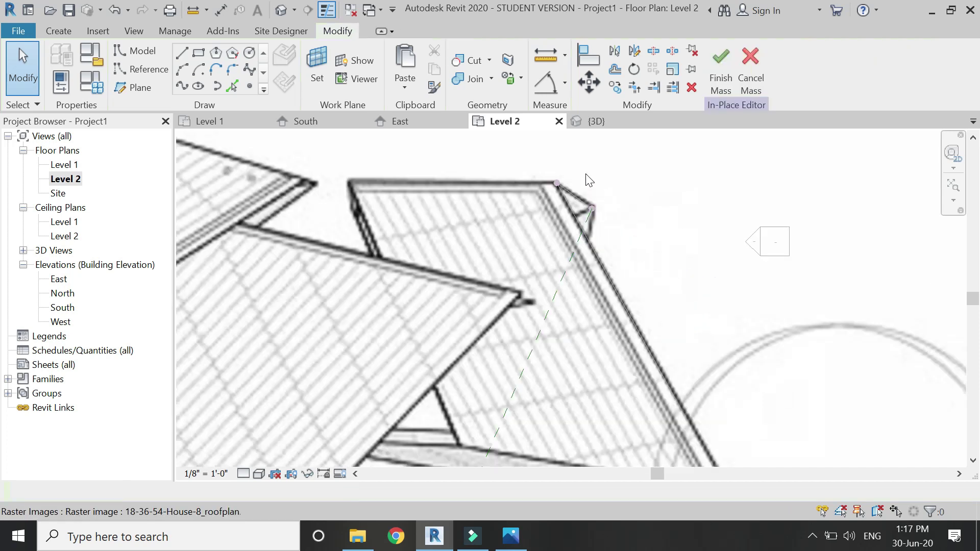
click(322, 123)
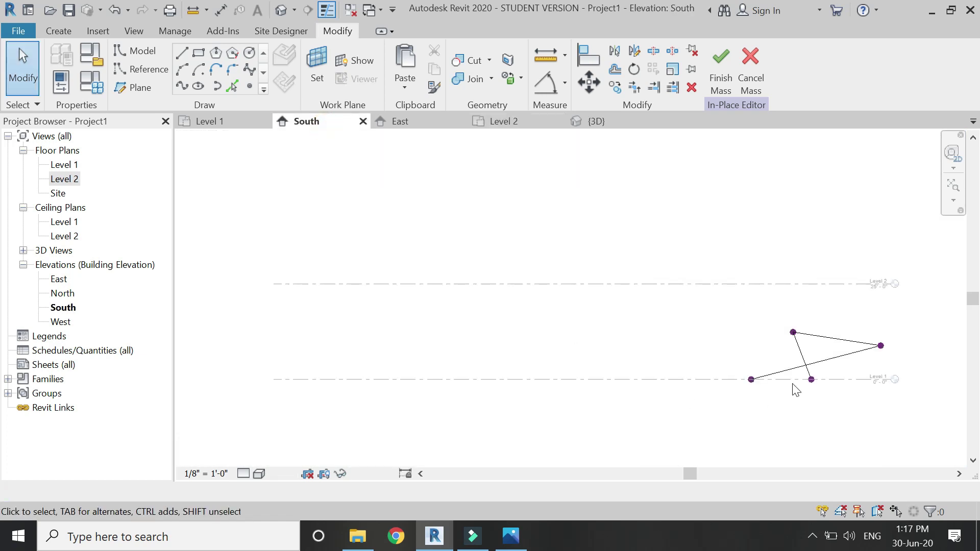
click(413, 123)
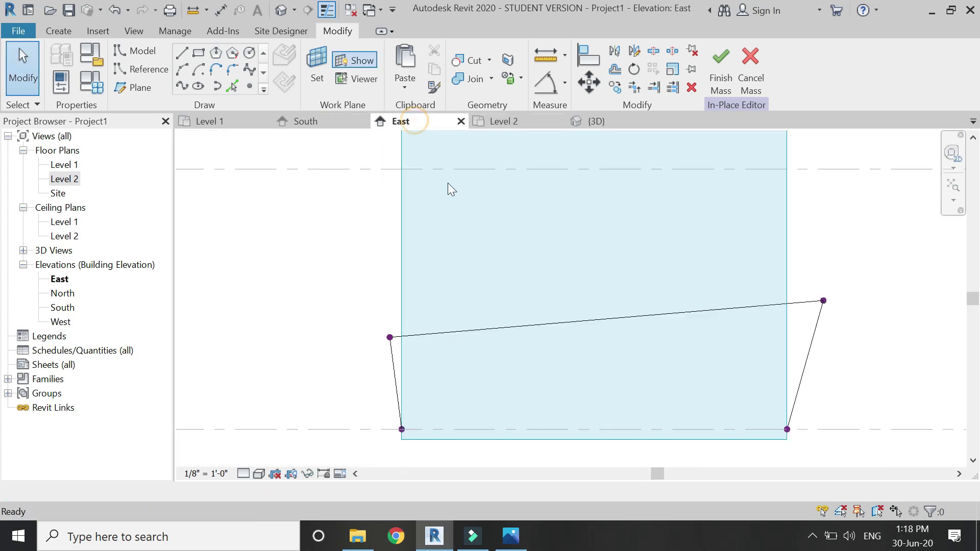
Delete Reference Plane : 1 from the eastern wing in the Level 2 plan
click(502, 123)
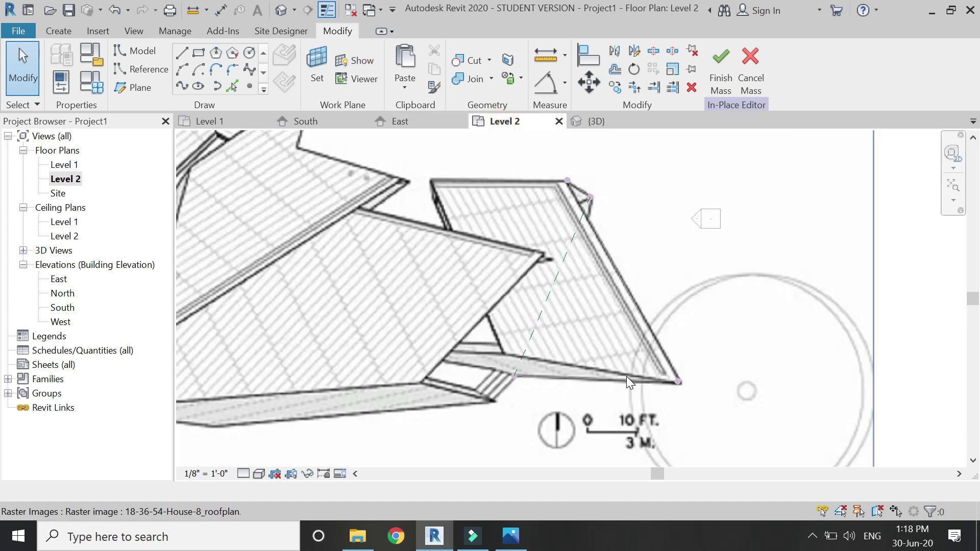
scroll(612, 283, down, 2)
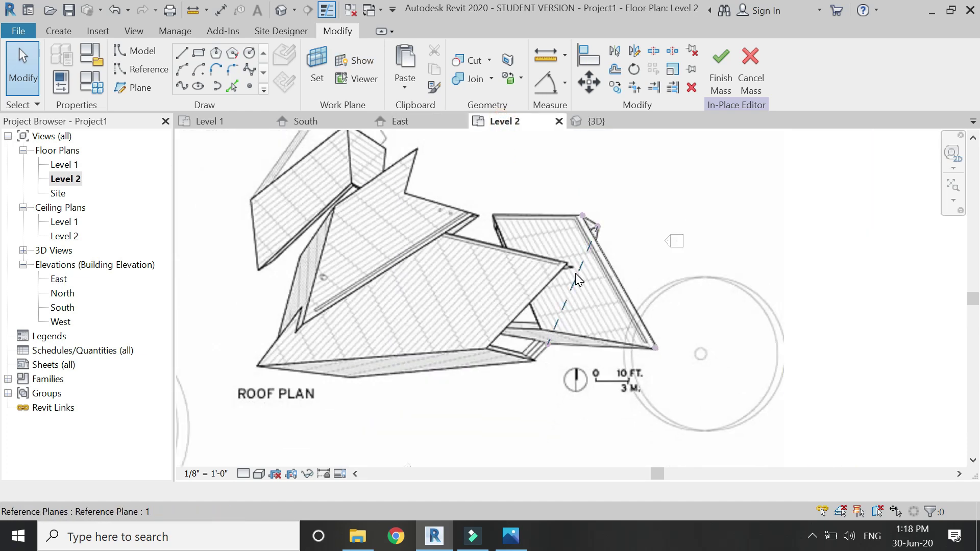
click(577, 279)
key(Delete)
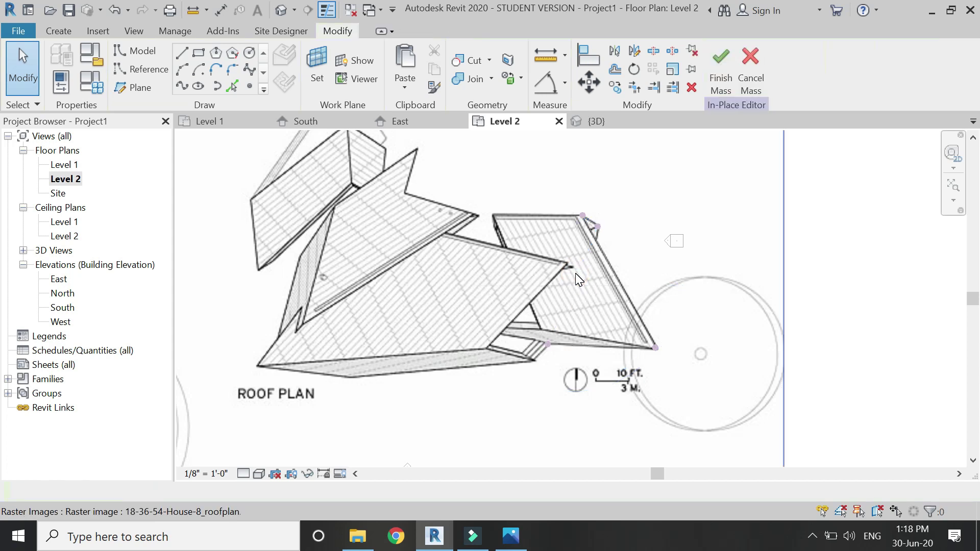
Draw a steep reference plane southward from just below the eastern wing's northwest corner in the Level 2 plan, and name it 1
key(p)
scroll(500, 282, up, 3)
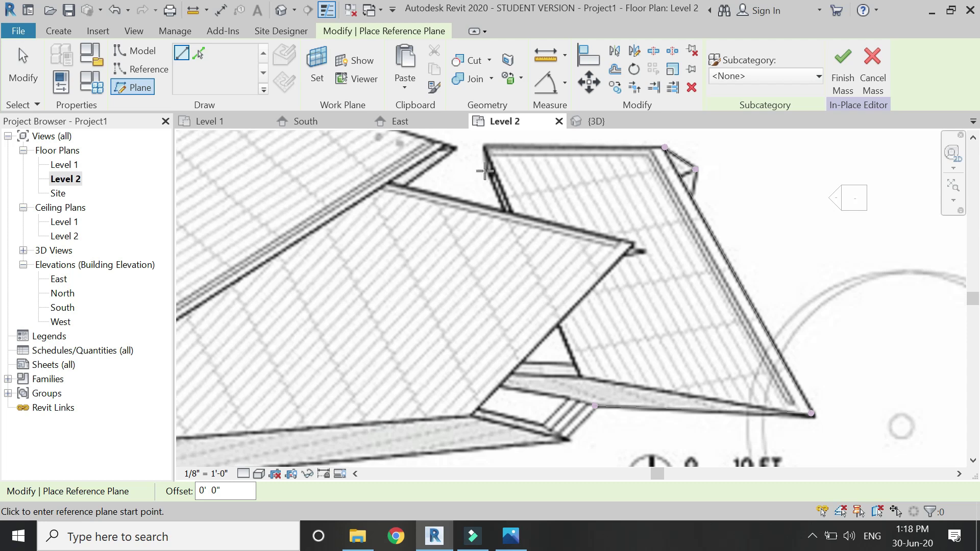
click(485, 169)
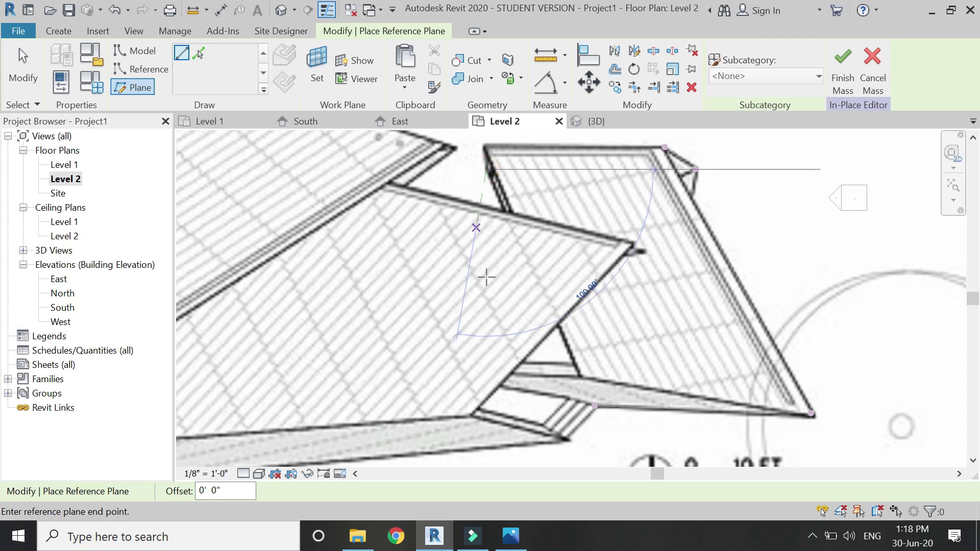
click(468, 374)
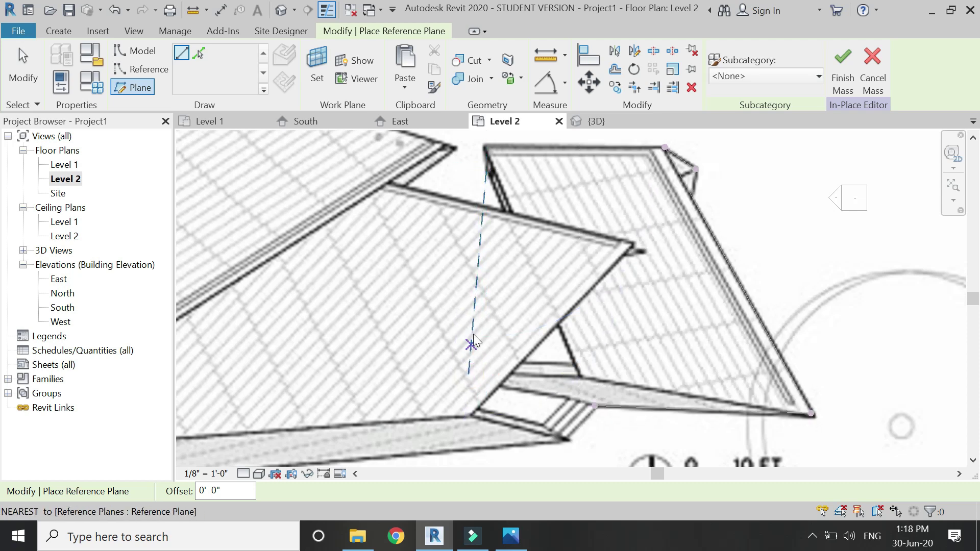
key(Escape)
key(Escape)
click(472, 202)
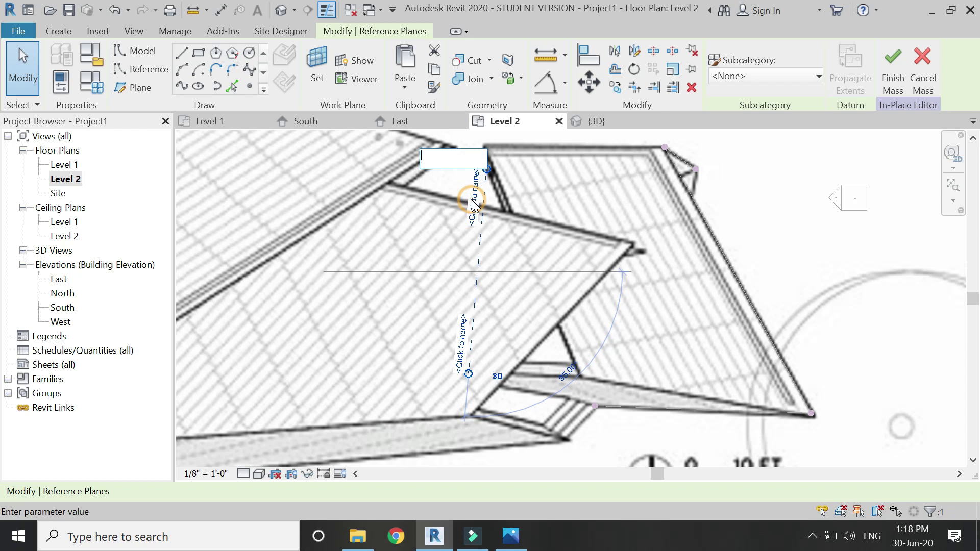
text(1)
key(Return)
key(Escape)
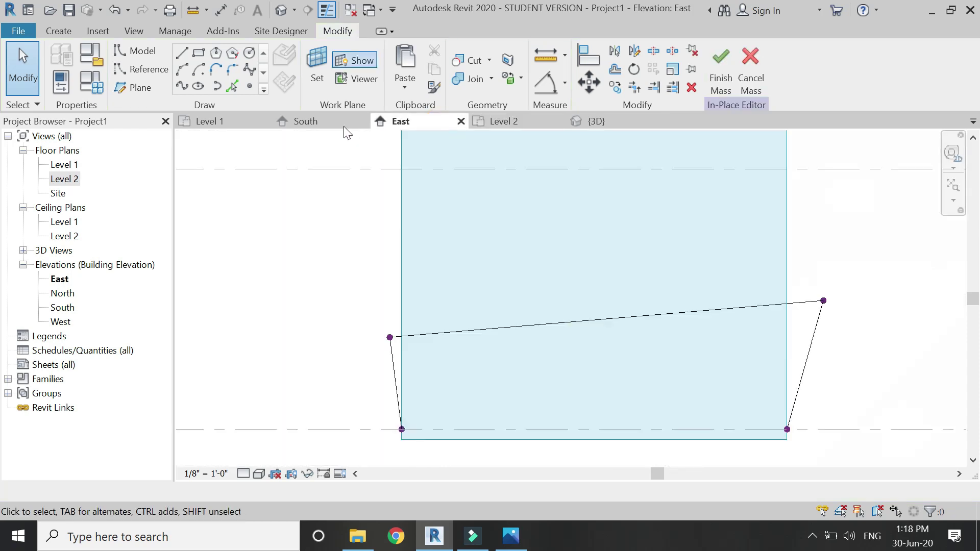
Set the newly drawn Reference Plane : 1 as the work plane in the East elevation
click(316, 66)
click(750, 248)
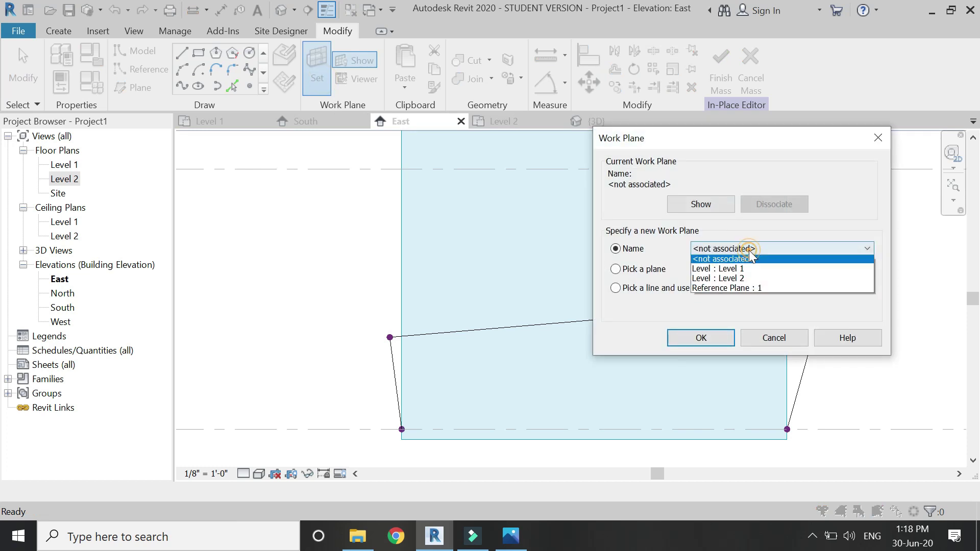
click(746, 290)
click(712, 338)
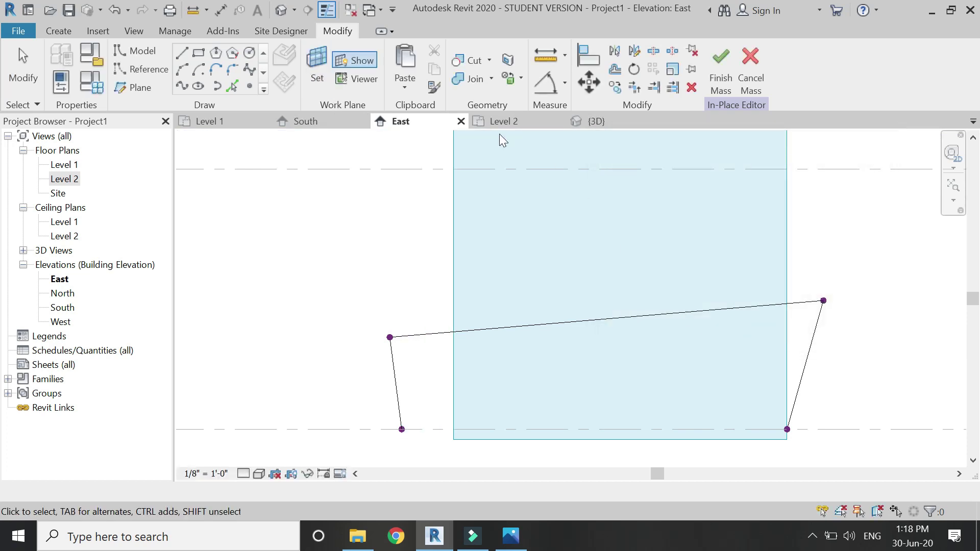
Draw three chained model lines on the work plane with 3D Snapping, rising from Level 1 at one plane edge and returning near the other
click(186, 55)
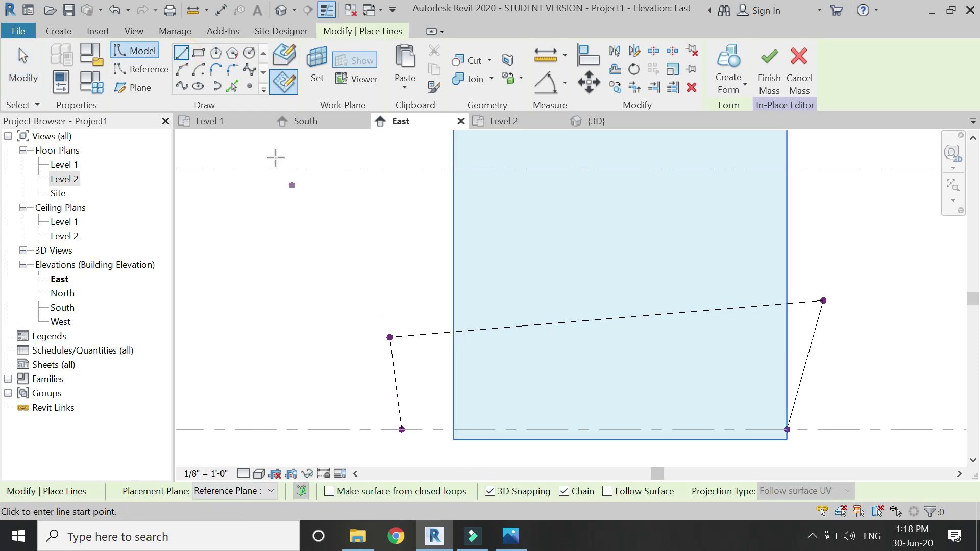
click(283, 91)
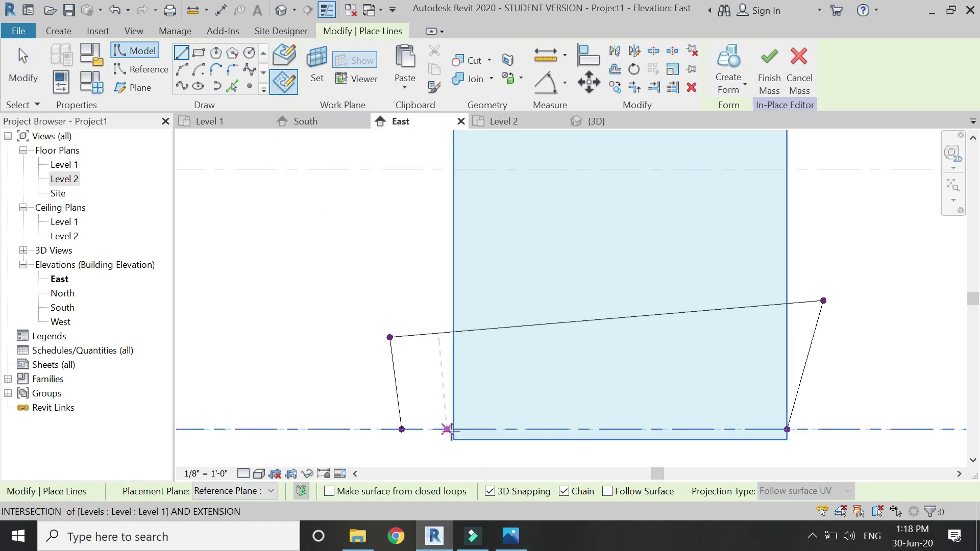
click(454, 430)
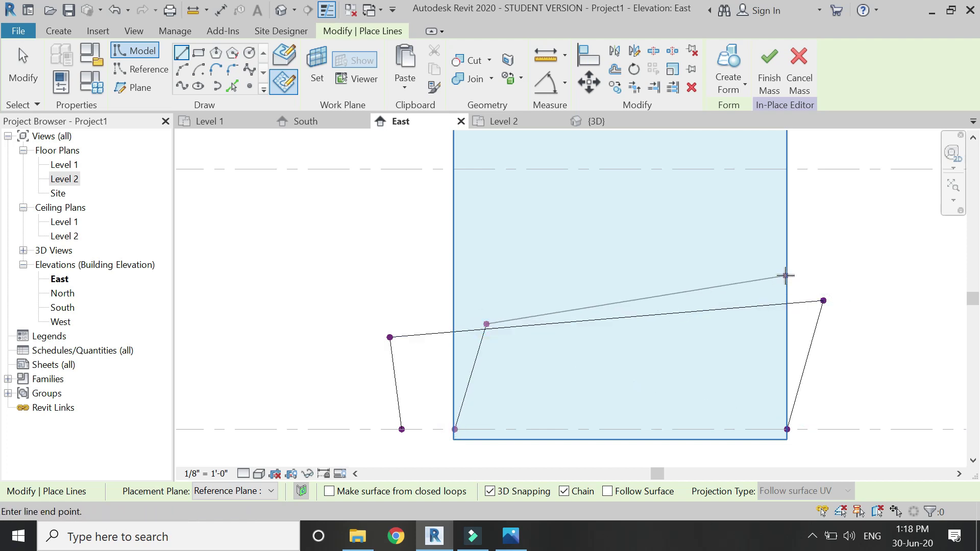
click(781, 284)
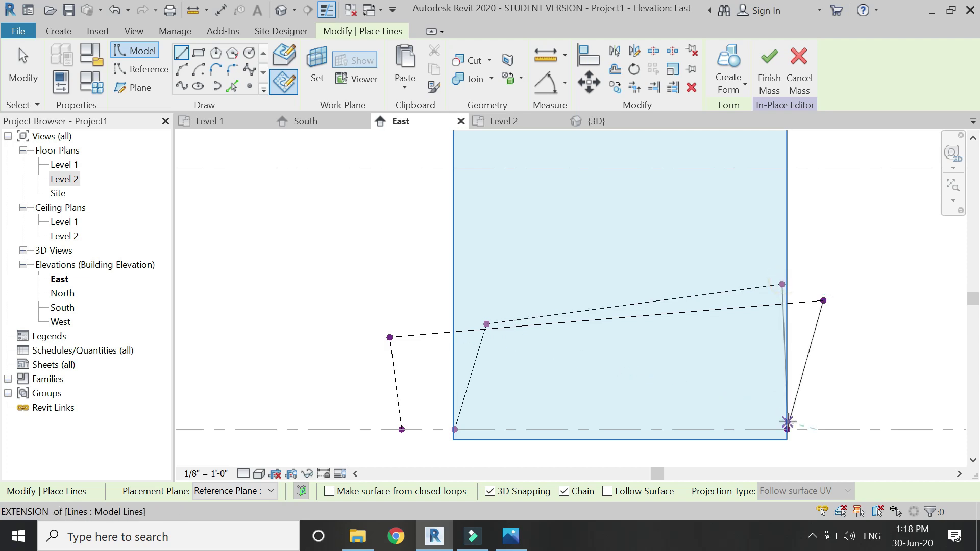
click(789, 428)
key(Escape)
key(Escape)
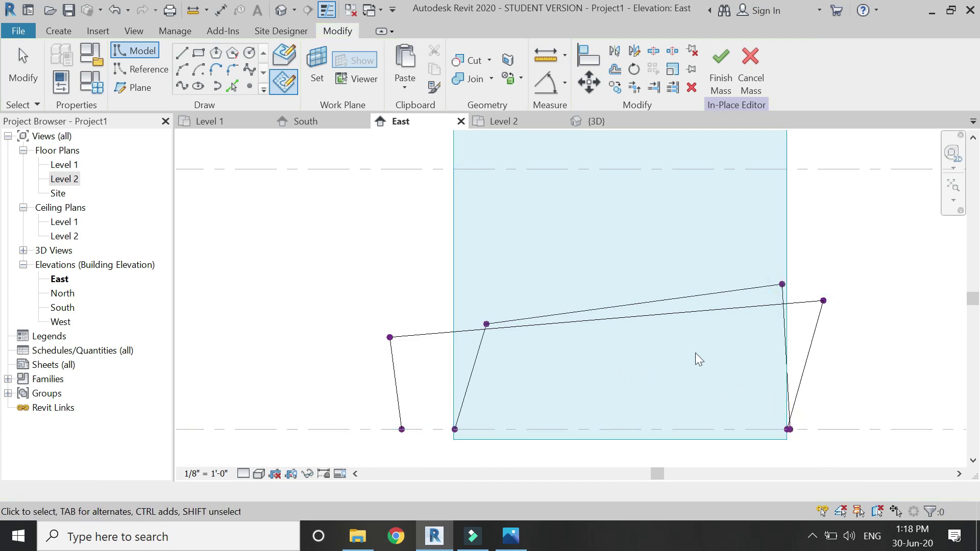
Move the second profile's lower raised point to the eastern wing's southwest roof corner in Level 2, and check it in 3D
click(486, 325)
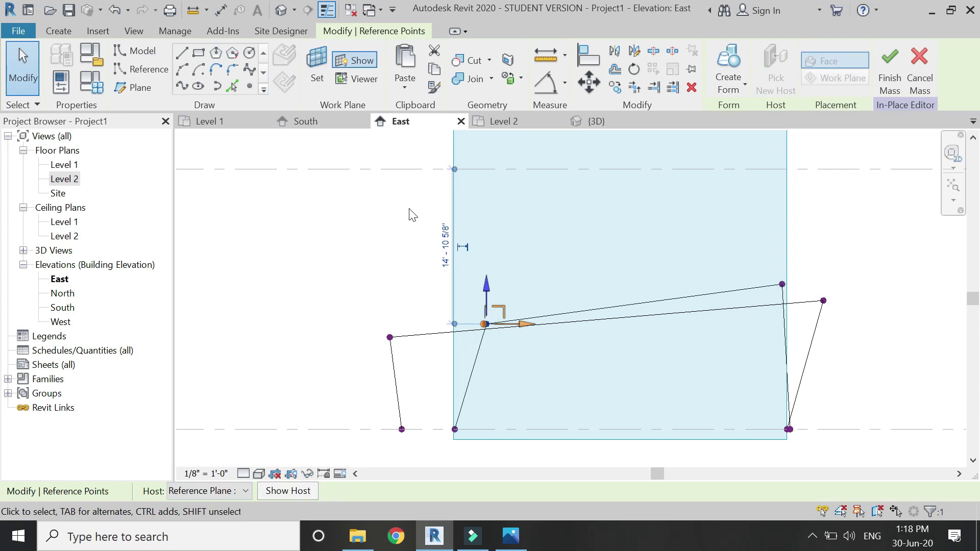
click(493, 121)
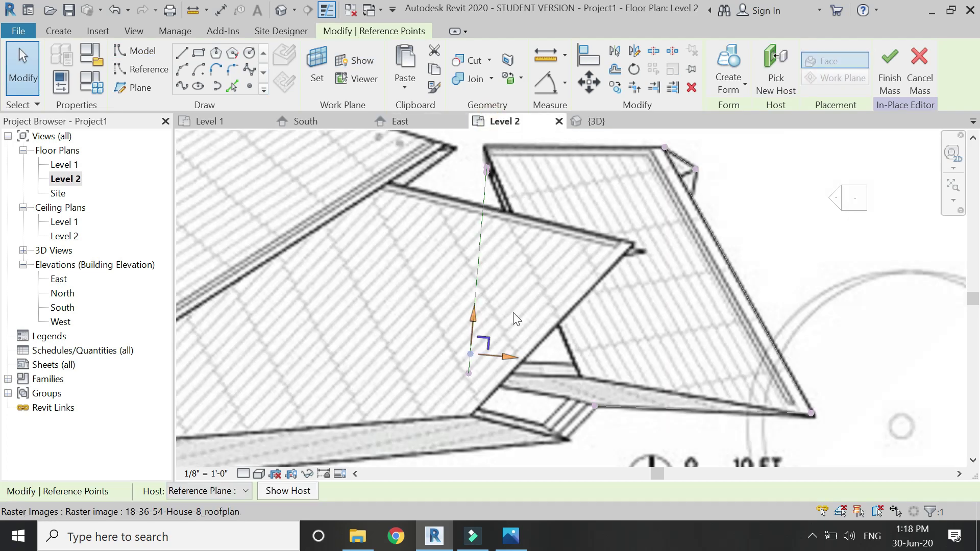
drag(514, 357, 584, 344)
drag(608, 376, 615, 380)
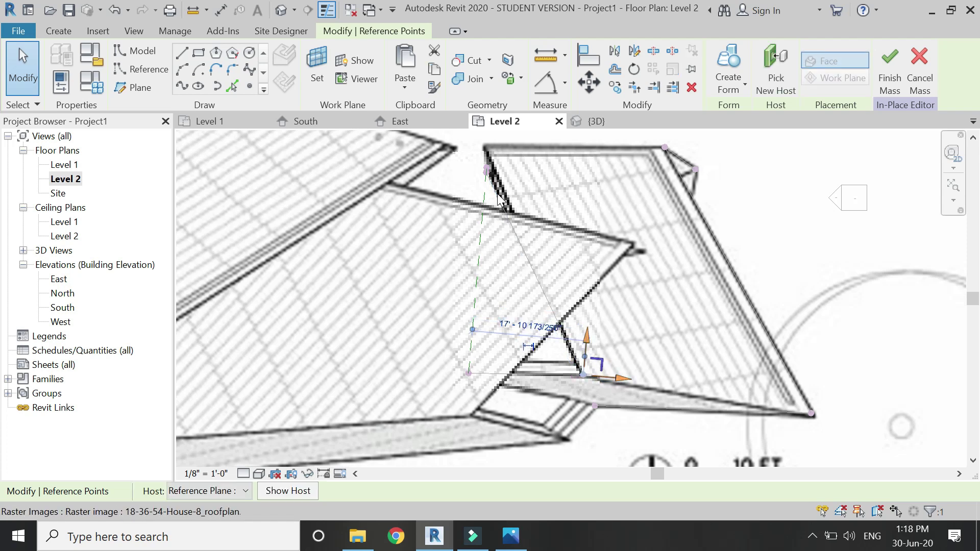
click(599, 128)
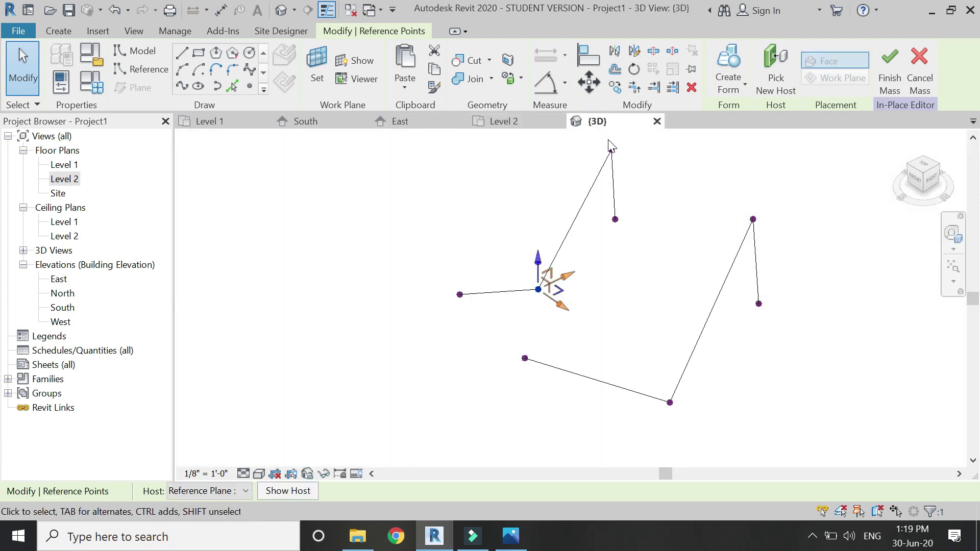
Move the second profile's higher raised point to the eastern wing's northwest roof corner in the Level 2 plan
click(439, 121)
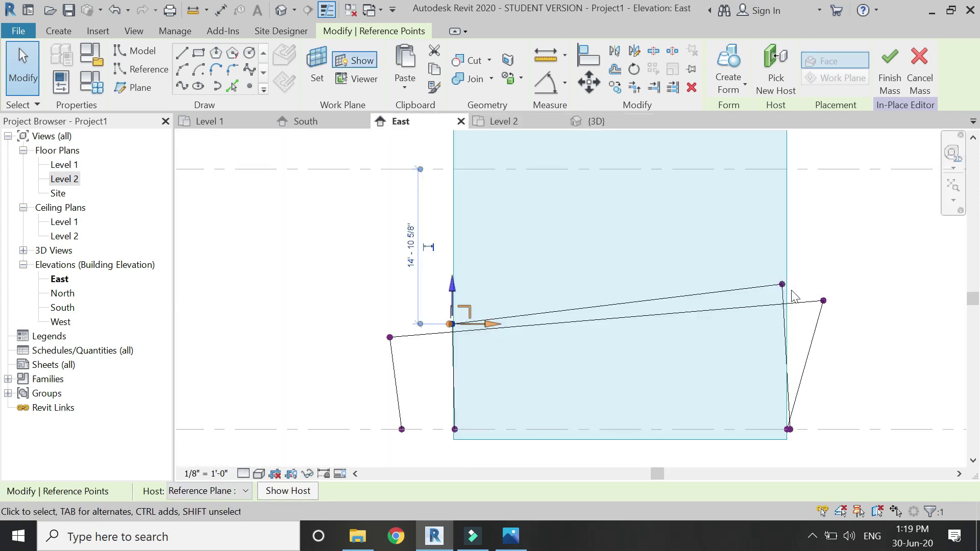
click(782, 284)
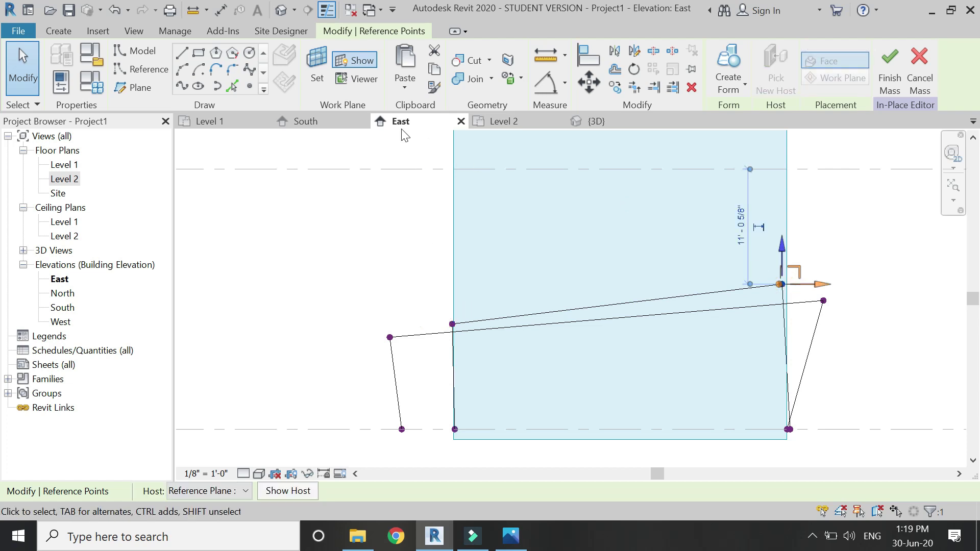
click(519, 121)
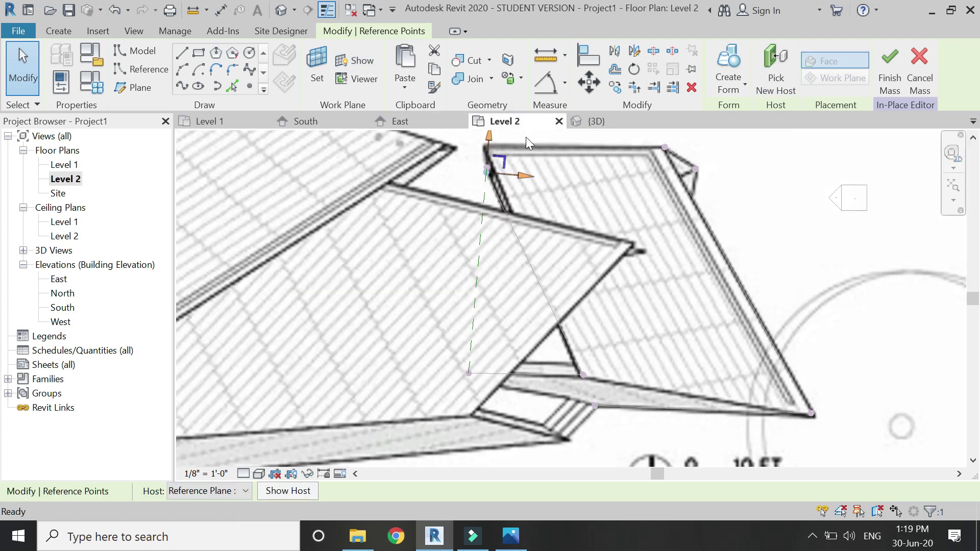
scroll(502, 204, down, 1)
scroll(492, 155, up, 5)
drag(489, 244, 492, 196)
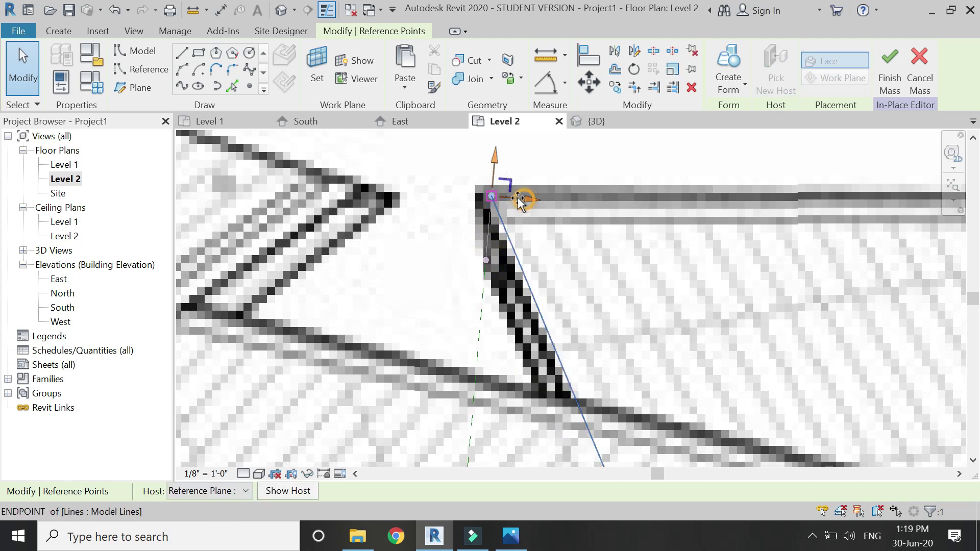
click(542, 172)
scroll(544, 170, down, 3)
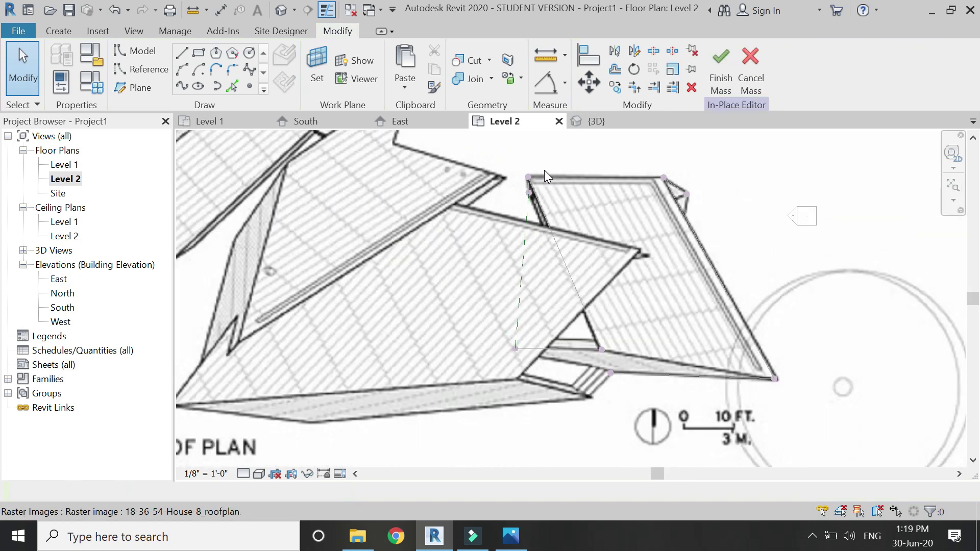
scroll(544, 170, down, 1)
click(523, 252)
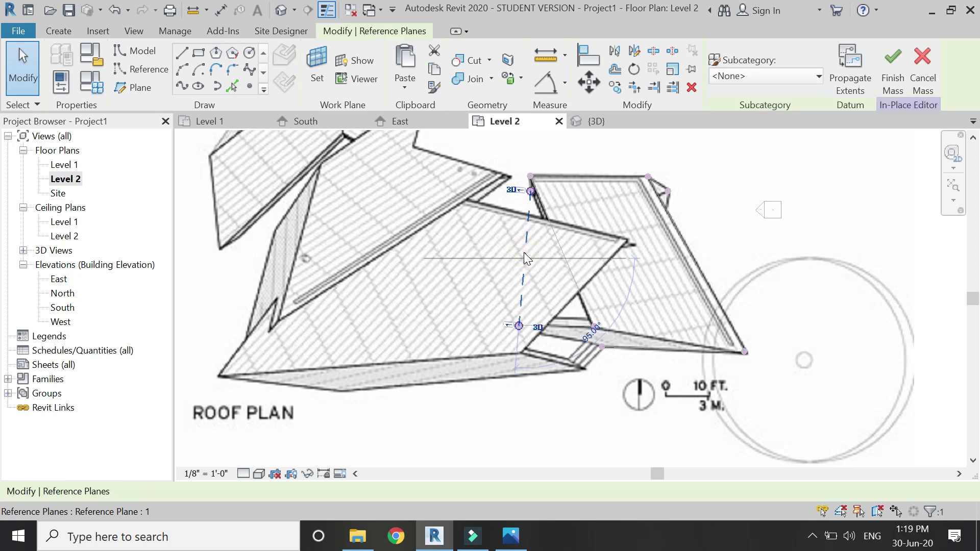
key(Escape)
Select both three-line profiles of the eastern wing in the 3D view and create a form between them
click(610, 121)
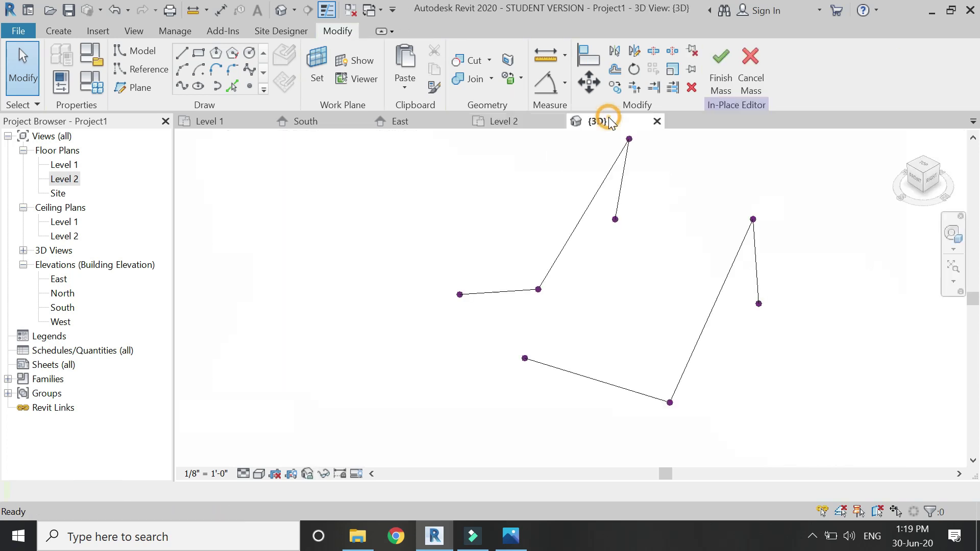
scroll(521, 208, down, 1)
click(952, 234)
click(668, 192)
click(551, 270)
key(Escape)
shift+middle_drag(573, 311, 541, 240)
key(Tab)
click(544, 245)
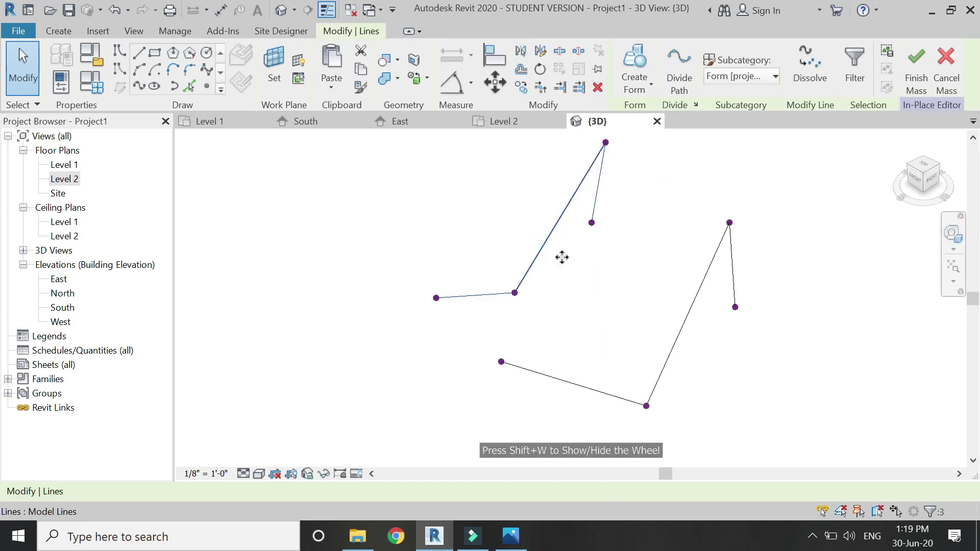
key(Tab)
click(684, 325)
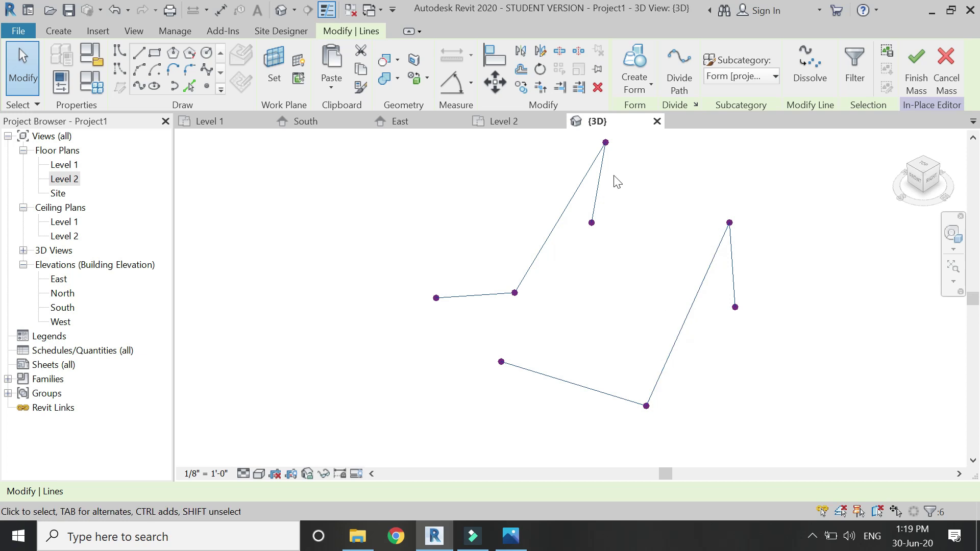
click(634, 59)
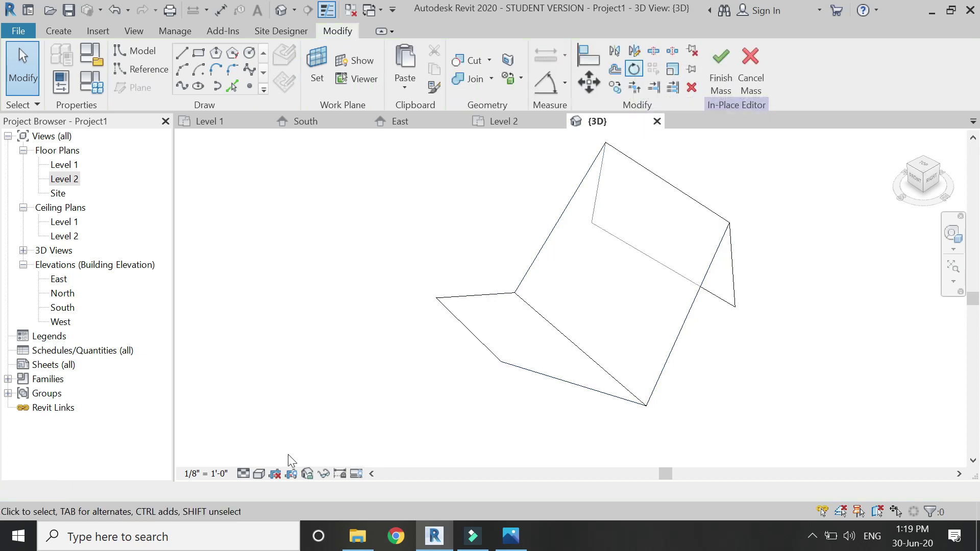
Show the 3D view with a shaded visual style and orbit around the eastern wing's form to inspect it
click(261, 475)
click(272, 442)
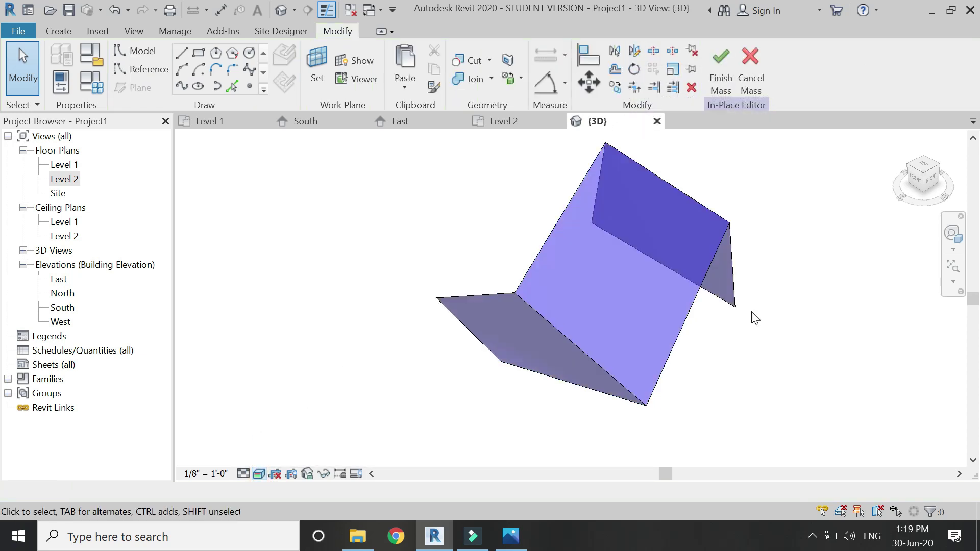
click(951, 234)
drag(742, 228, 525, 323)
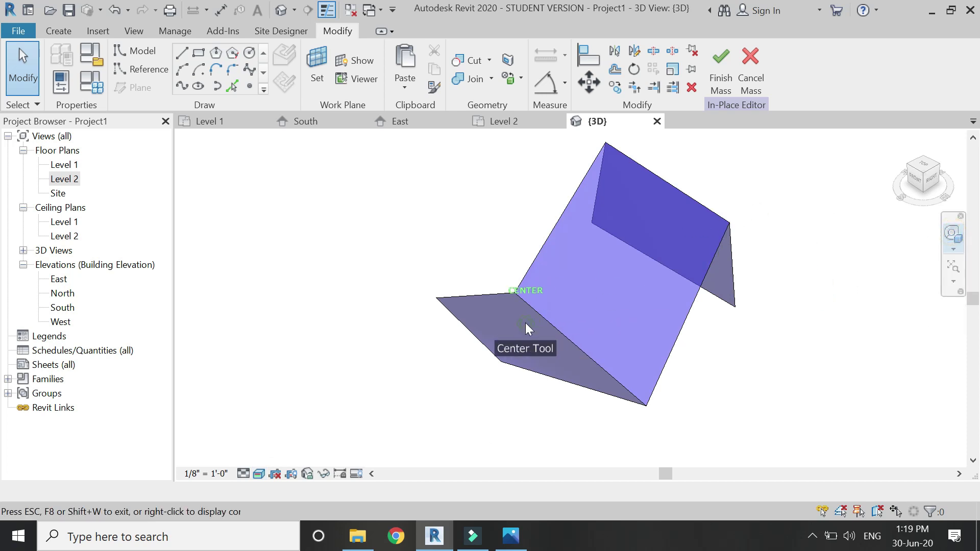
drag(558, 390, 617, 385)
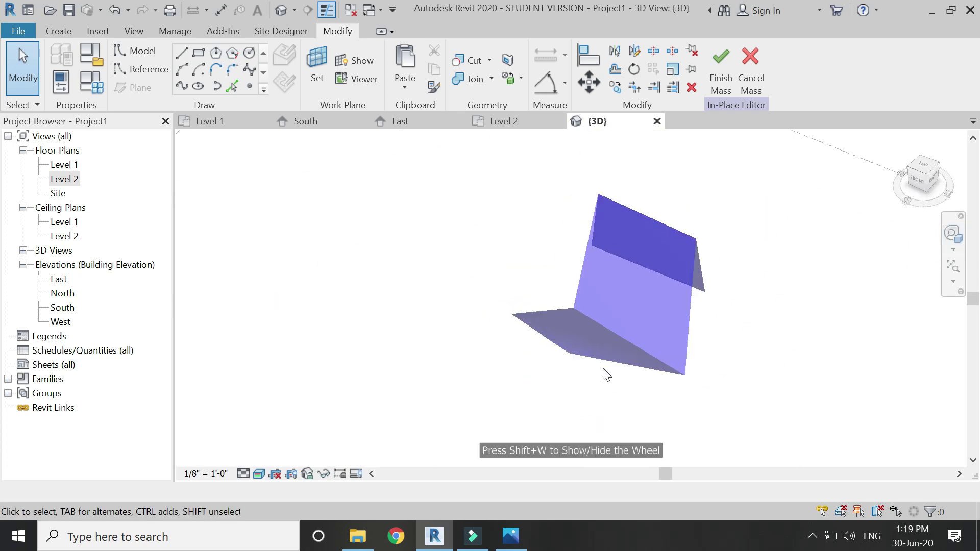
scroll(531, 213, up, 1)
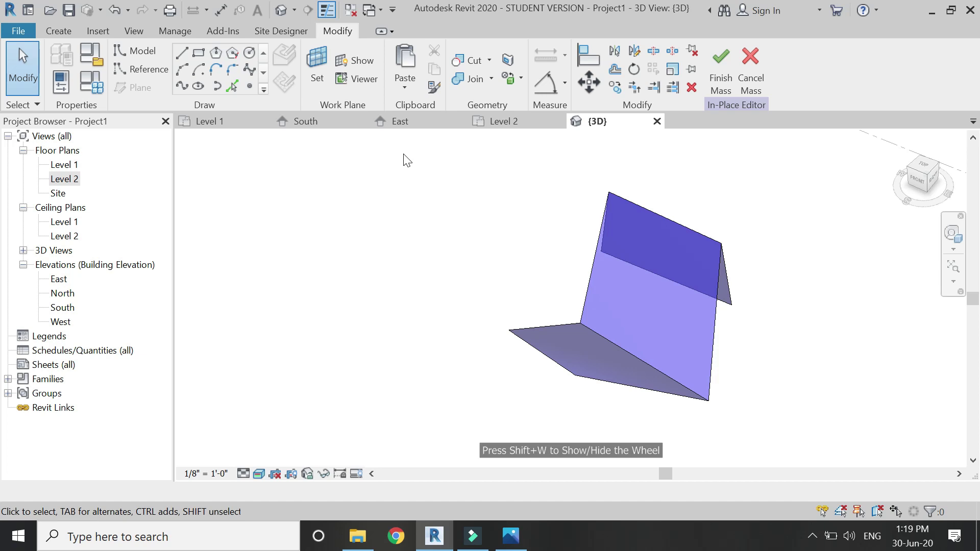
Draw a reference plane in the Level 2 plan from the middle wing's eastern roof tip to the eastern end of its southern grey strip
click(492, 122)
scroll(538, 268, down, 1)
scroll(550, 311, up, 2)
scroll(550, 310, up, 1)
key(r)
key(p)
scroll(685, 277, up, 2)
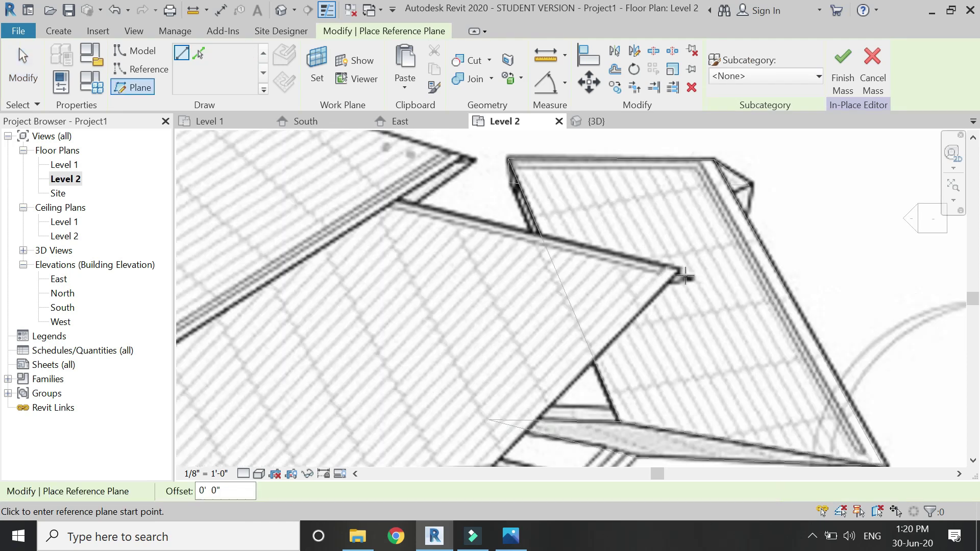
click(687, 278)
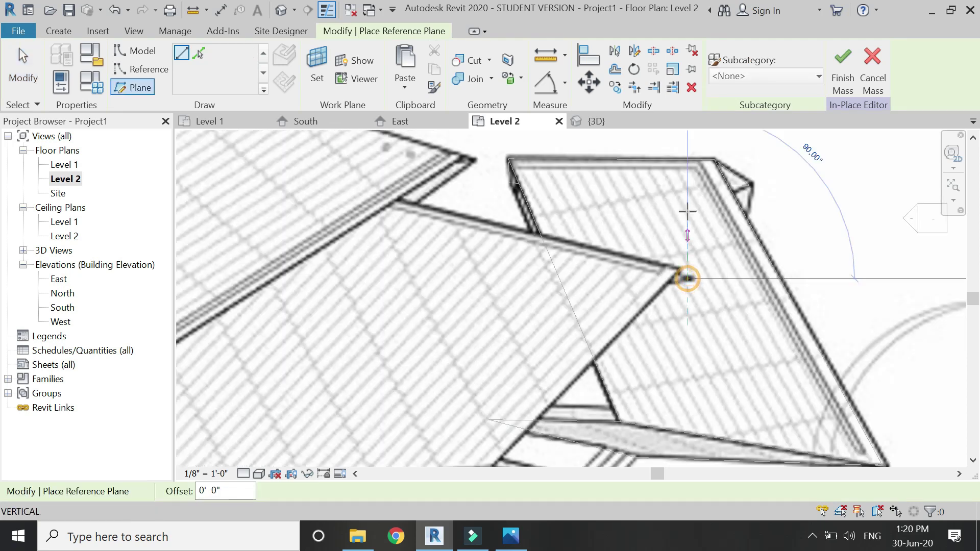
scroll(684, 278, down, 3)
scroll(633, 393, up, 4)
scroll(634, 393, down, 1)
click(633, 393)
scroll(632, 396, down, 2)
key(Escape)
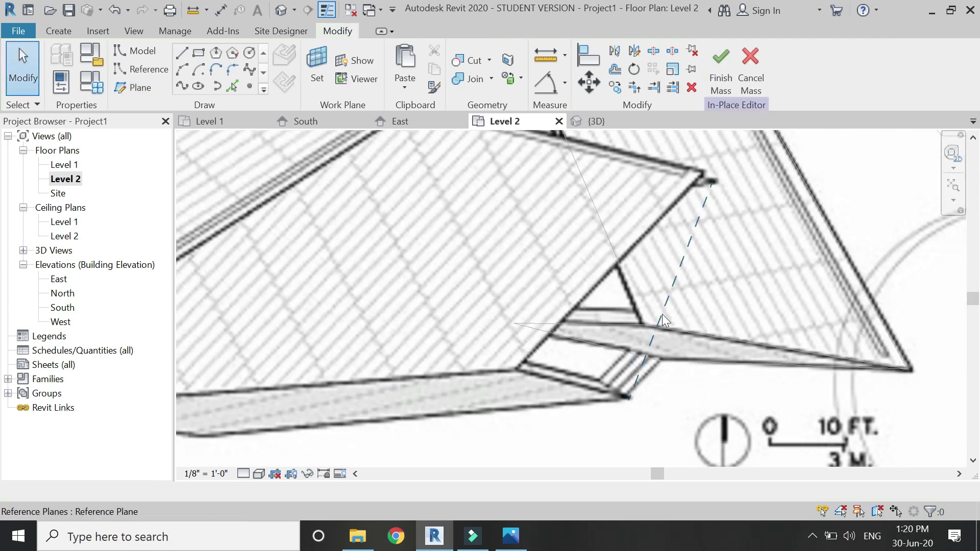
Name the reference plane at the middle wing's eastern end 1
click(681, 268)
click(688, 220)
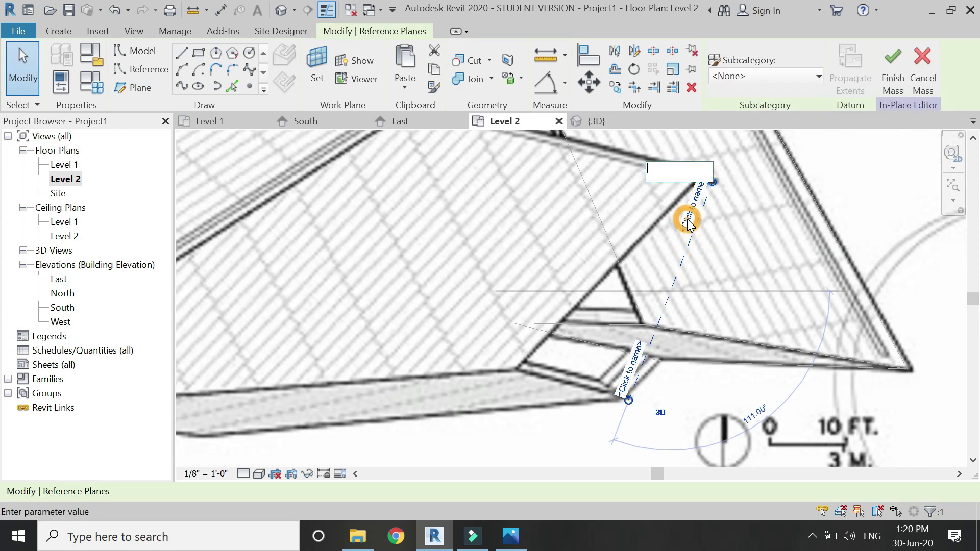
text(1)
key(Return)
key(Escape)
Set Reference Plane : 1 at the middle wing's eastern end as the work plane in the East elevation
click(439, 125)
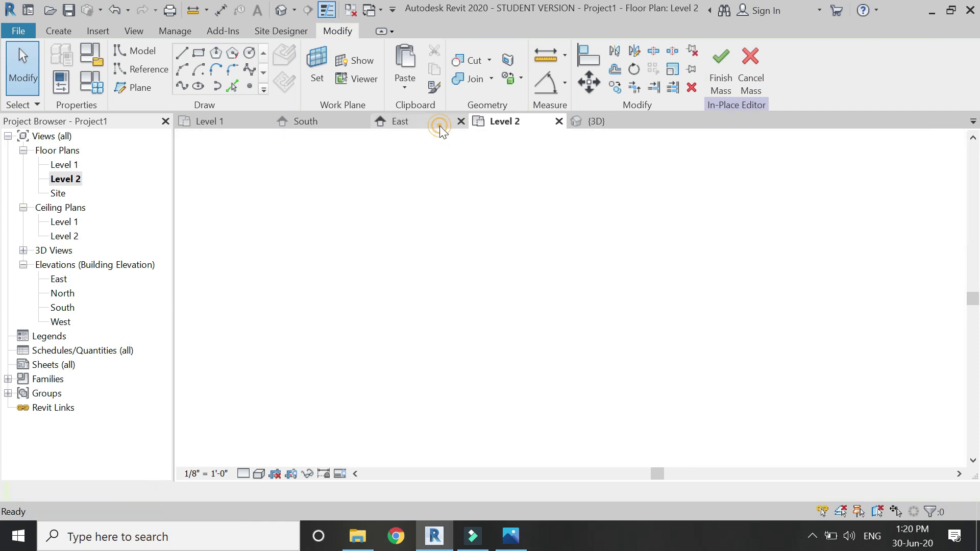
click(317, 72)
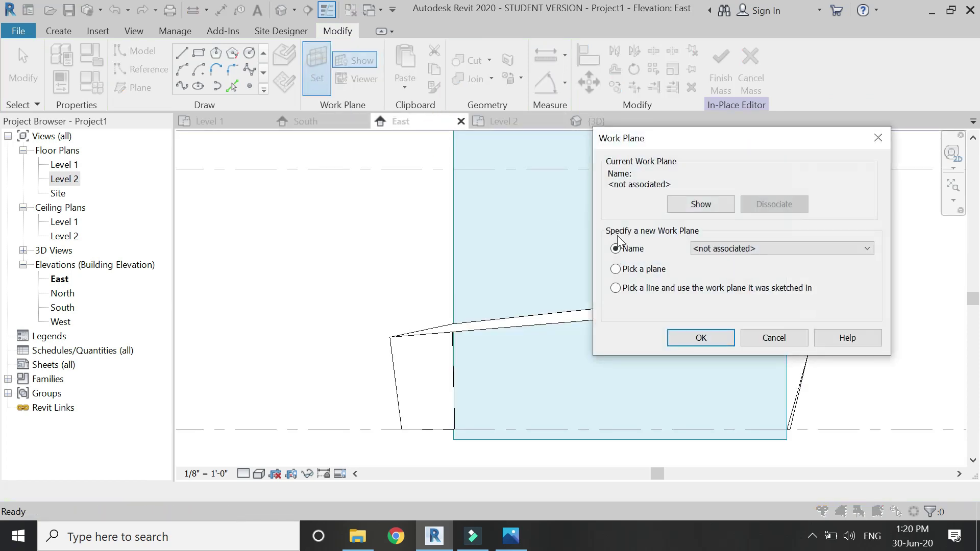
click(743, 249)
click(738, 277)
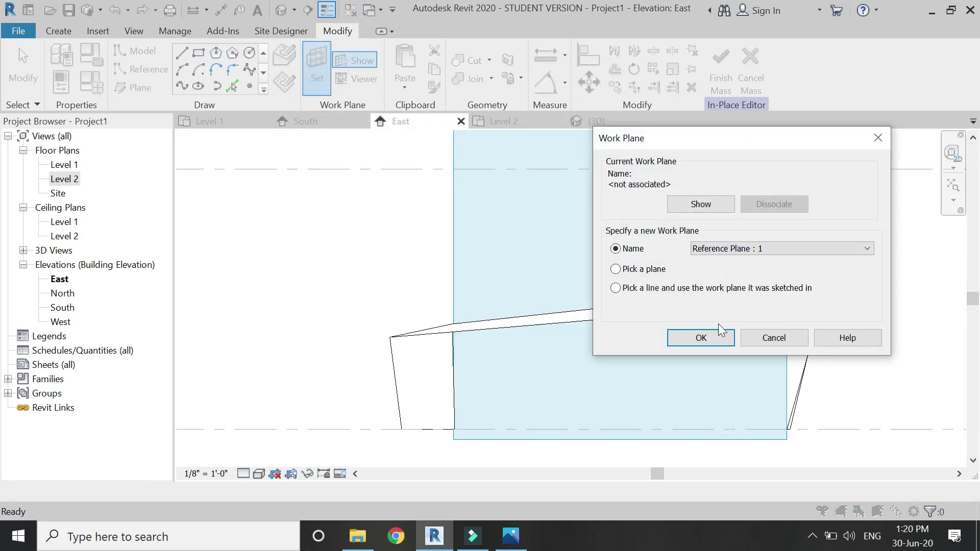
click(715, 339)
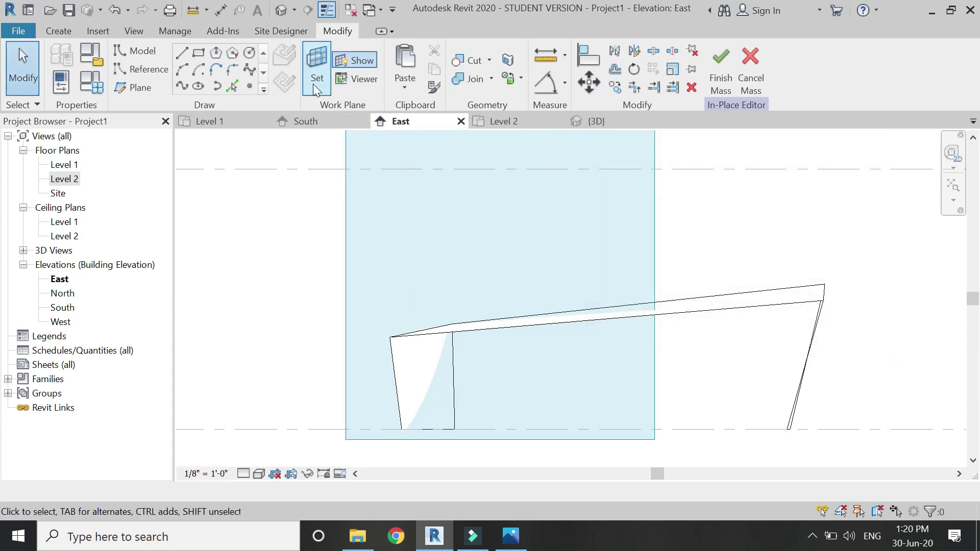
Draw three chained model lines on the work plane, rising from Level 1 at one plane edge, sloping up, and returning at the other edge
click(180, 53)
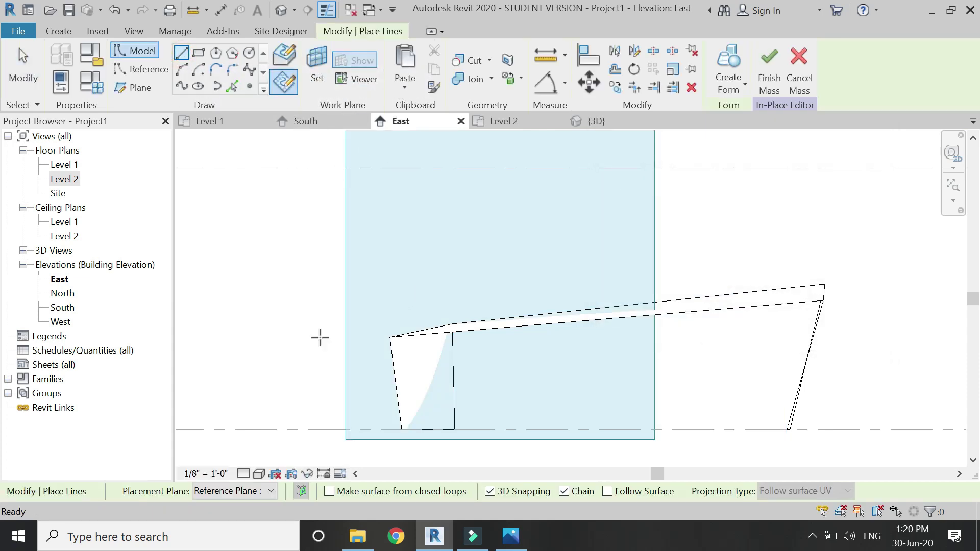
click(347, 429)
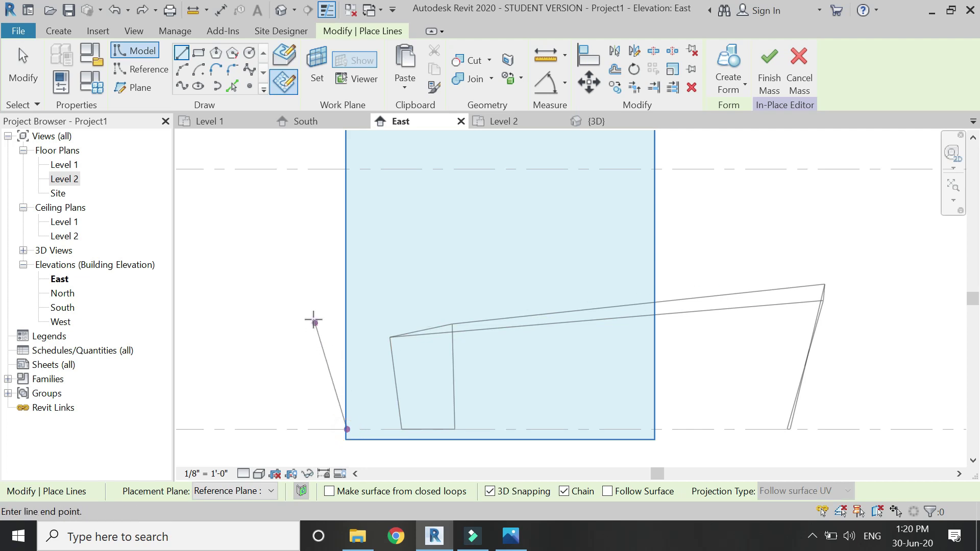
click(311, 312)
click(651, 264)
click(654, 429)
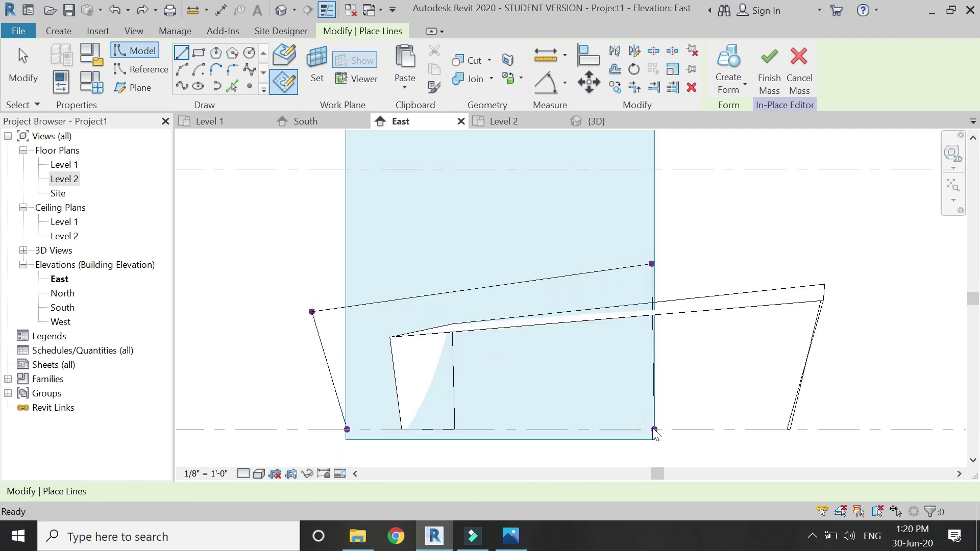
key(Escape)
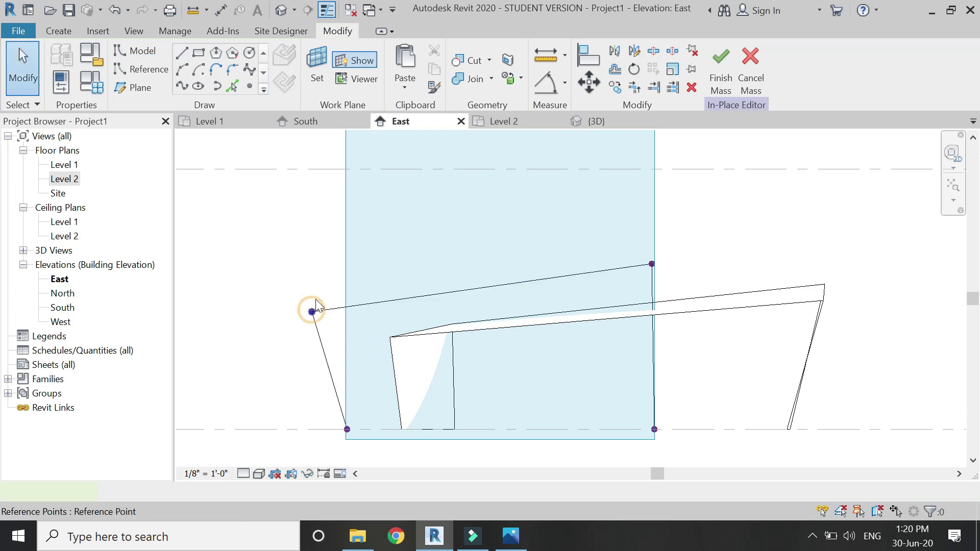
Move the new profile's lower raised point to the middle wing's southeast roof corner in the Level 2 plan
click(312, 311)
click(504, 121)
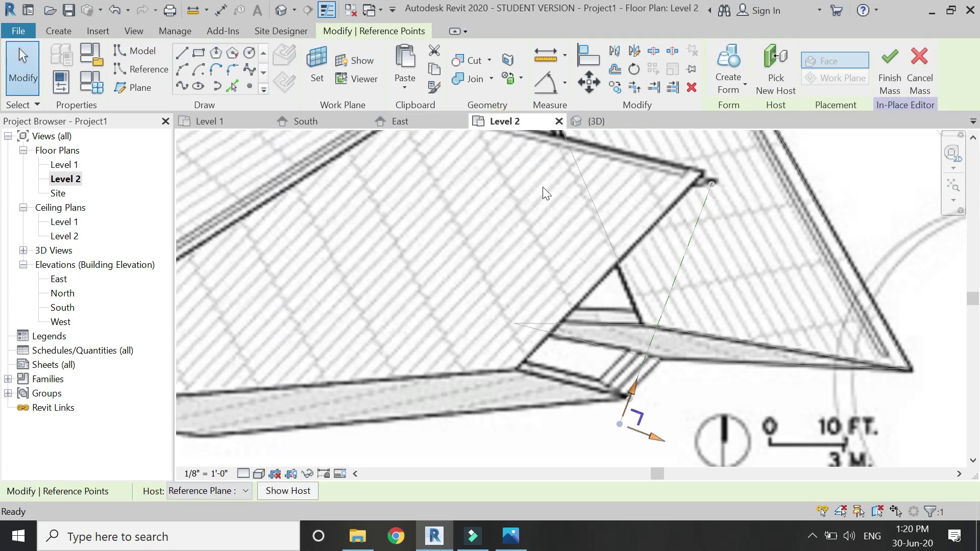
drag(655, 435, 529, 345)
Move the new profile's higher raised point to the middle wing's northeast roof corner in the Level 2 plan
click(400, 121)
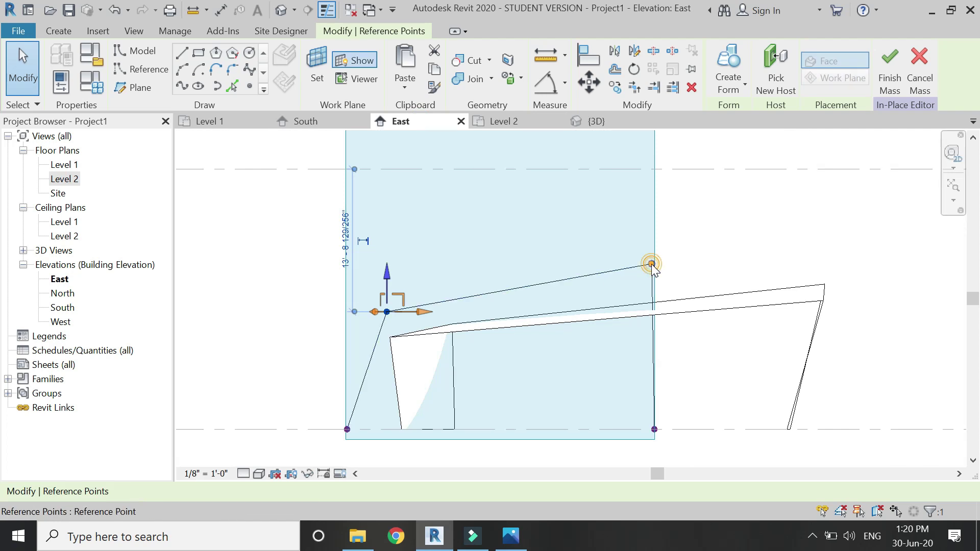
click(650, 265)
click(529, 122)
scroll(650, 335, up, 5)
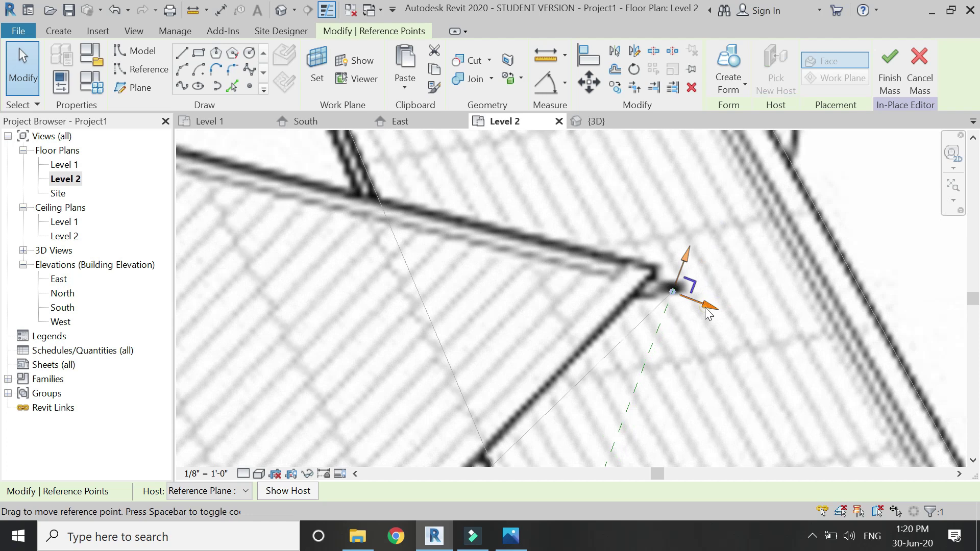
mouse_move(678, 284)
mouse_down()
mouse_move(682, 250)
mouse_move(674, 254)
mouse_move(662, 237)
mouse_move(673, 280)
mouse_up()
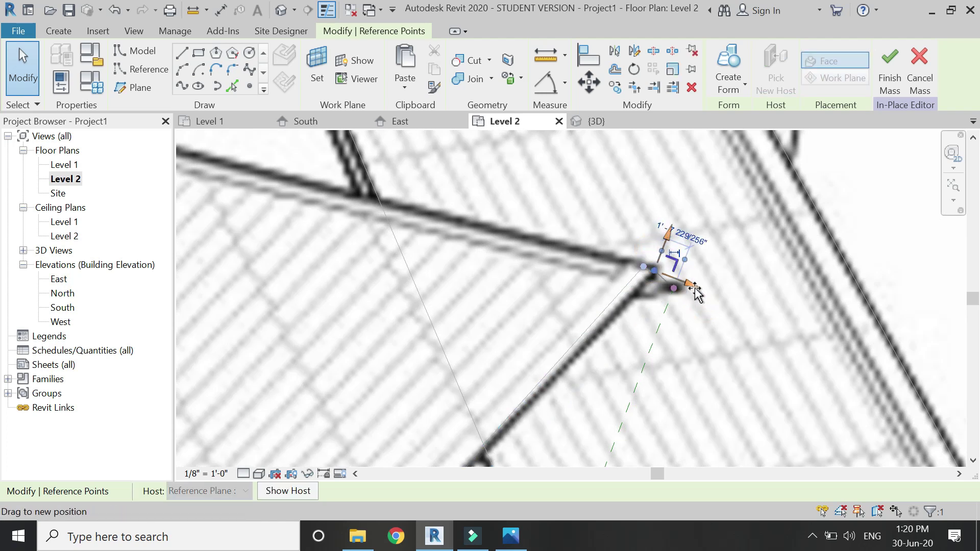
key(Escape)
Delete Reference Plane : 1 at the middle wing's eastern end from the Level 2 plan
scroll(663, 217, down, 5)
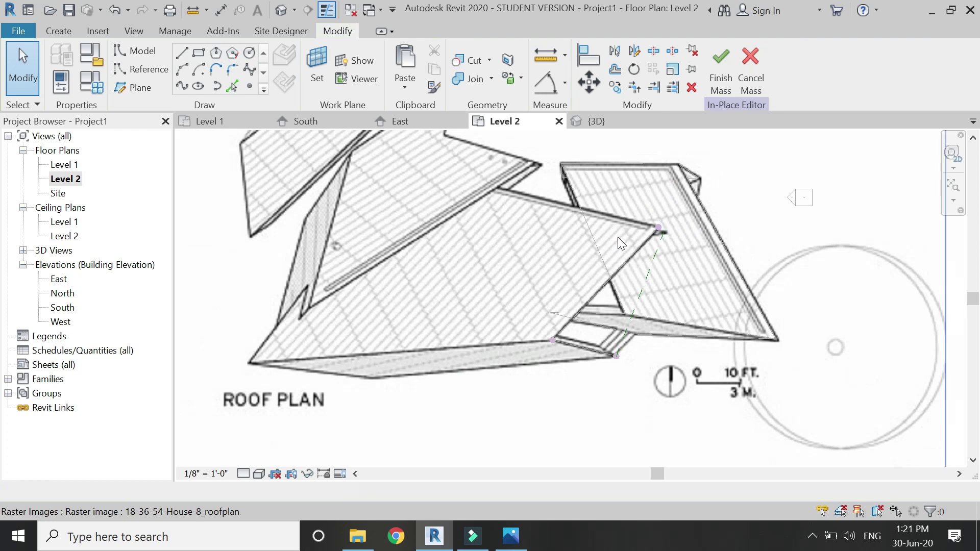
scroll(618, 233, up, 3)
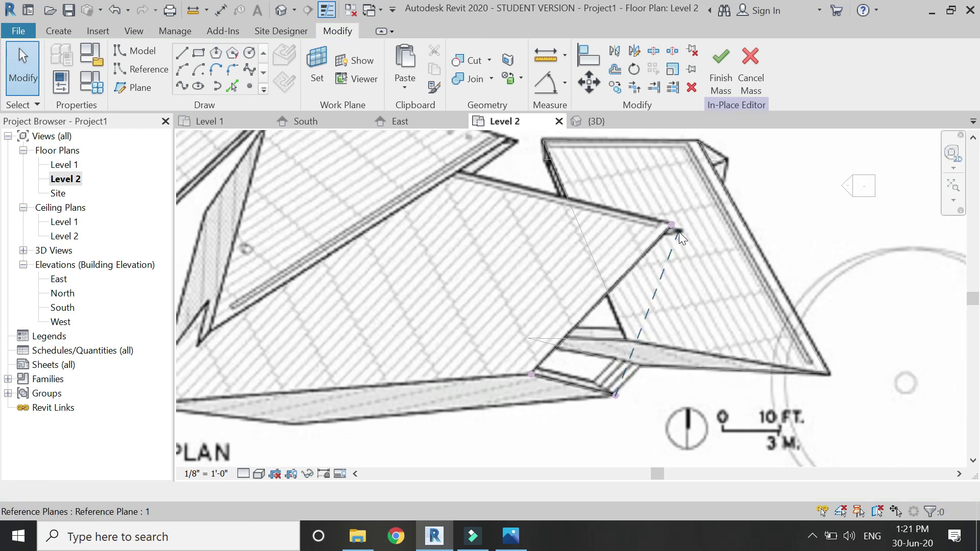
click(657, 294)
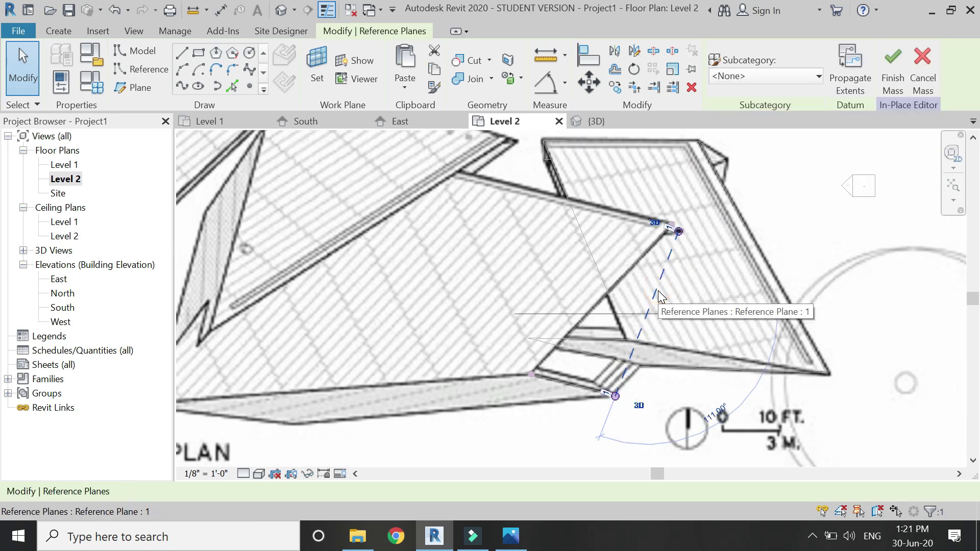
key(Delete)
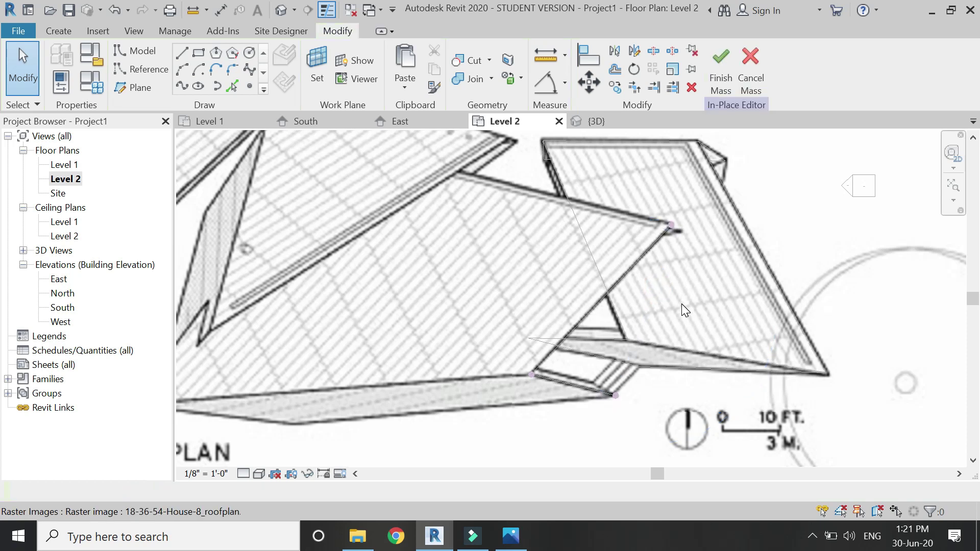
Draw a reference plane across the middle wing in Level 2, from the northern roof area to the southern grey strip's lowest corner
scroll(700, 305, down, 3)
scroll(371, 301, up, 3)
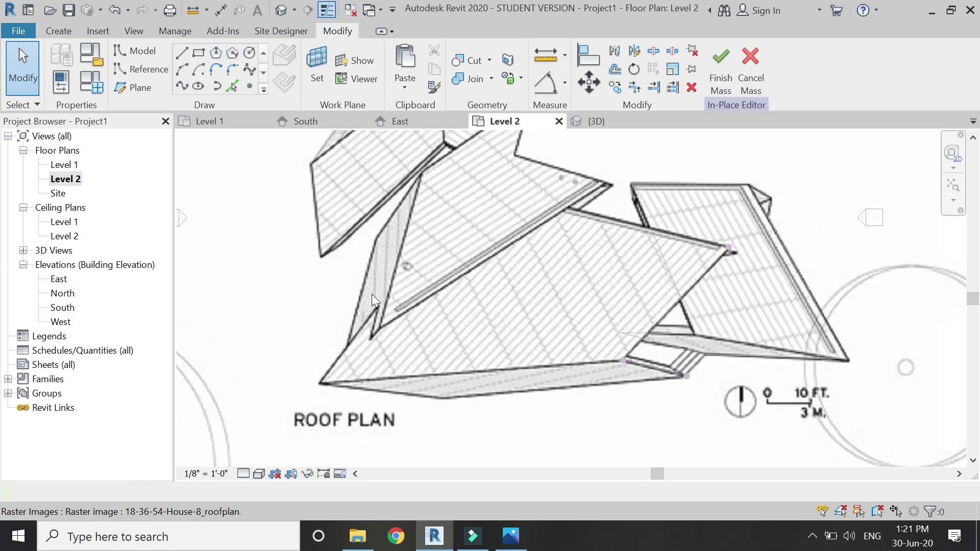
key(r)
key(p)
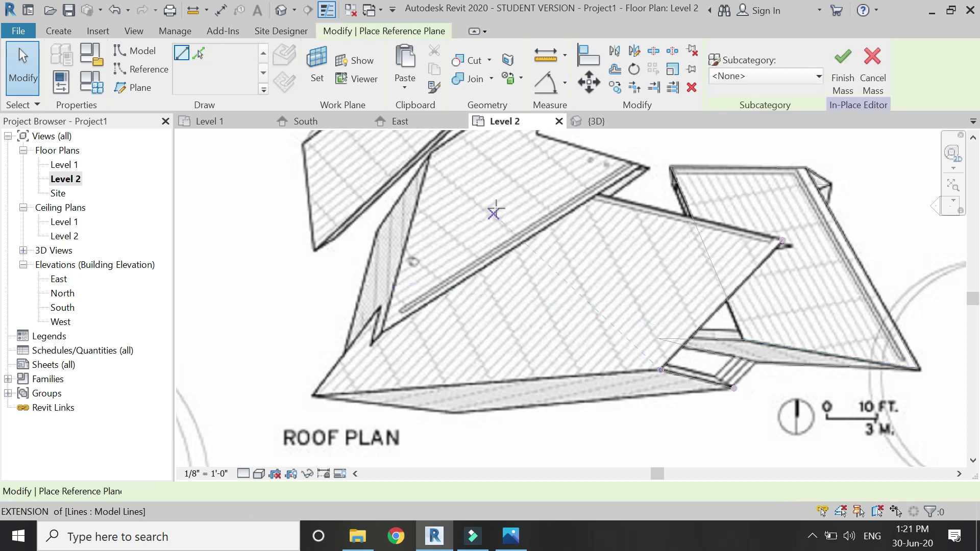
click(490, 166)
click(452, 412)
key(Escape)
key(Escape)
Name the reference plane crossing the middle wing 1
click(473, 256)
click(477, 206)
text(1)
key(Return)
key(Escape)
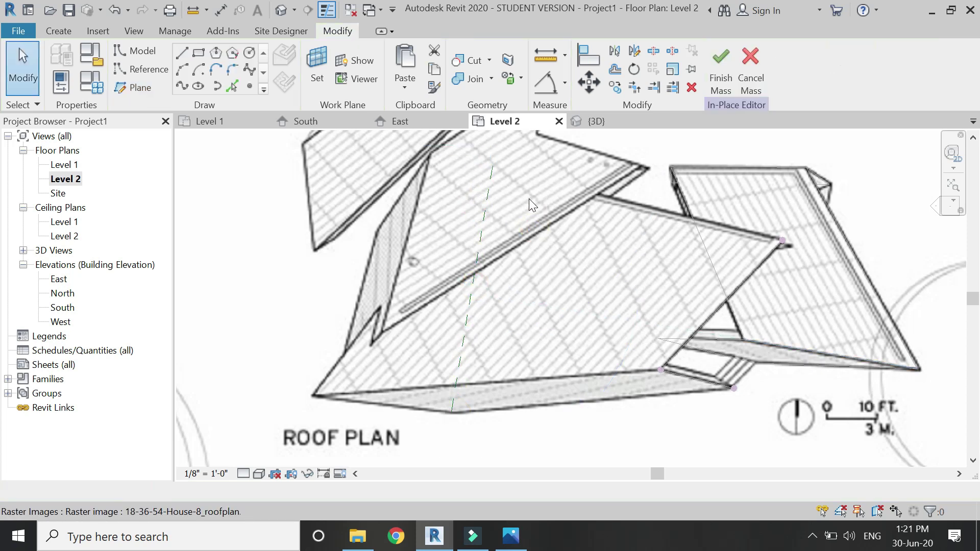
Check the new profile in 3D, and set the crossing Reference Plane : 1 as the work plane in the East elevation
click(600, 124)
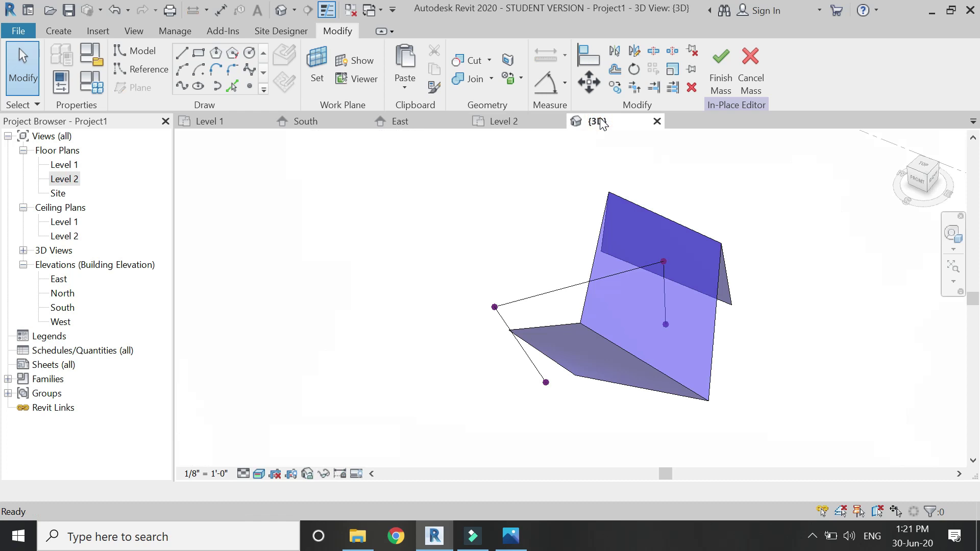
click(428, 122)
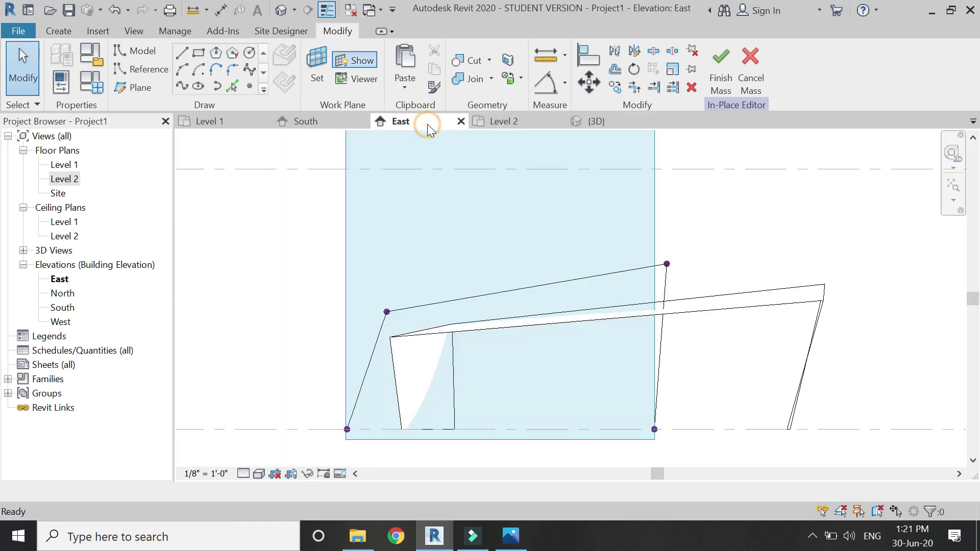
click(312, 92)
click(714, 249)
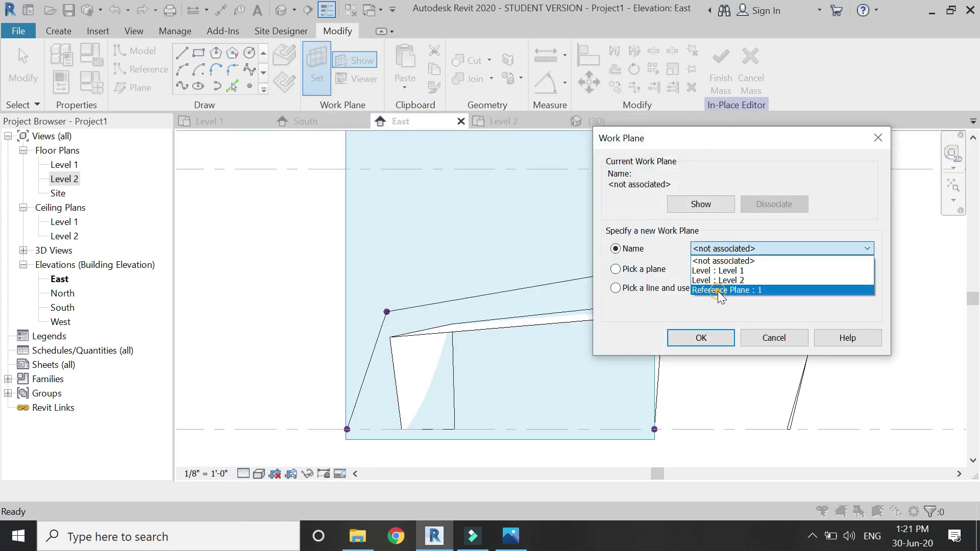
click(717, 290)
click(714, 336)
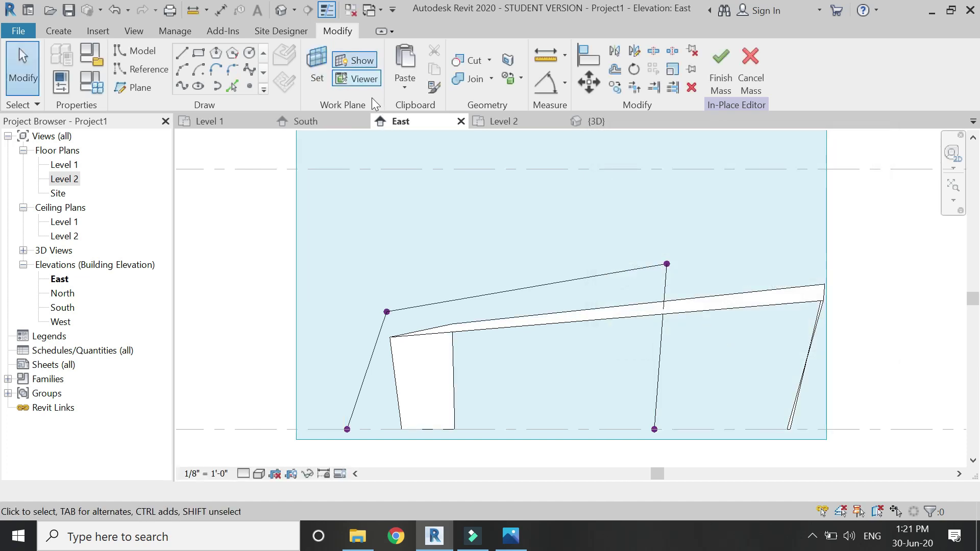
Draw an open three-line profile on the work plane in the East elevation: southern wall, rising roof line and northern wall, both walls ending on Level 1
click(183, 53)
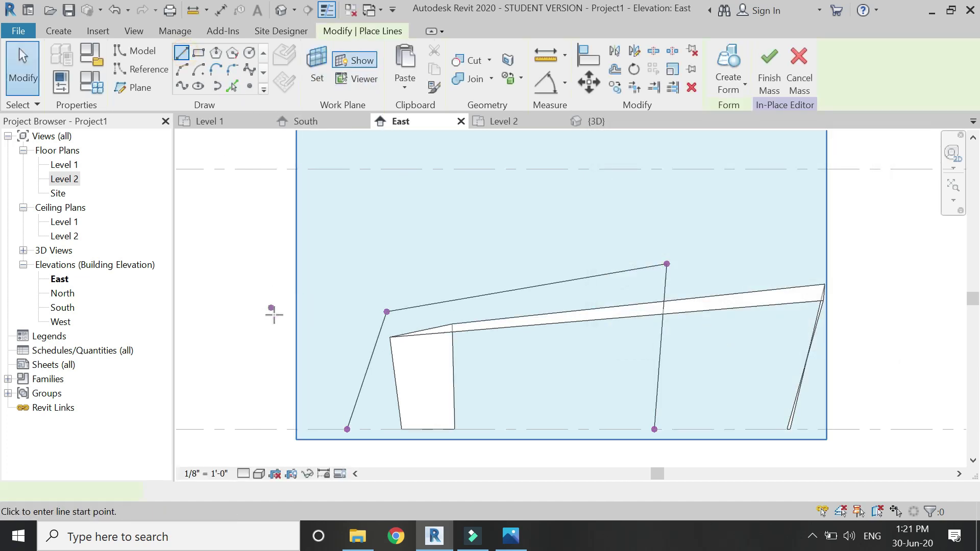
click(296, 429)
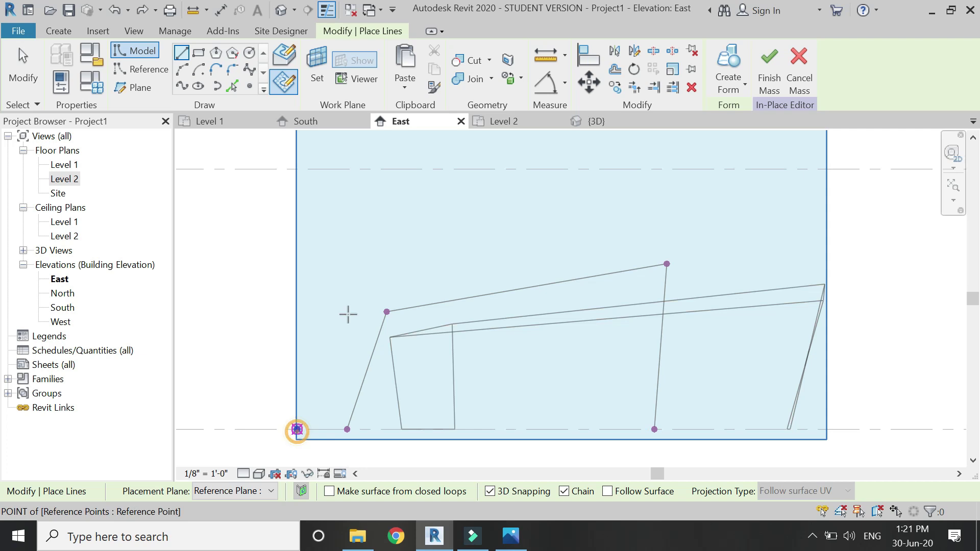
click(306, 295)
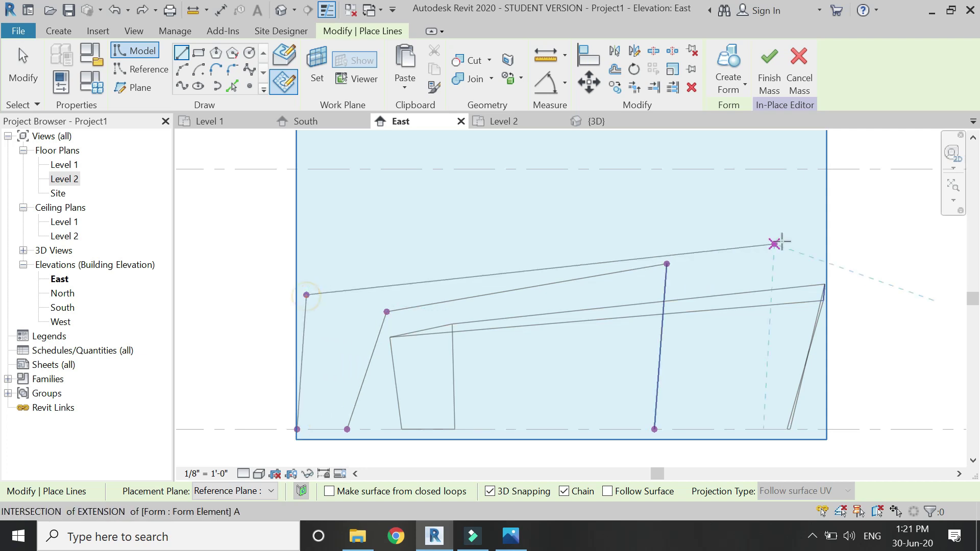
click(822, 241)
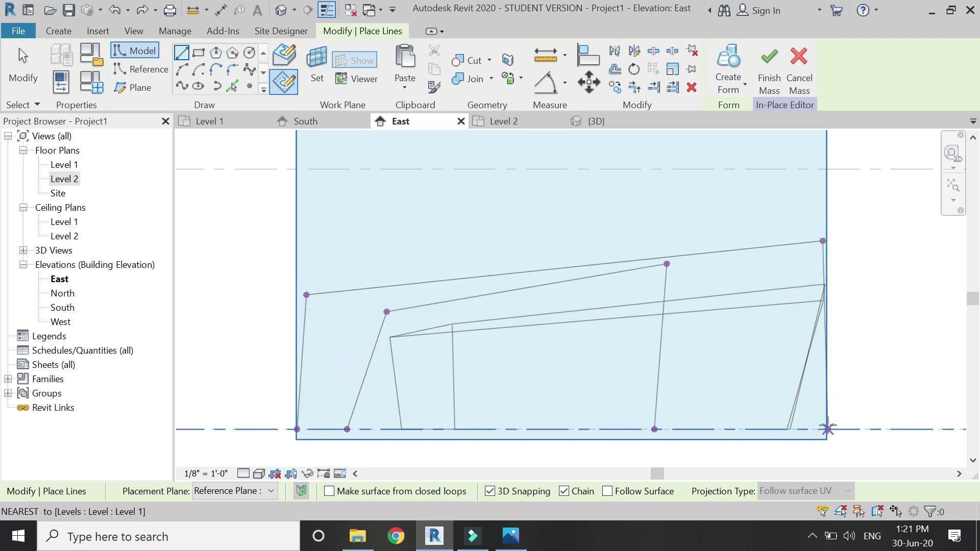
click(827, 429)
key(Escape)
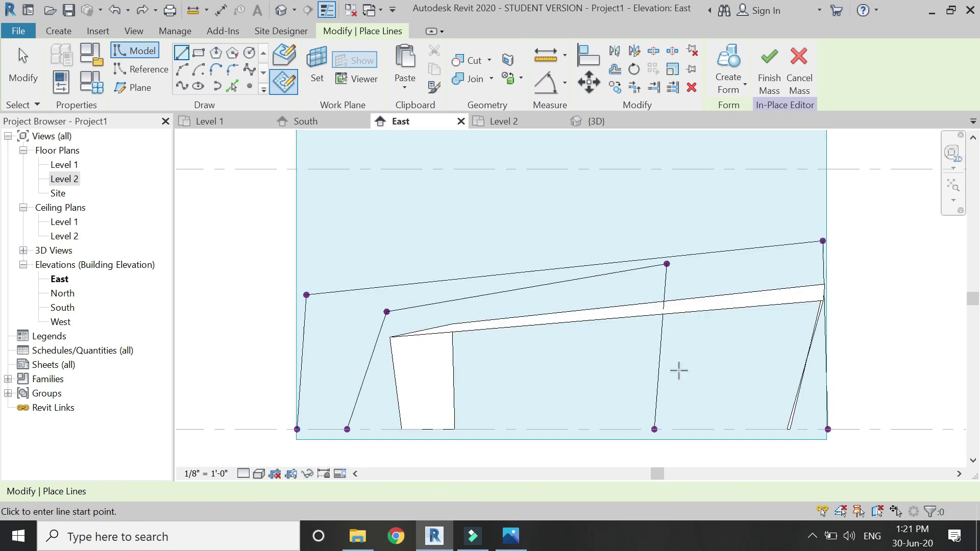
key(Escape)
Move the new profile's lower roof point to the middle wing's southwestern roof corner in the Level 2 plan
click(307, 295)
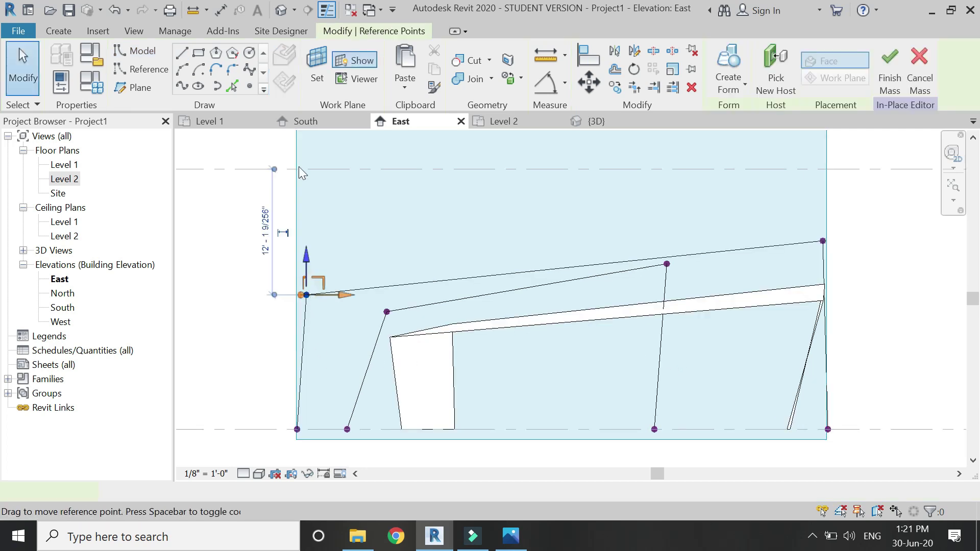
click(506, 125)
drag(489, 406, 319, 390)
scroll(309, 403, up, 5)
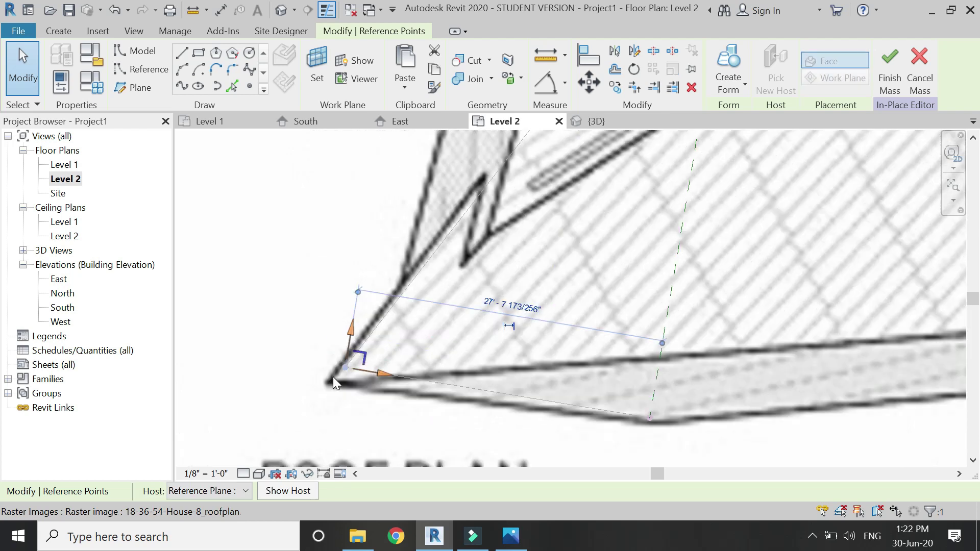
drag(379, 378, 345, 381)
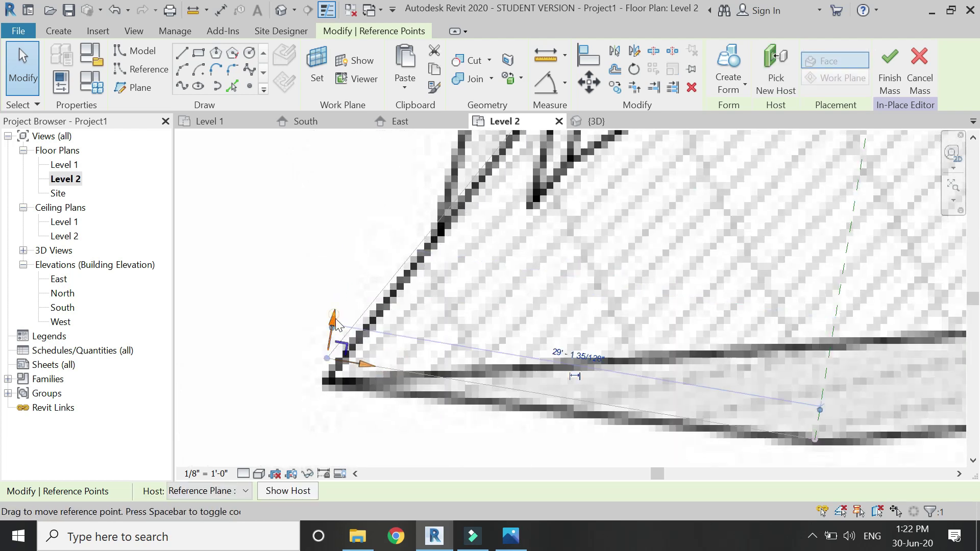
scroll(345, 376, down, 5)
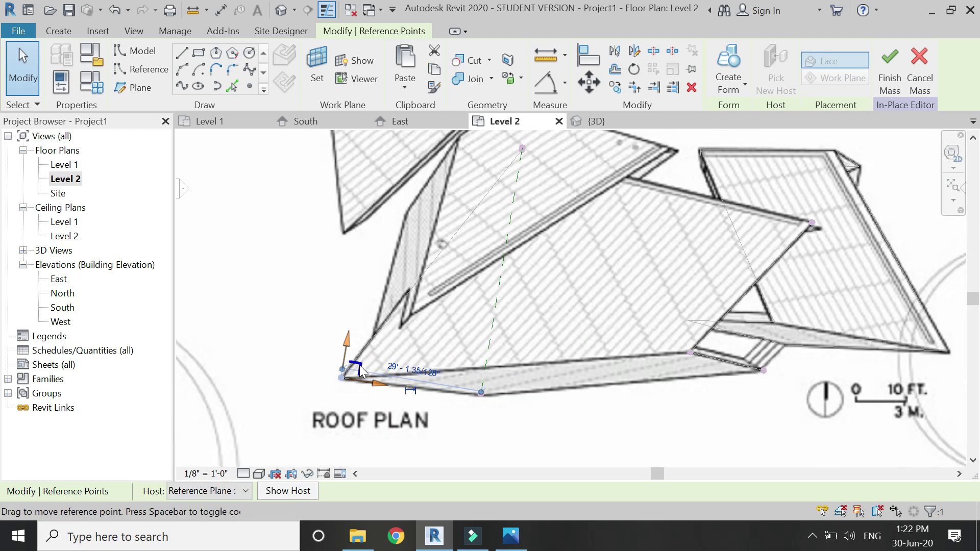
scroll(459, 222, up, 1)
key(Escape)
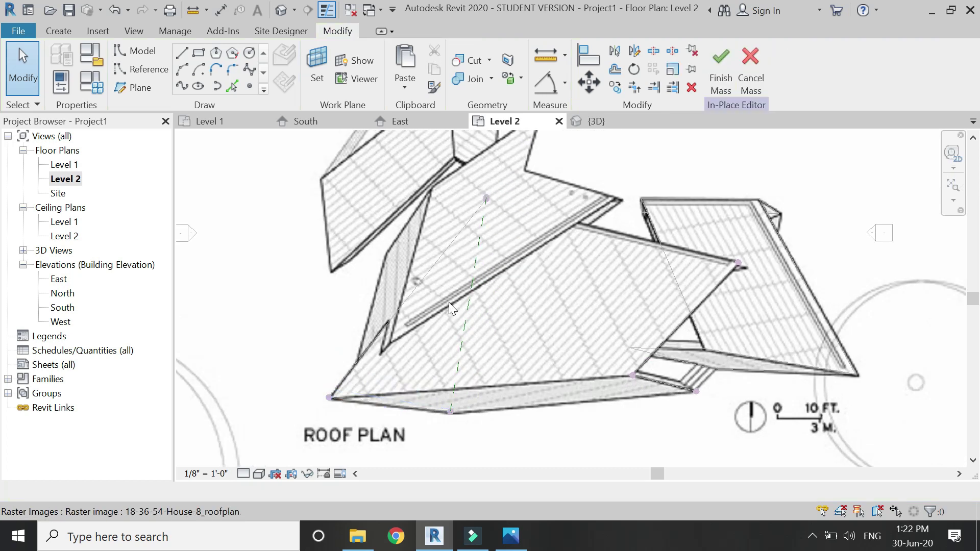
Create a form between the middle wing's western and eastern profiles in 3D and inspect it from another angle
click(592, 122)
scroll(508, 251, down, 3)
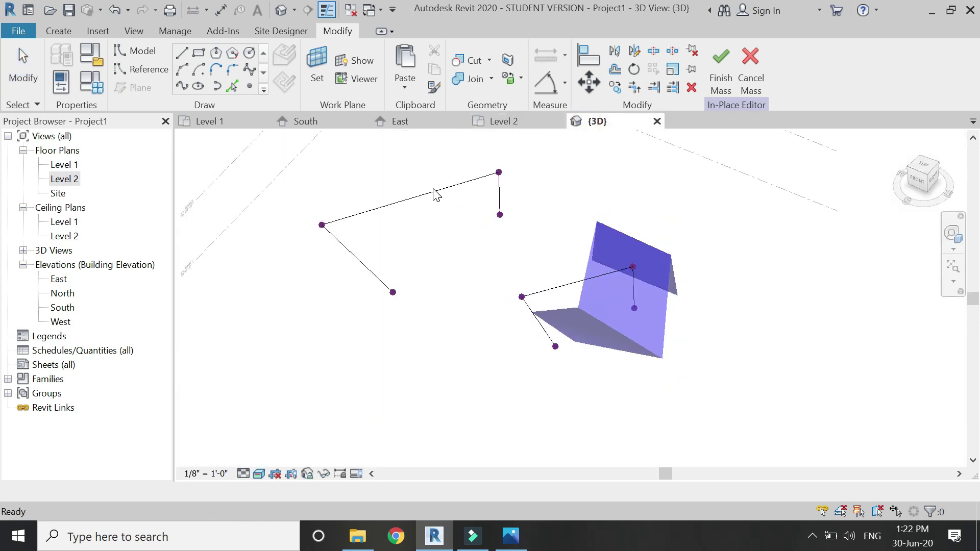
click(559, 283)
key(Tab)
click(560, 284)
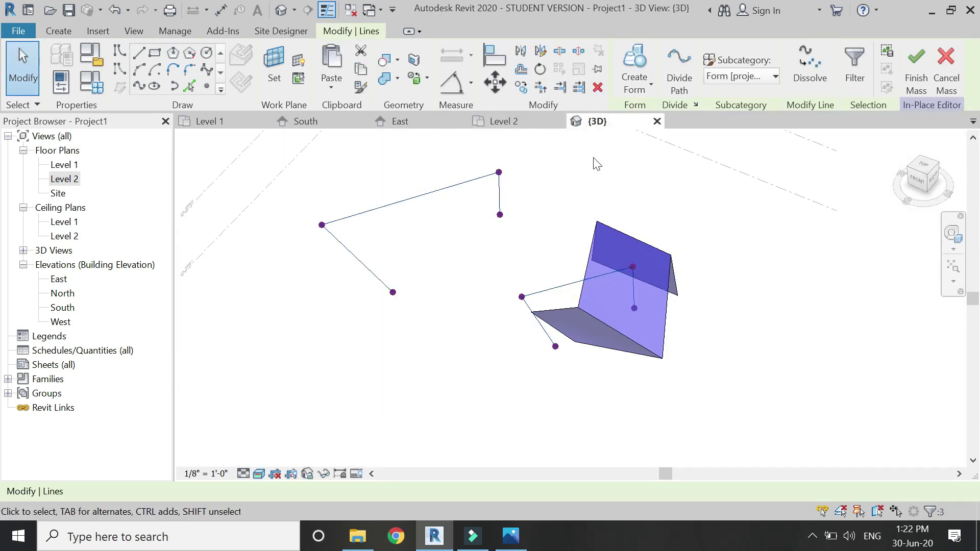
click(636, 69)
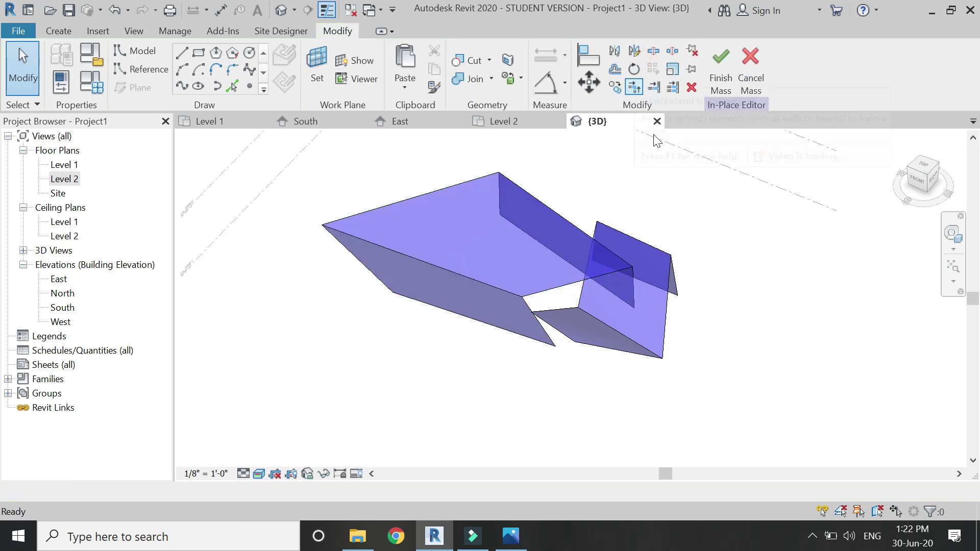
click(950, 232)
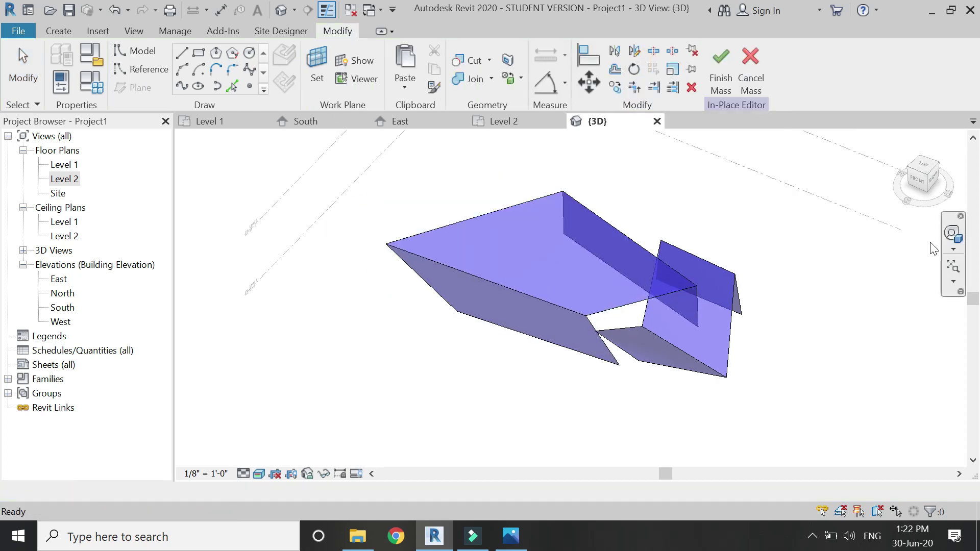
drag(572, 331, 571, 357)
shift+middle_drag(572, 357, 564, 339)
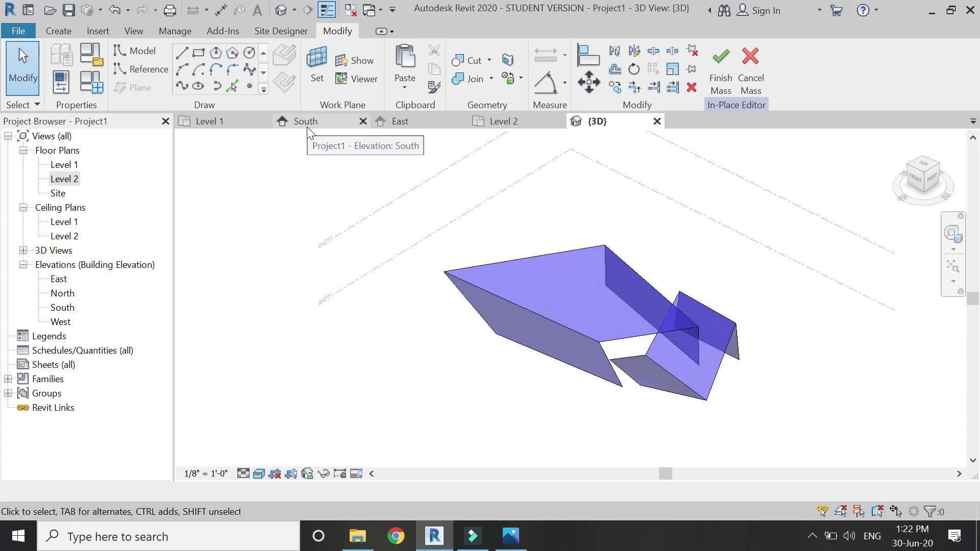
Delete the reference plane crossing the middle wing from the Level 2 plan
click(504, 122)
click(467, 336)
key(Delete)
Draw a reference plane in Level 2 along the middle wing's northwestern side, from its northern roof corner to its western edge
key(p)
scroll(611, 211, up, 1)
click(584, 246)
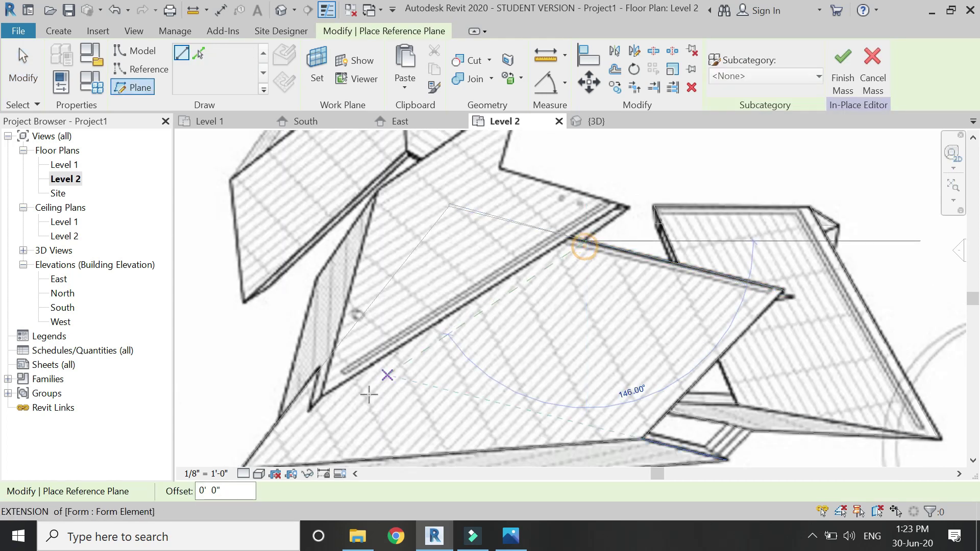
click(276, 441)
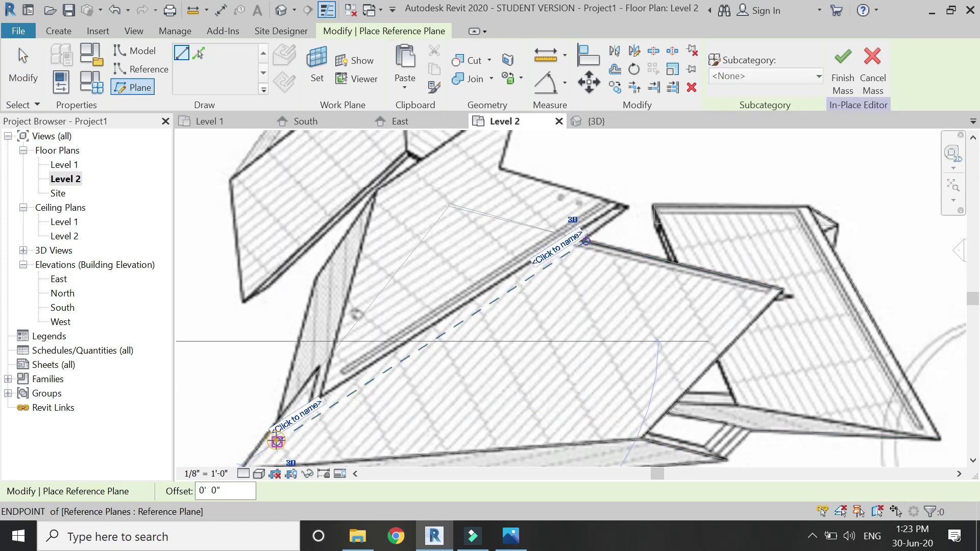
key(Escape)
key(Escape)
Name the diagonal reference plane between the middle wing and the roof north of it 1
click(521, 284)
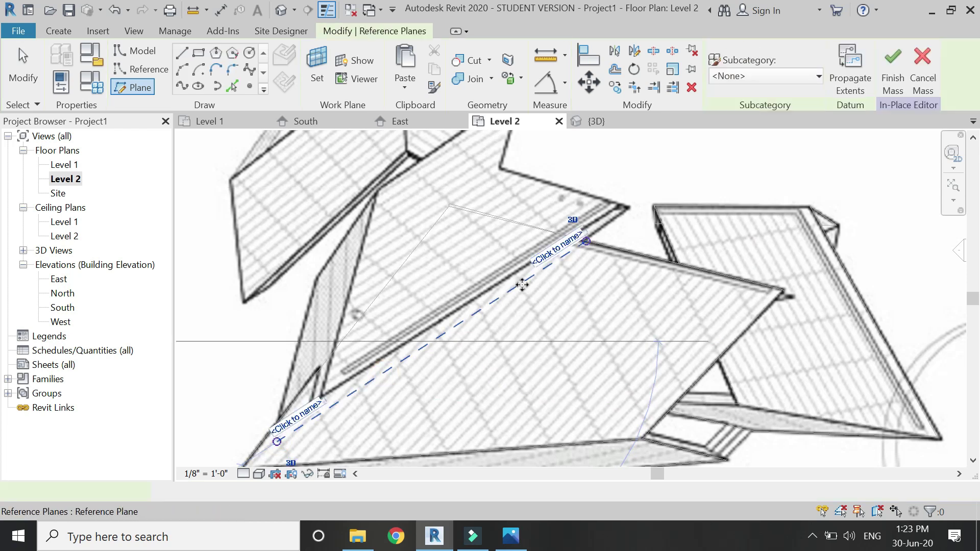
click(545, 256)
text(1)
click(624, 183)
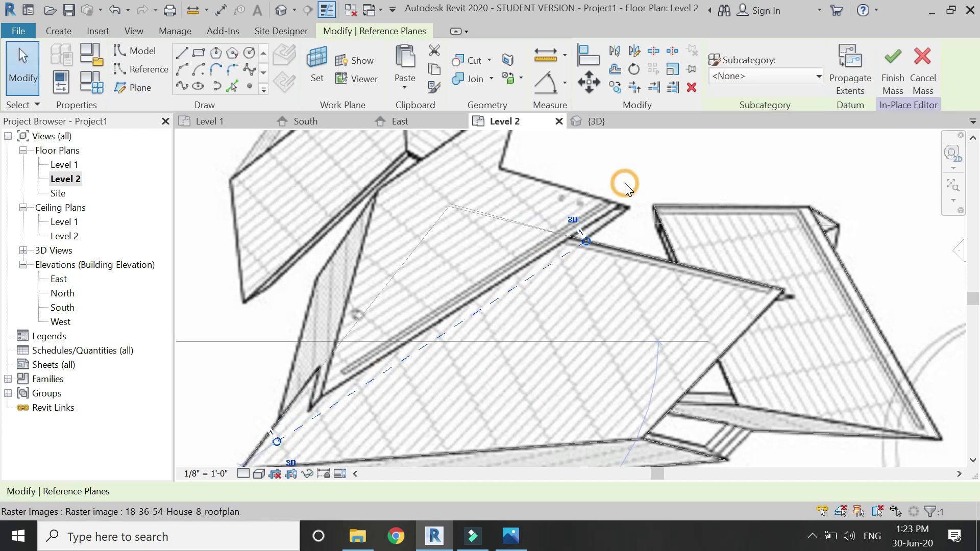
key(Escape)
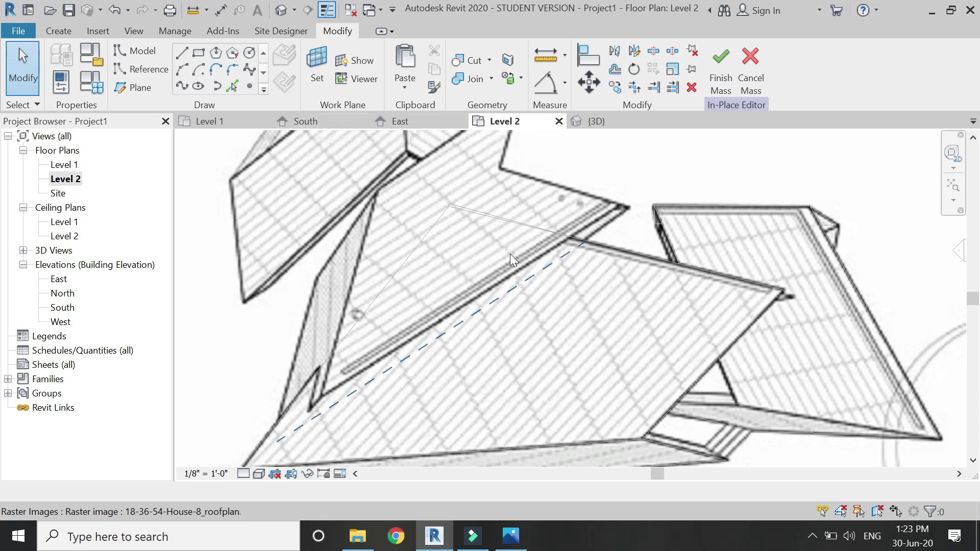
Display the South elevation as Wireframe and set Reference Plane : 1 as its work plane
click(338, 122)
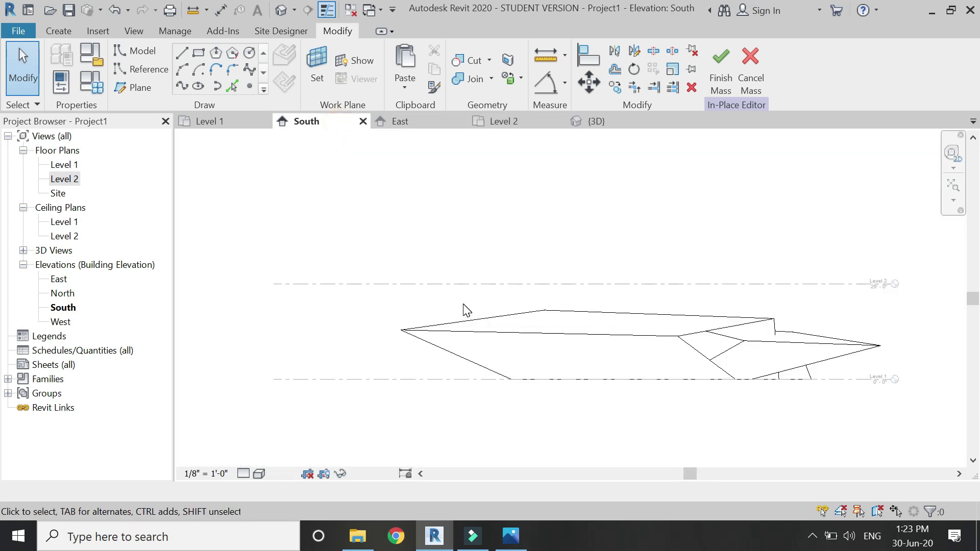
click(260, 473)
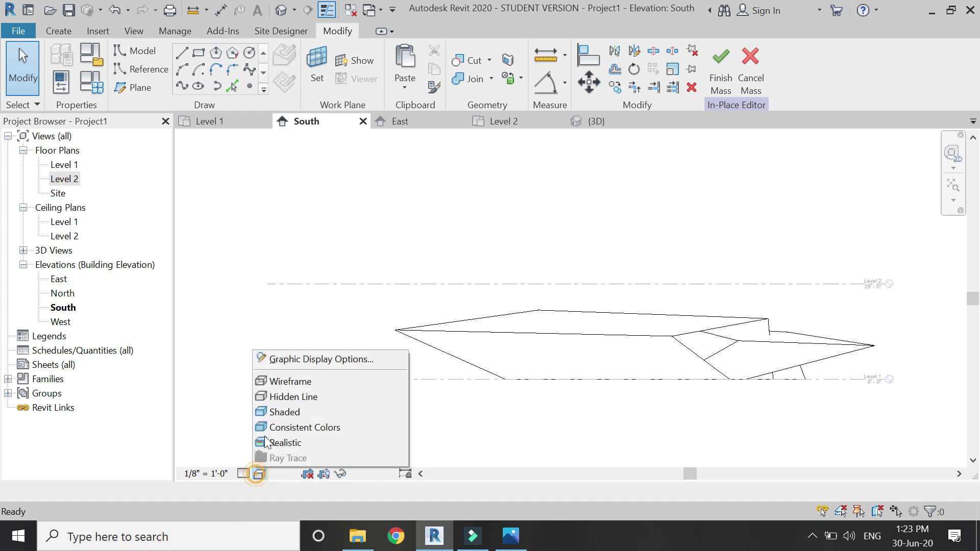
click(274, 378)
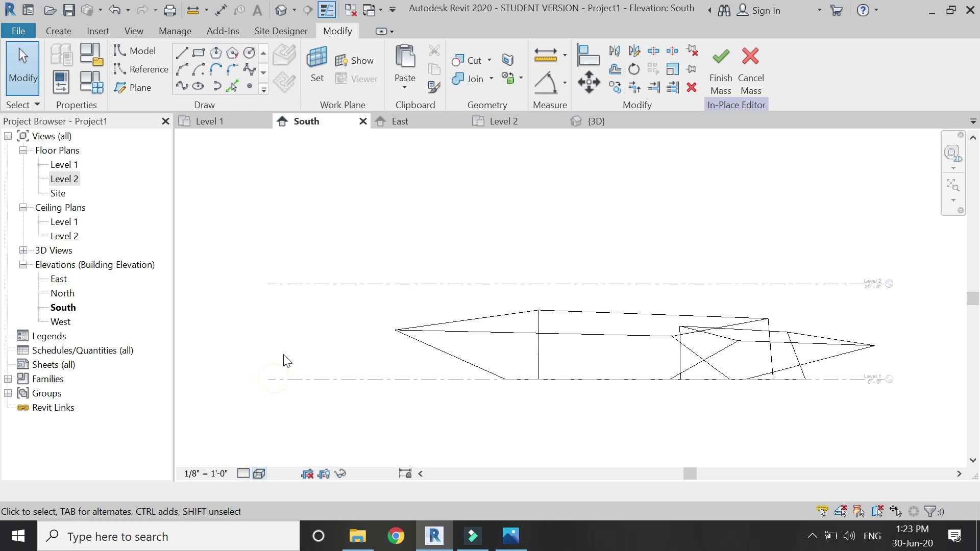
click(312, 69)
click(730, 249)
click(725, 286)
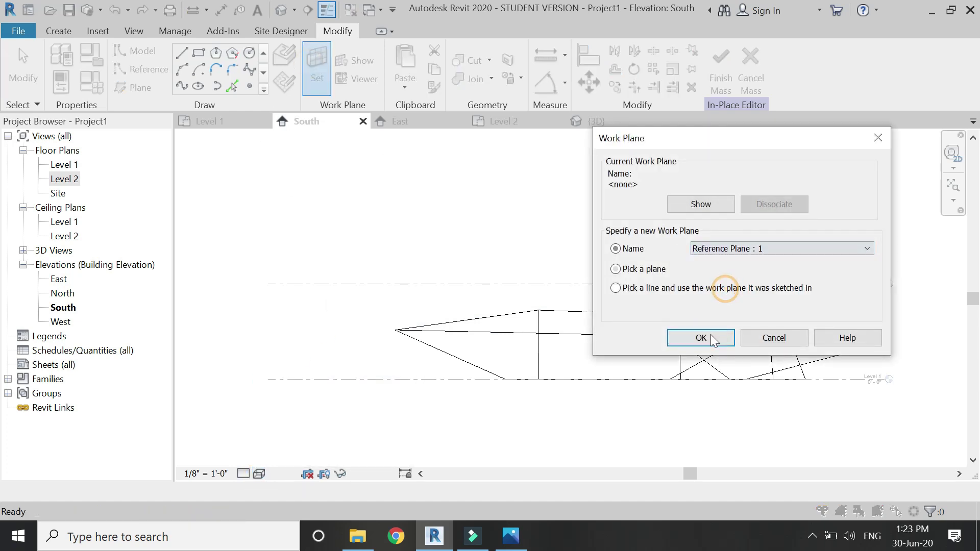
click(712, 338)
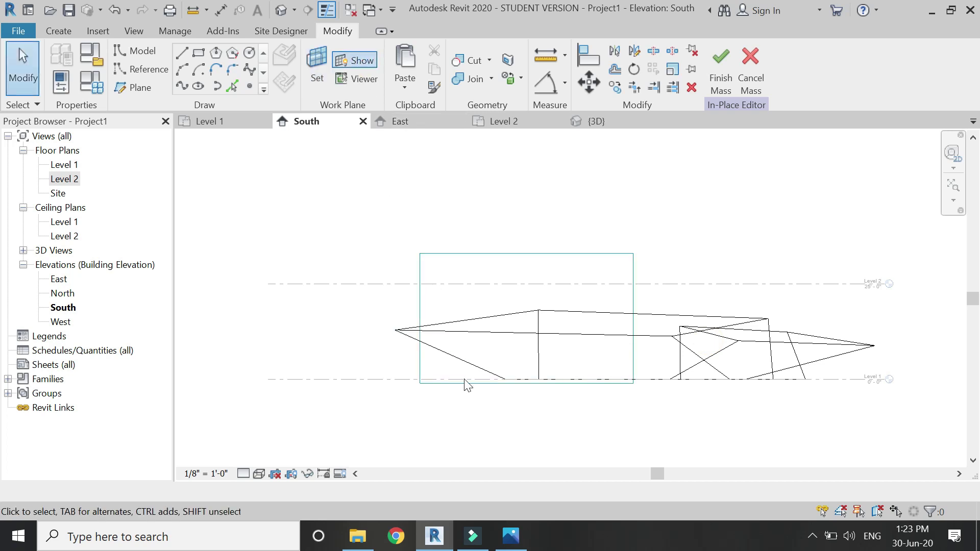
Draw an open three-line profile in the South elevation, with a roof line rising eastward and both walls ending on Level 1 at the work plane's edges
scroll(477, 327, up, 2)
click(182, 52)
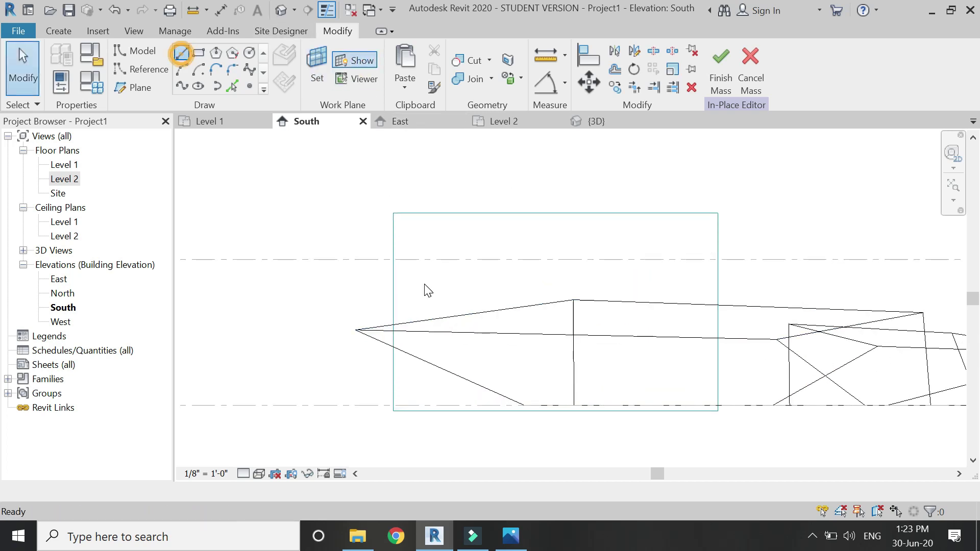
scroll(397, 392, up, 1)
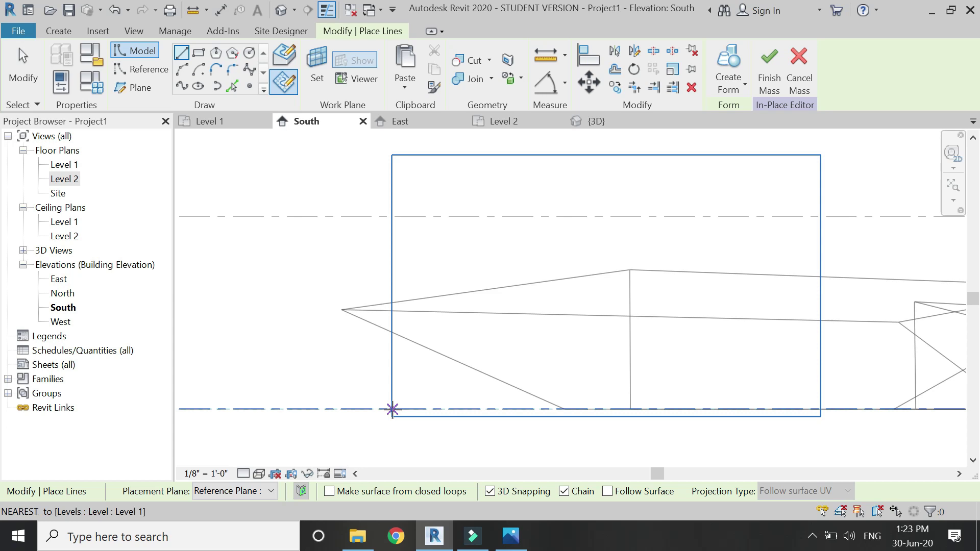
click(392, 409)
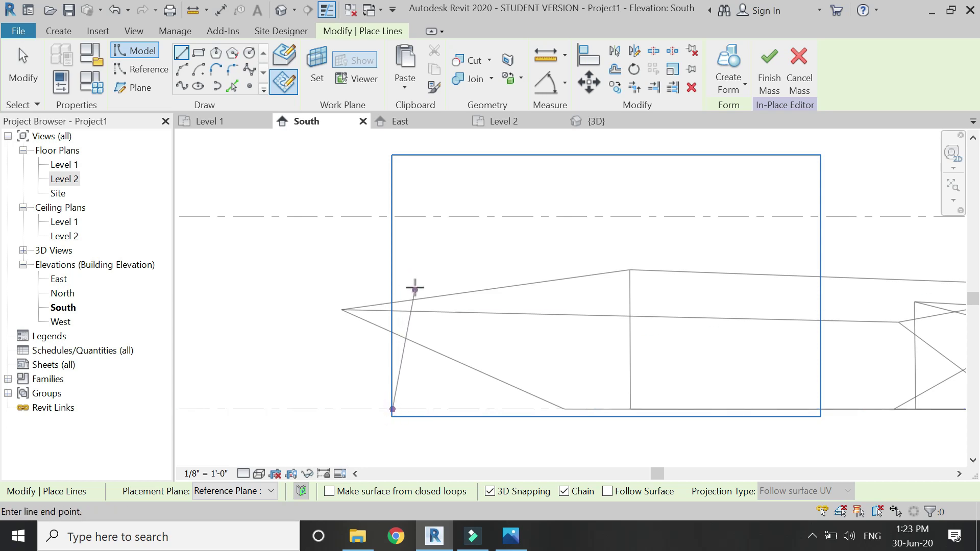
click(415, 287)
click(668, 255)
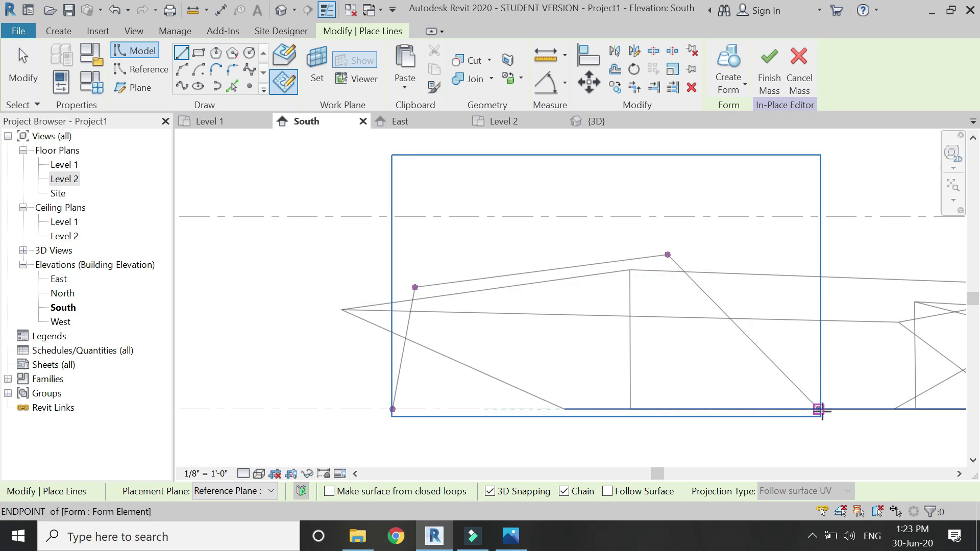
scroll(821, 410, up, 2)
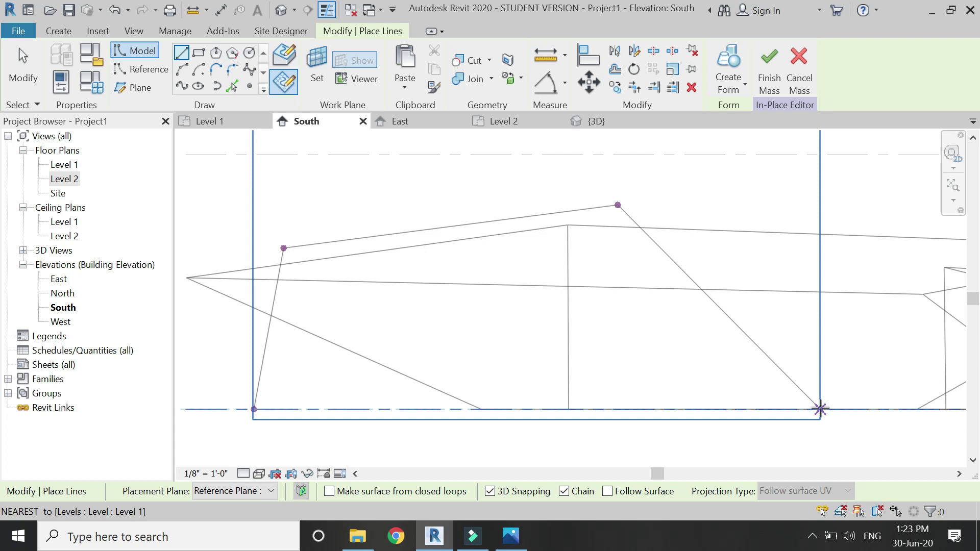
click(820, 409)
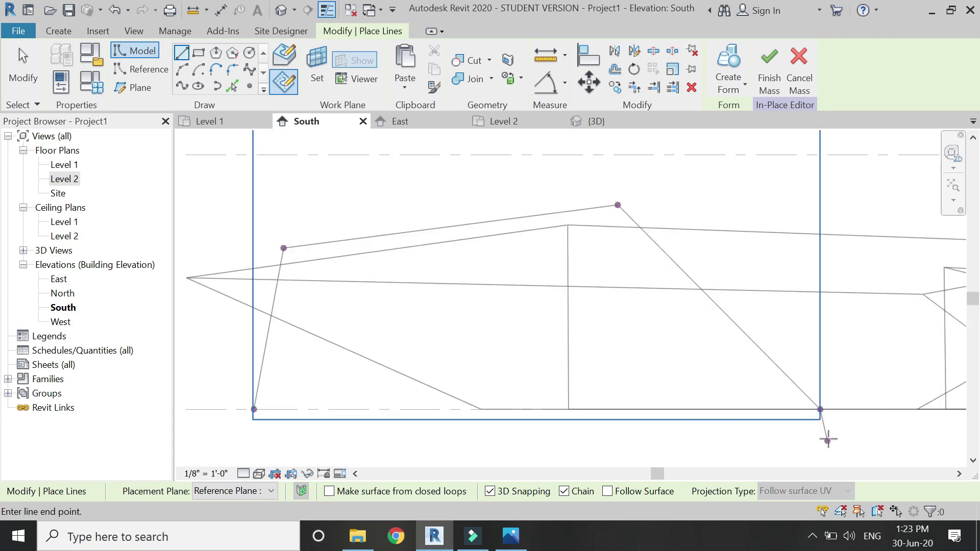
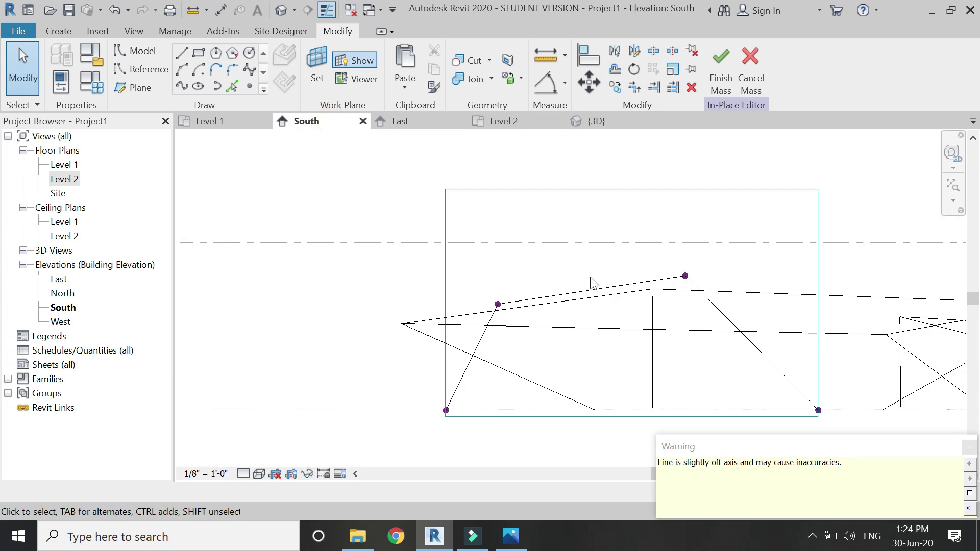
Move the profile's higher roof point to the northern wing's eastern roof corner in Level 2, and check the profile in the South elevation
click(685, 276)
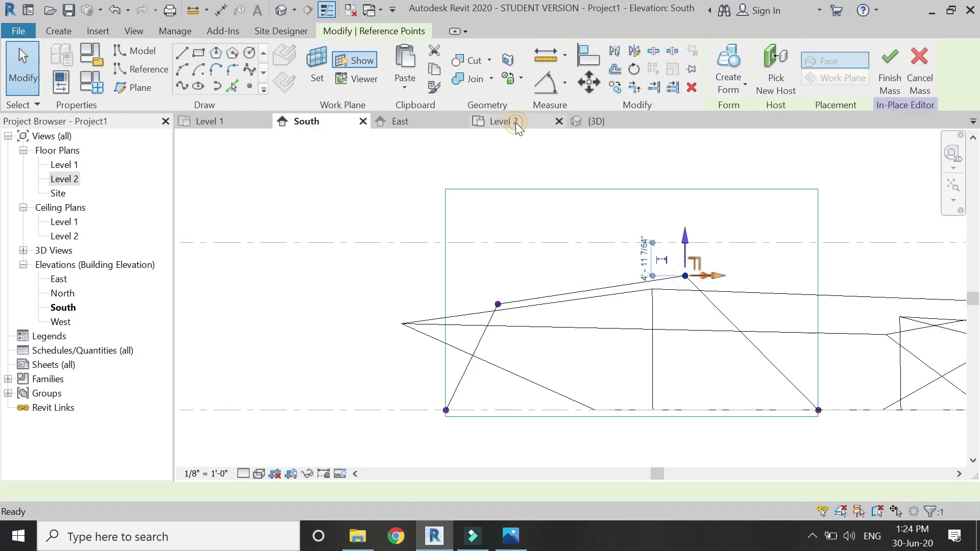
click(515, 123)
drag(572, 246, 664, 181)
scroll(664, 209, up, 3)
key(Escape)
scroll(663, 217, down, 3)
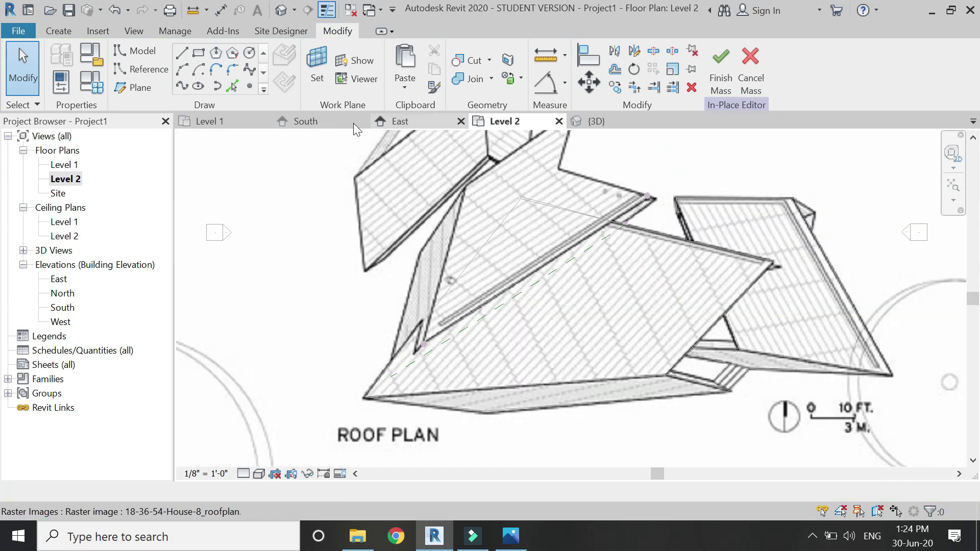
click(330, 119)
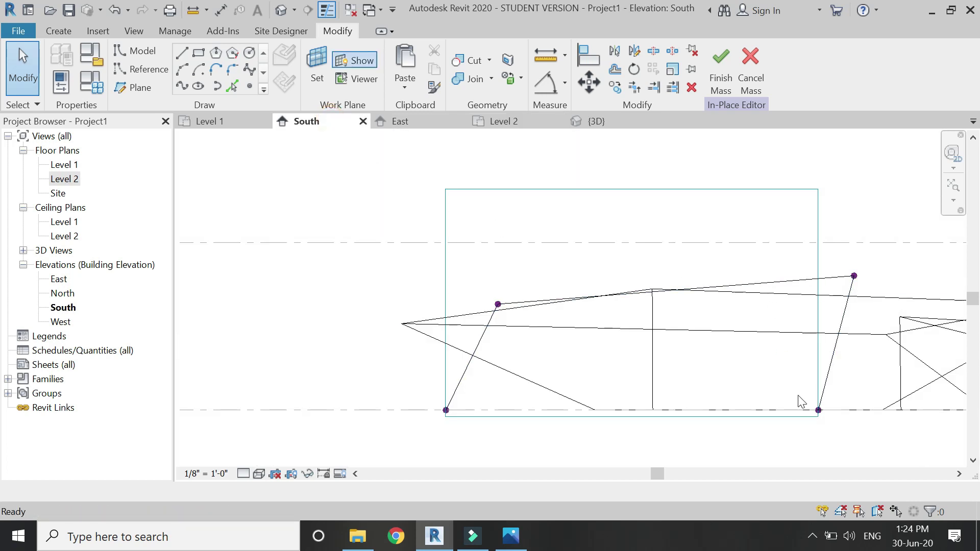
Move the profile's eastern wall base point to just below the northern wing's eastern roof corner in Level 2
click(817, 409)
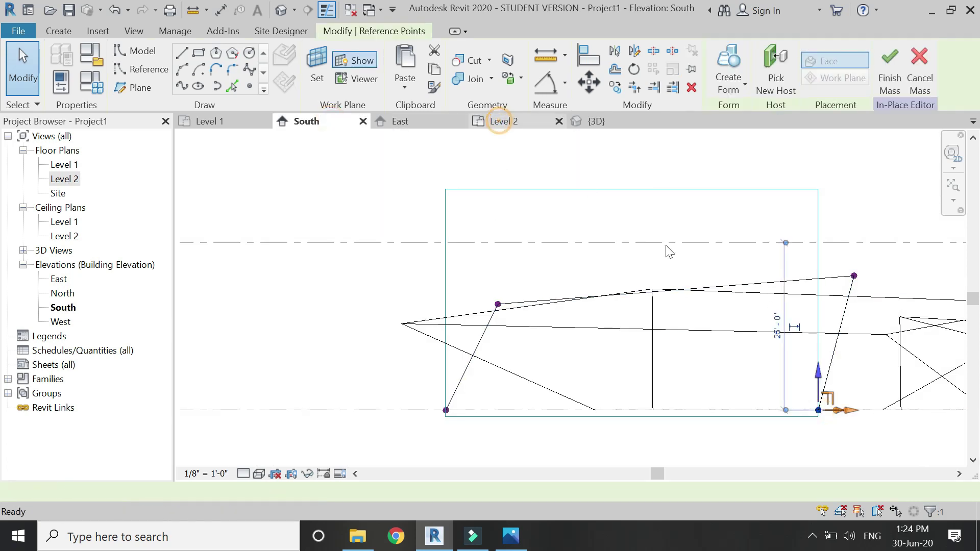
drag(642, 227, 674, 194)
key(Escape)
scroll(681, 205, down, 2)
key(Escape)
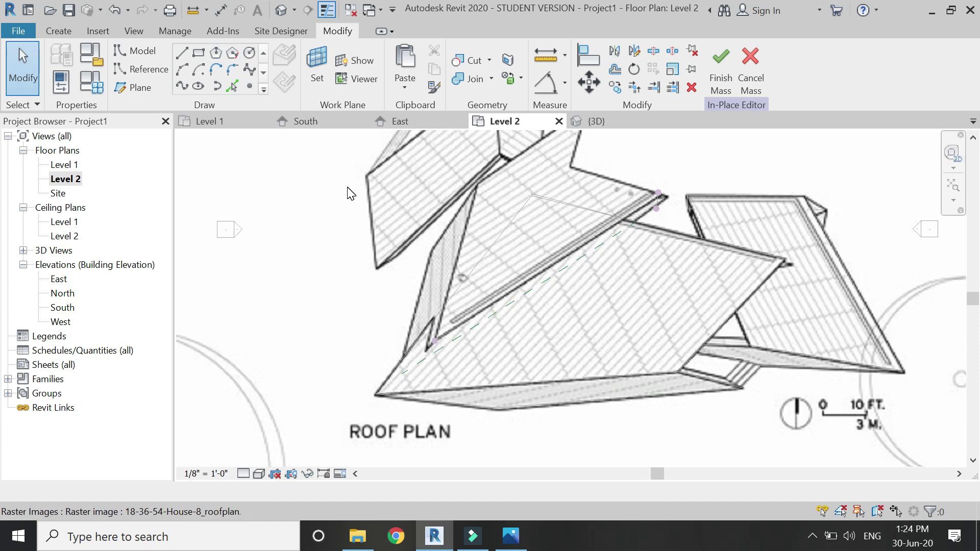
Display Level 2 as Wireframe and delete Reference Plane : 1 between the middle and northern wings
click(259, 473)
click(291, 378)
scroll(377, 392, down, 1)
scroll(449, 265, up, 1)
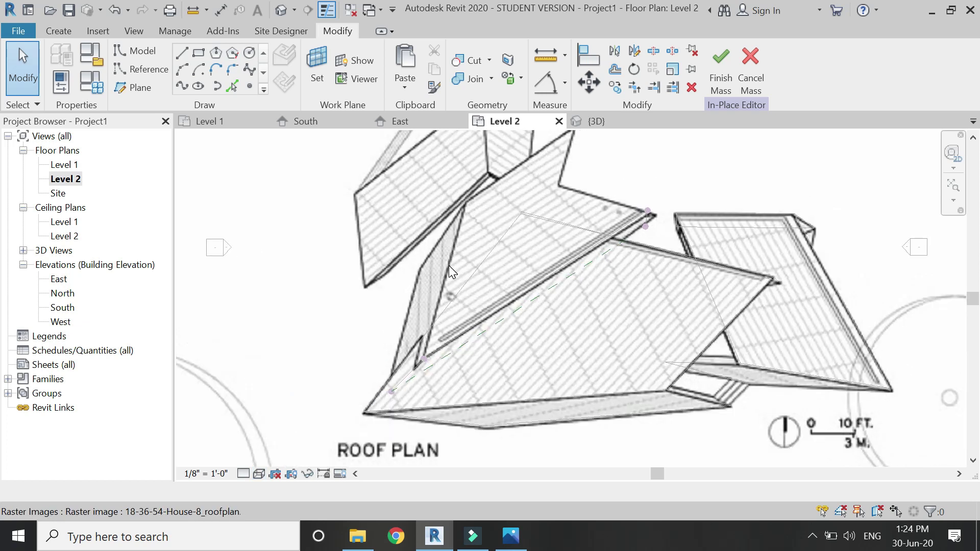
click(502, 319)
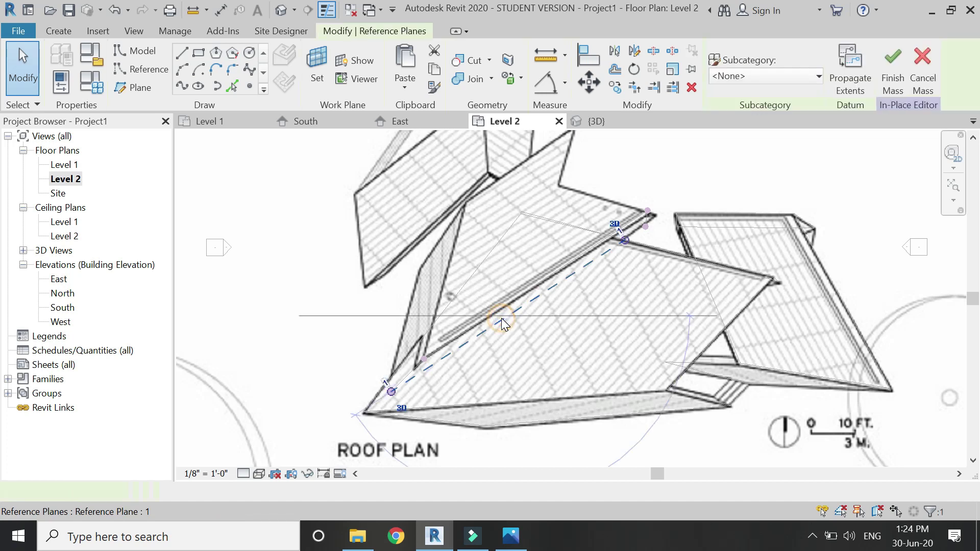
key(Delete)
Draw a diagonal reference plane across the northern wing in Level 2, from its inner notch corner to its western wall edge
key(r)
key(p)
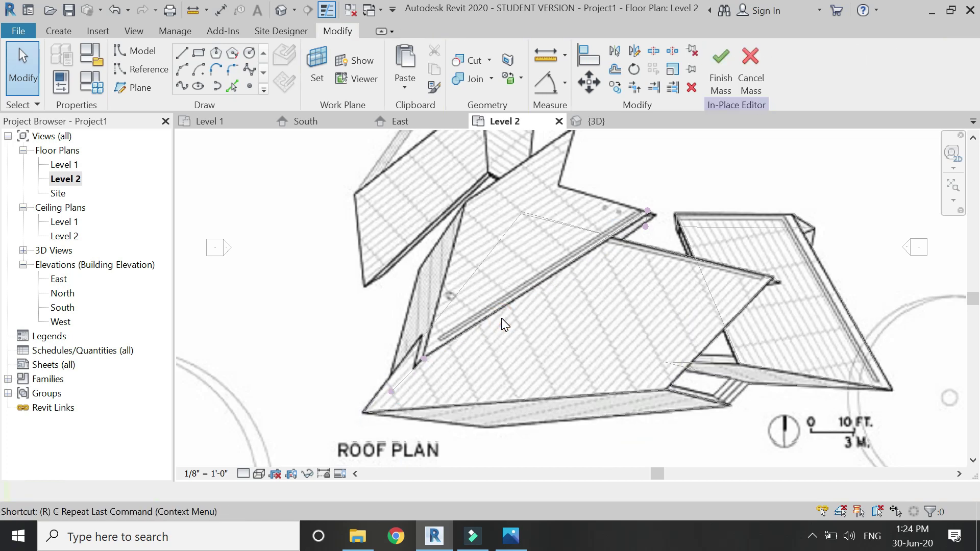
scroll(554, 190, up, 2)
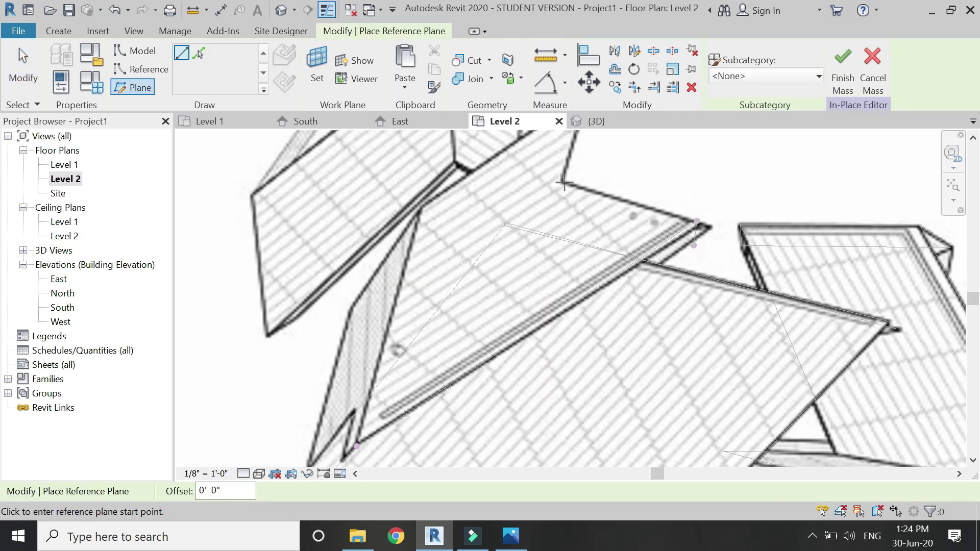
click(563, 182)
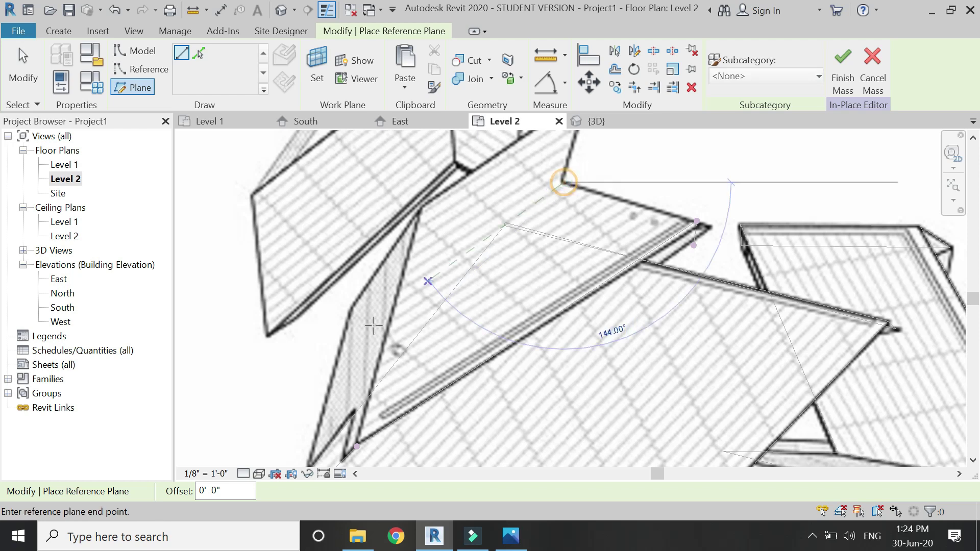
click(336, 359)
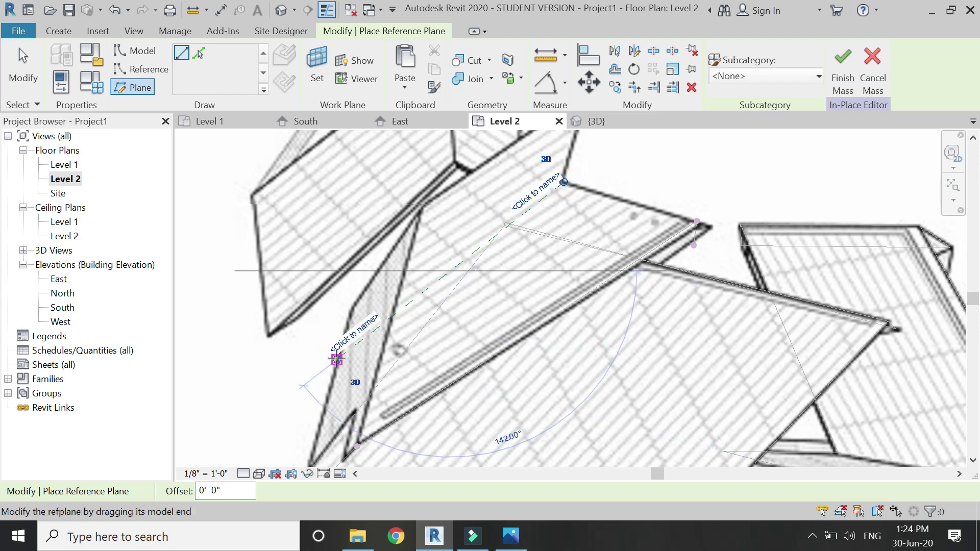
key(Escape)
Name the new diagonal reference plane across the northern wing 1
click(488, 247)
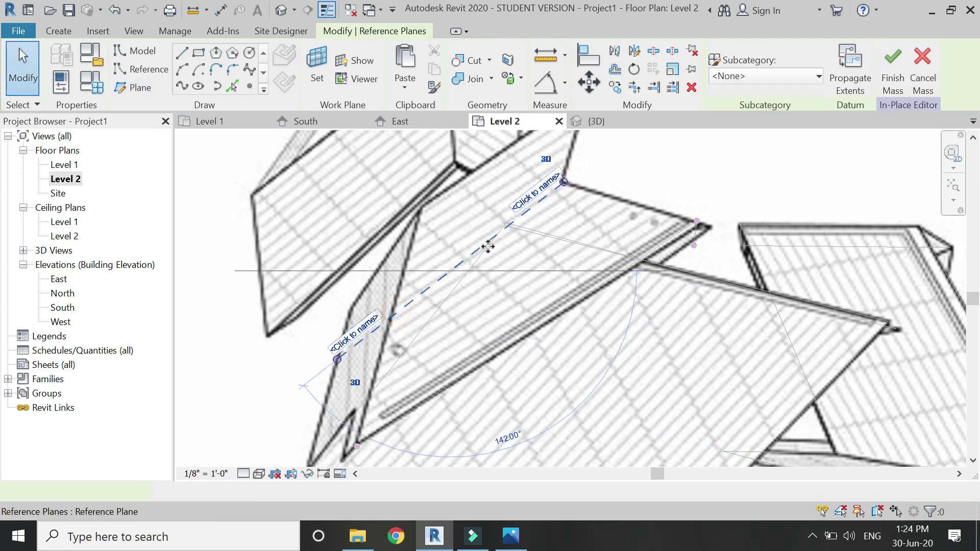
click(525, 203)
text(1)
key(Return)
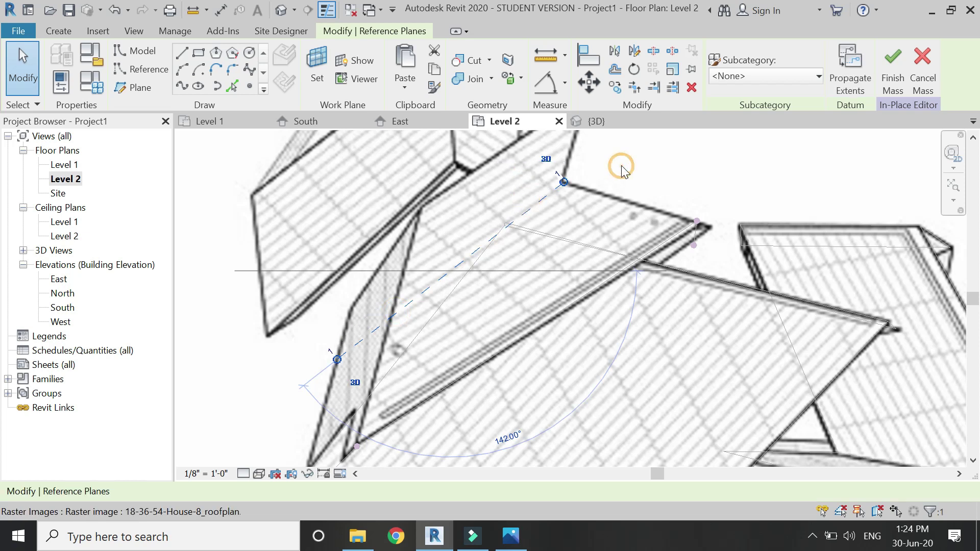
scroll(593, 201, down, 4)
key(Escape)
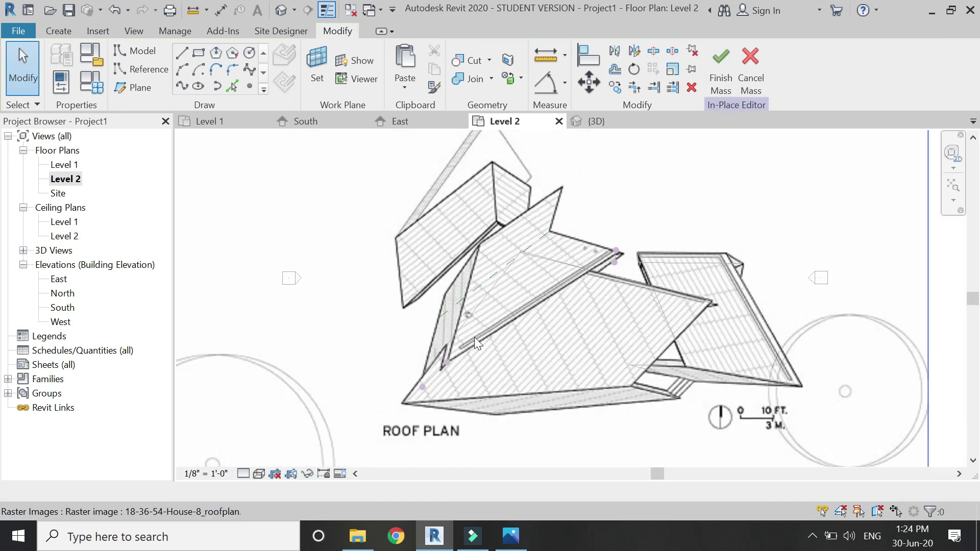
Set the South elevation's work plane to Reference Plane : 1 across the middle of the northern wing
scroll(482, 261, up, 3)
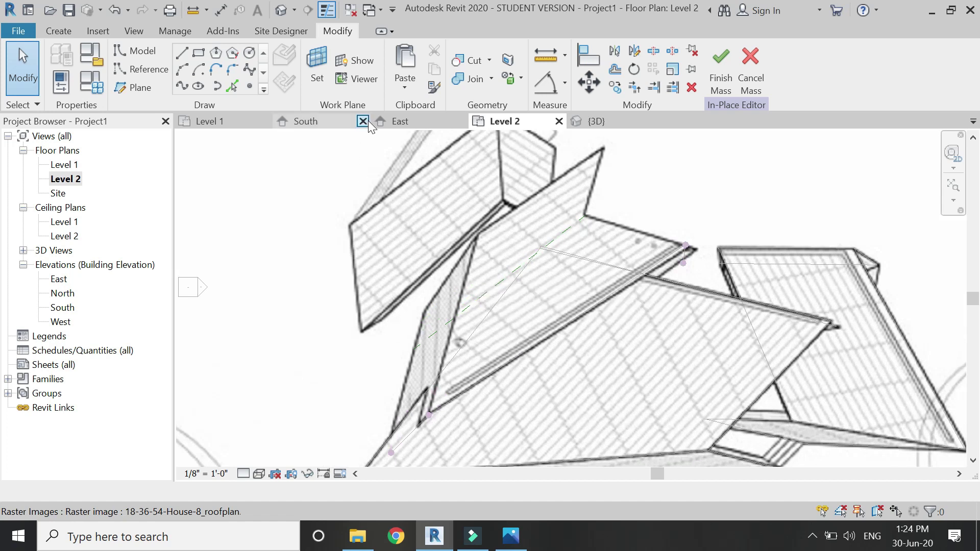
click(412, 120)
click(326, 120)
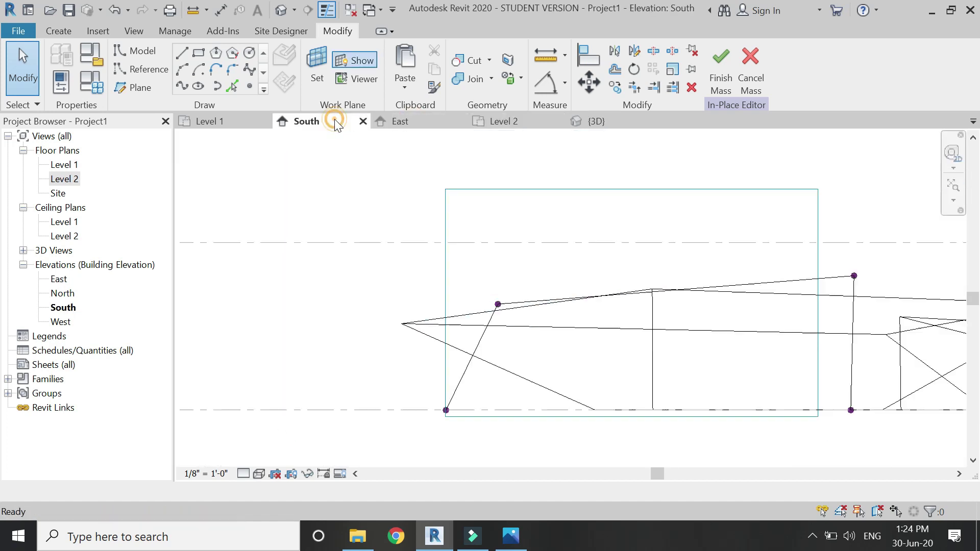
click(316, 67)
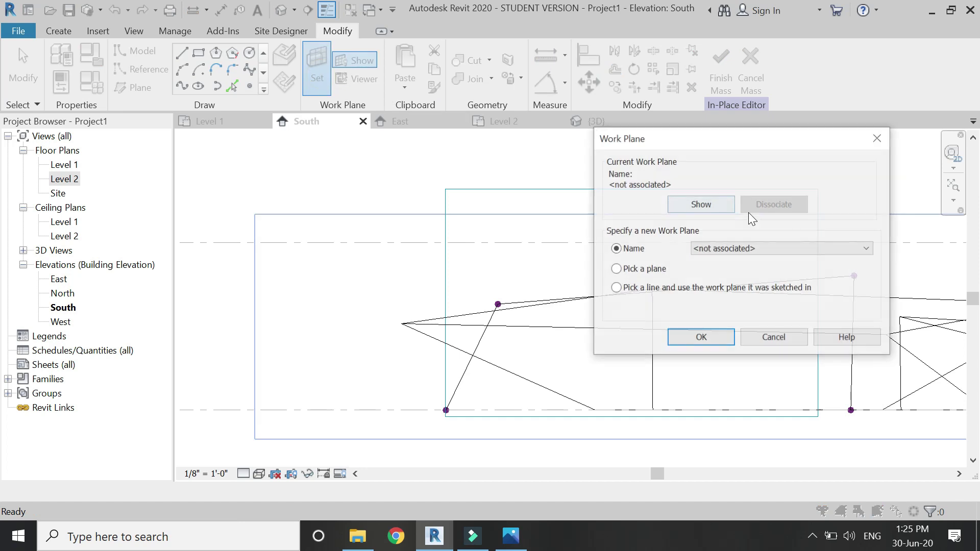
click(764, 256)
click(715, 291)
click(707, 337)
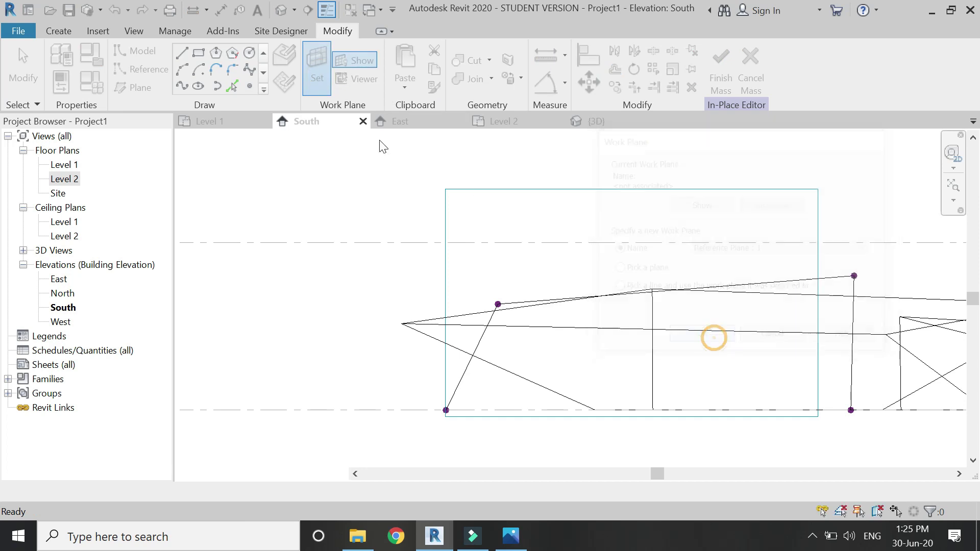
Draw a second open three-line profile in the South elevation, its roof rising eastward and its walls ending on Level 1 at the work plane's edges
click(182, 52)
click(478, 409)
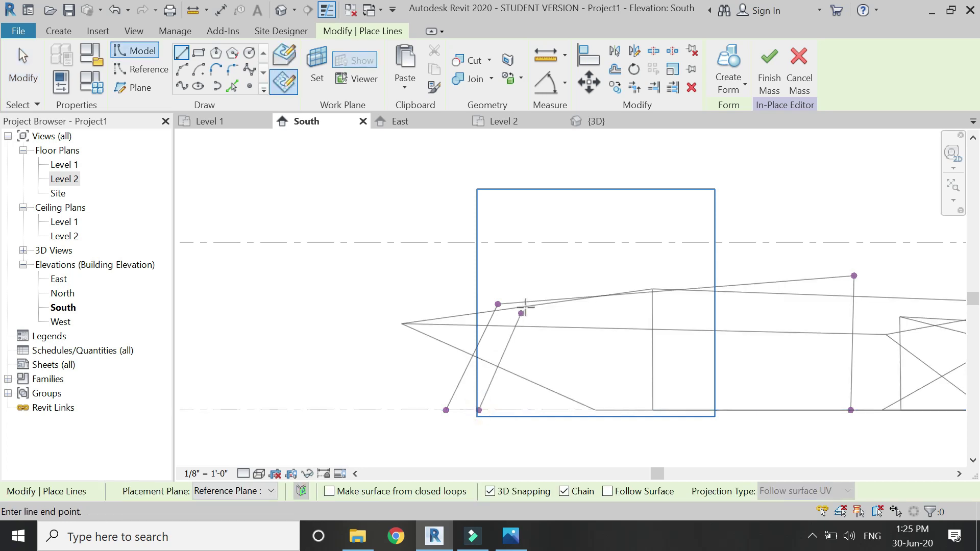
scroll(527, 302, up, 3)
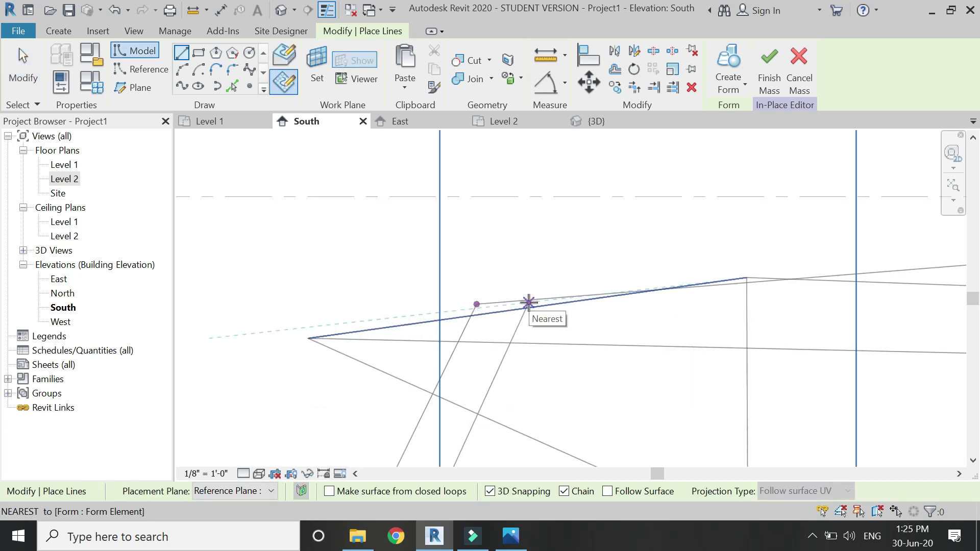
click(528, 302)
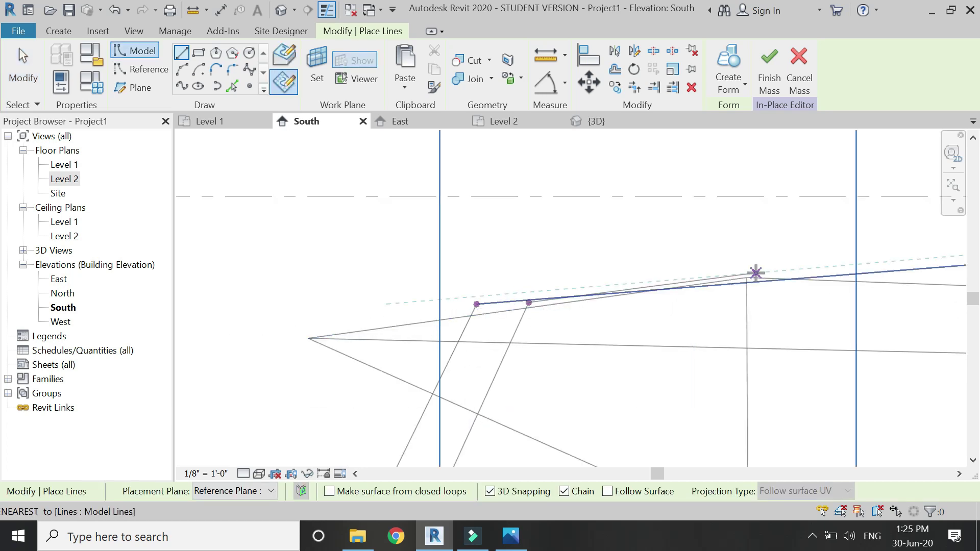
scroll(759, 272, down, 2)
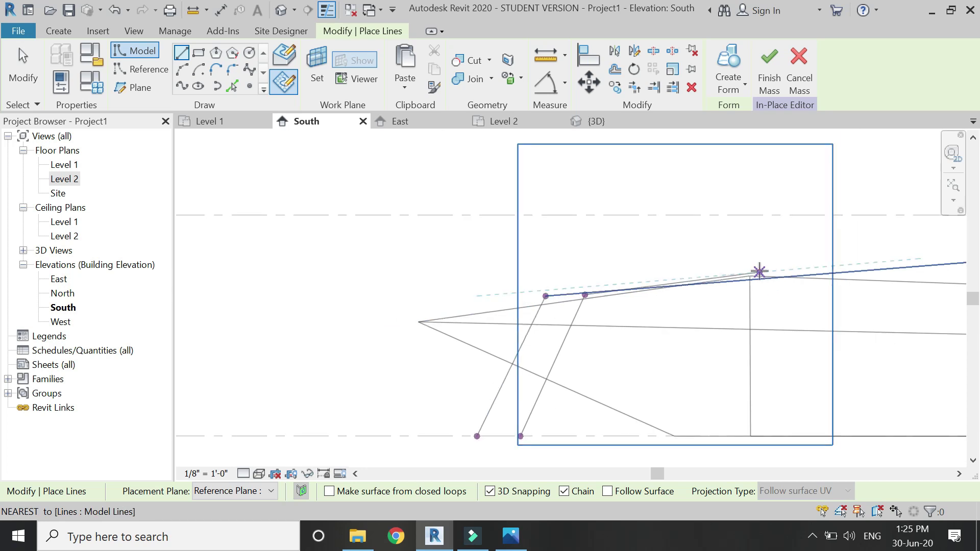
click(759, 271)
click(830, 436)
key(Escape)
key(Escape)
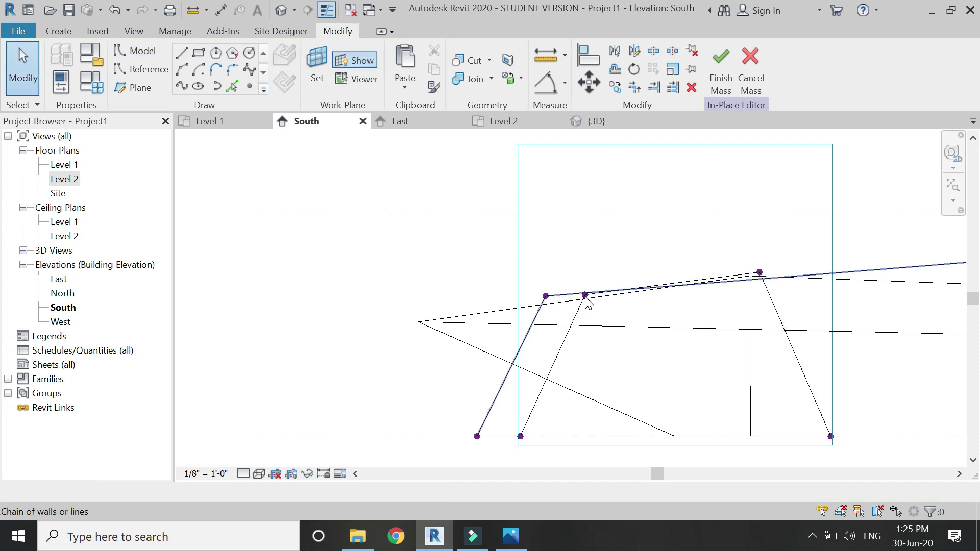
Move the second profile's lower roof point onto the northern wing's western roof edge in Level 2, and check the profile in the South elevation
scroll(586, 300, up, 3)
scroll(591, 302, up, 2)
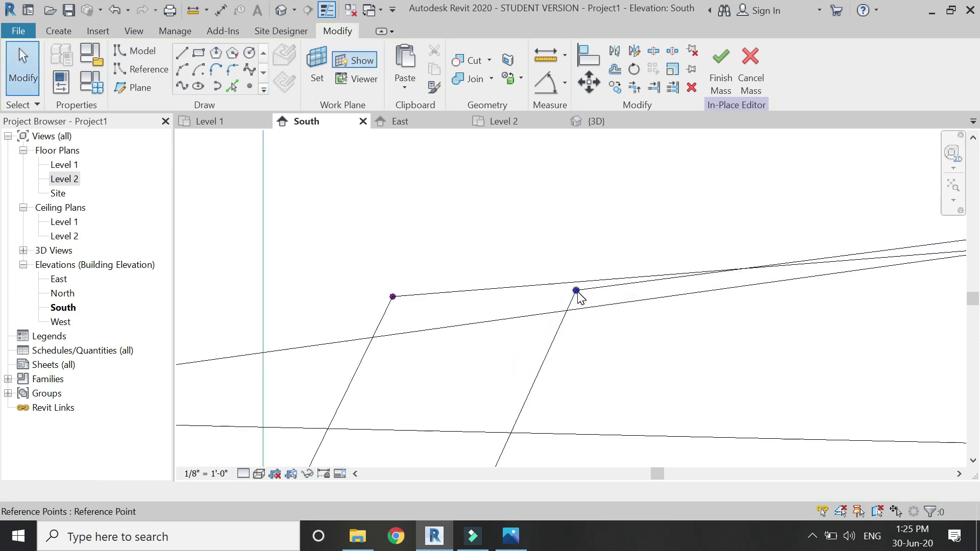
click(577, 291)
scroll(582, 296, down, 2)
click(490, 121)
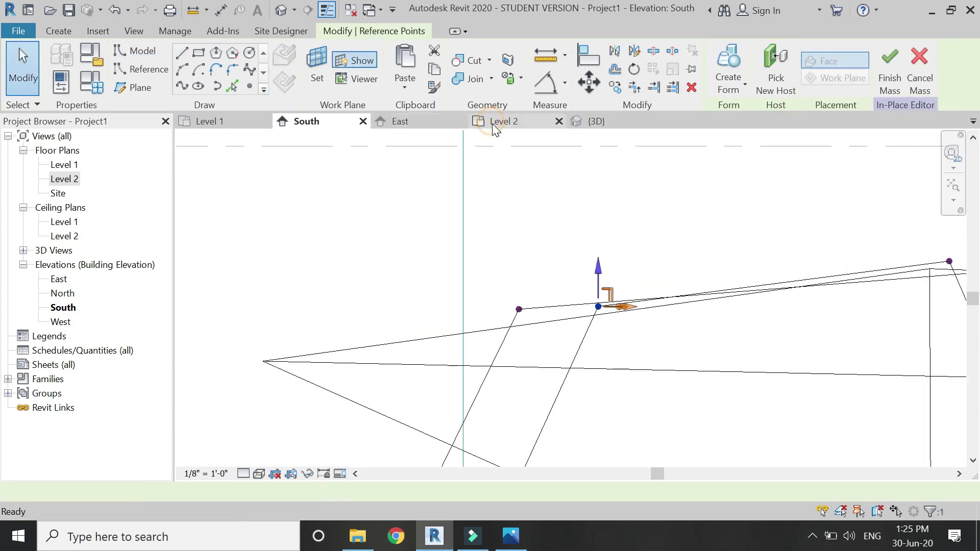
drag(472, 351, 472, 350)
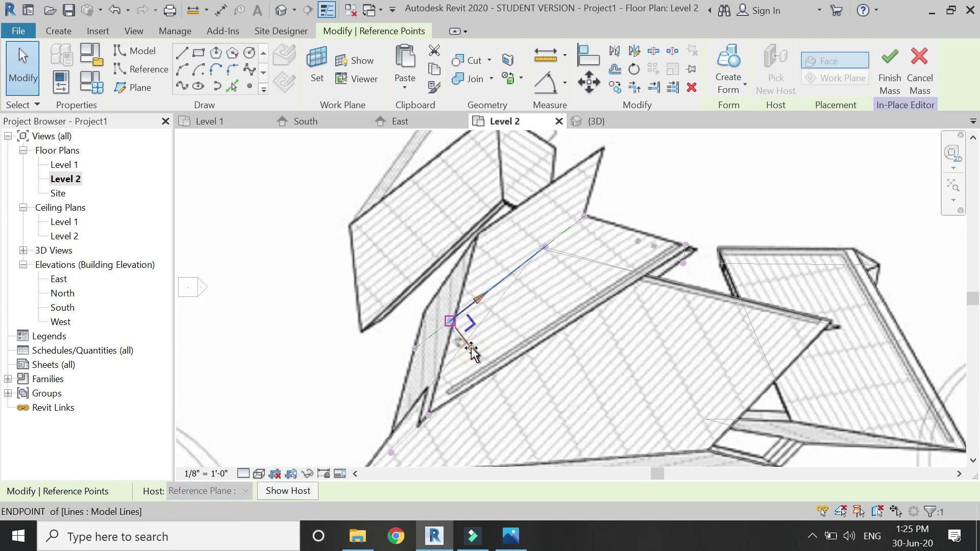
scroll(468, 351, up, 5)
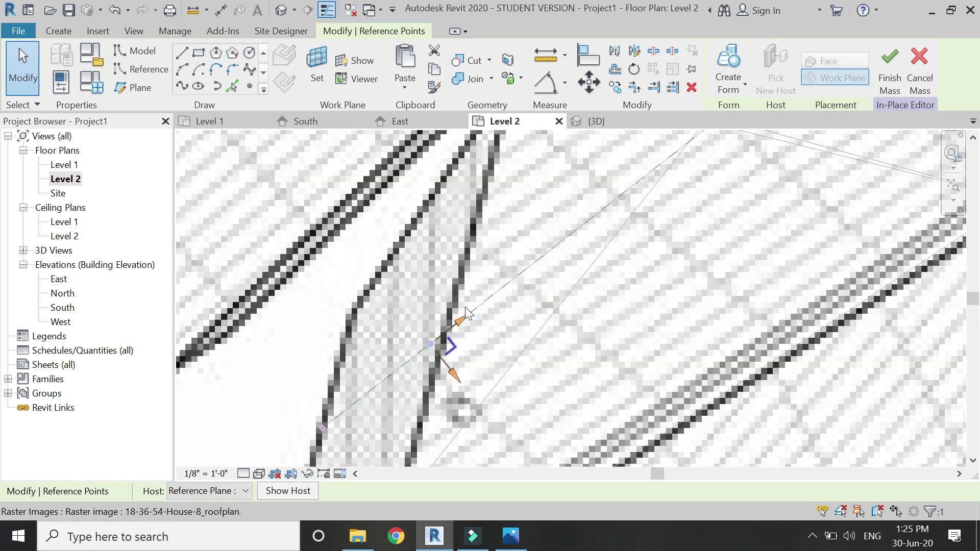
scroll(477, 327, down, 4)
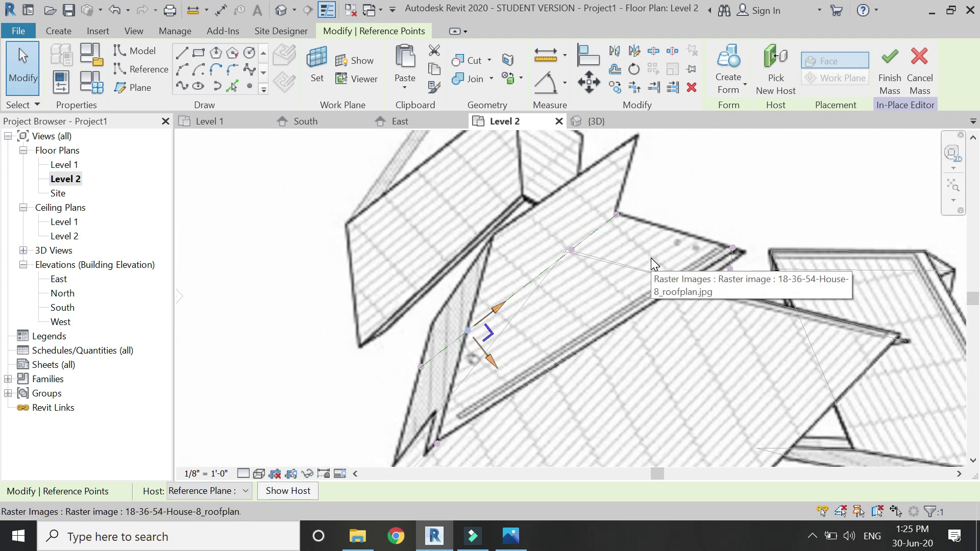
key(Escape)
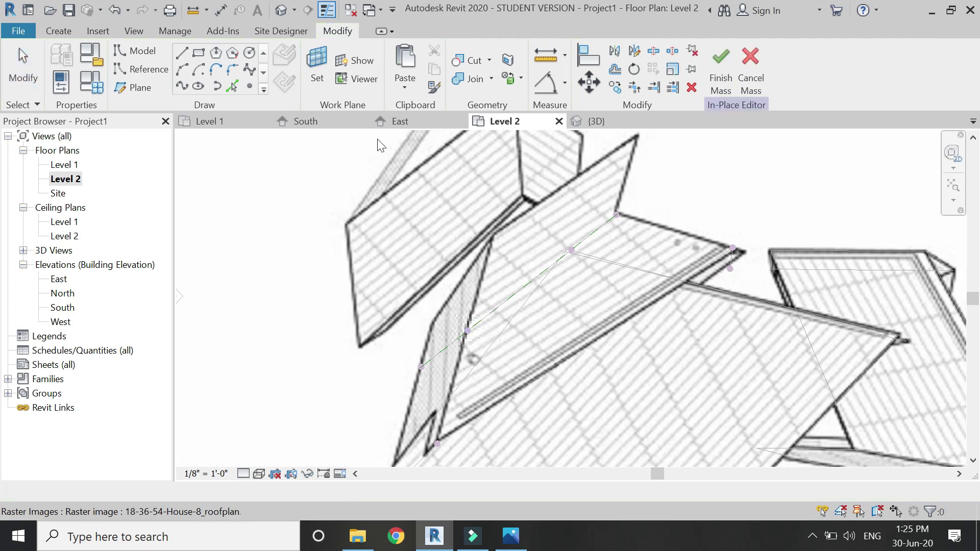
click(325, 122)
scroll(352, 225, down, 2)
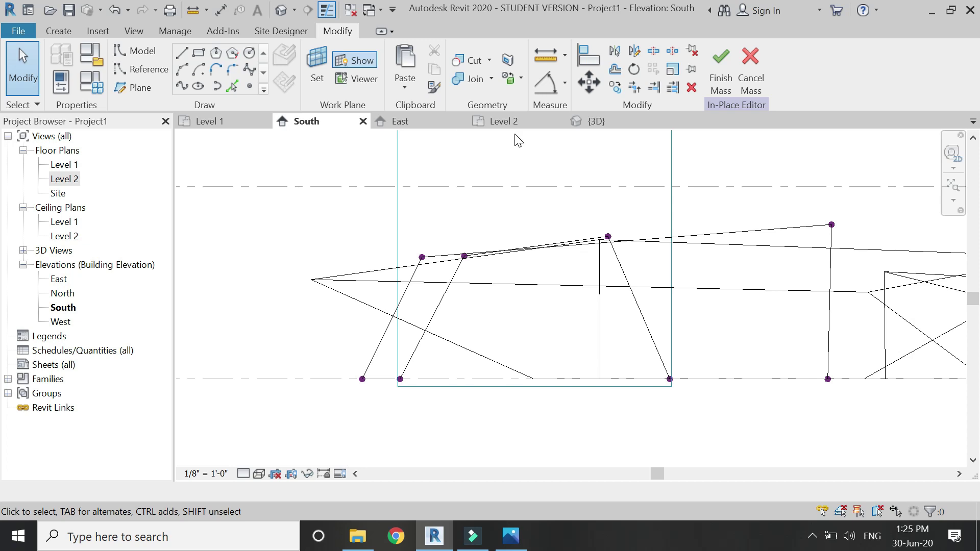
Draw a third diagonal reference plane in Level 2 from the northern wing's western wall corner to its northeastern roof tip
click(487, 123)
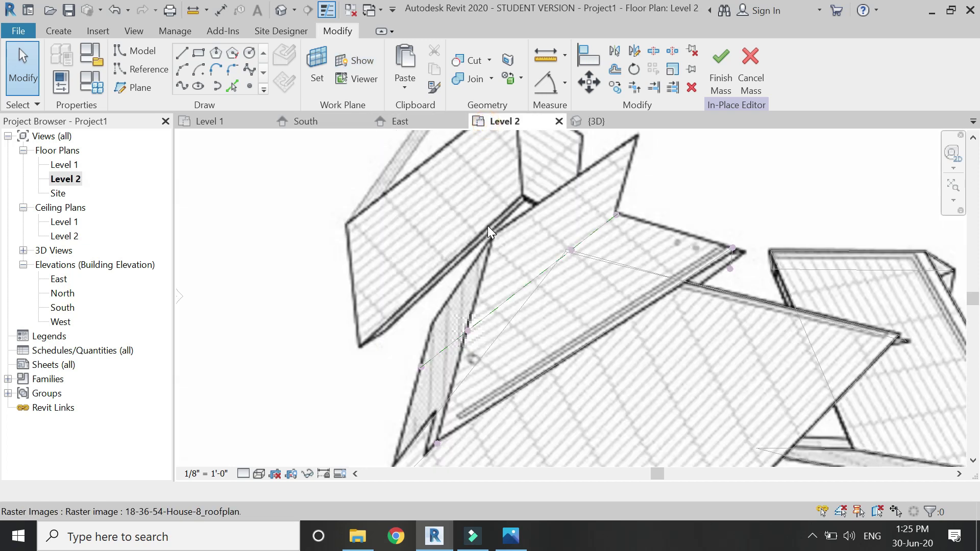
key(r)
key(p)
click(432, 325)
click(635, 138)
key(Escape)
Delete the existing Reference Plane : 1 and name the new plane ending at the northeastern roof tip 1
click(512, 301)
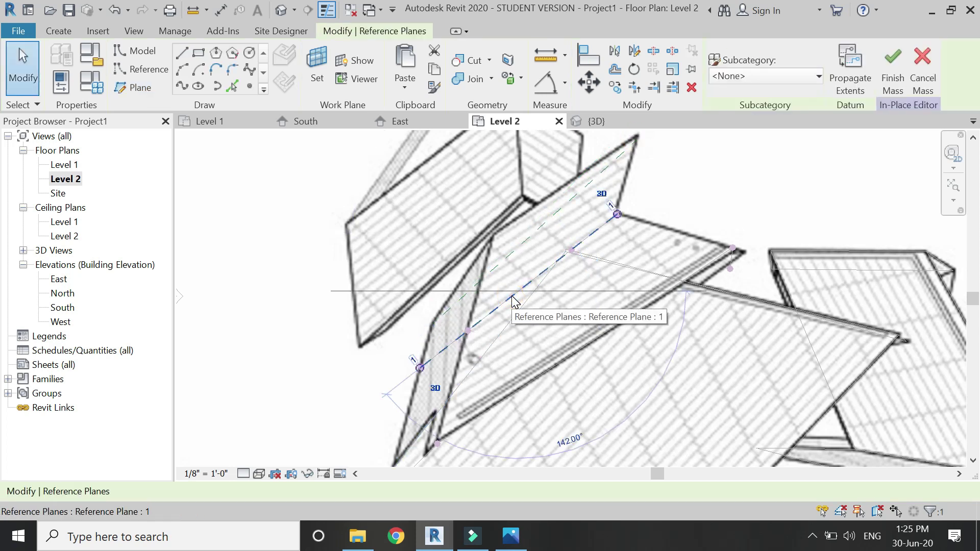
key(Escape)
click(515, 247)
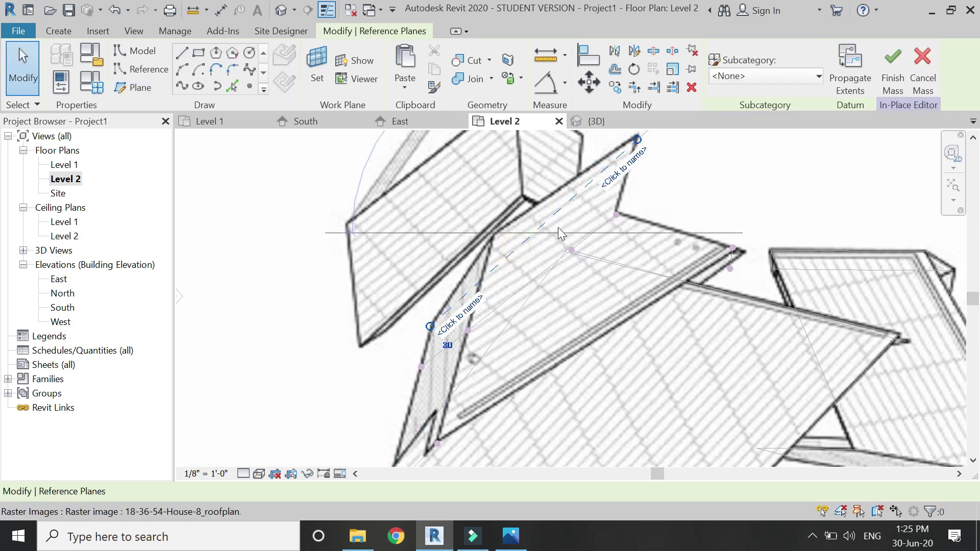
click(617, 179)
key(Escape)
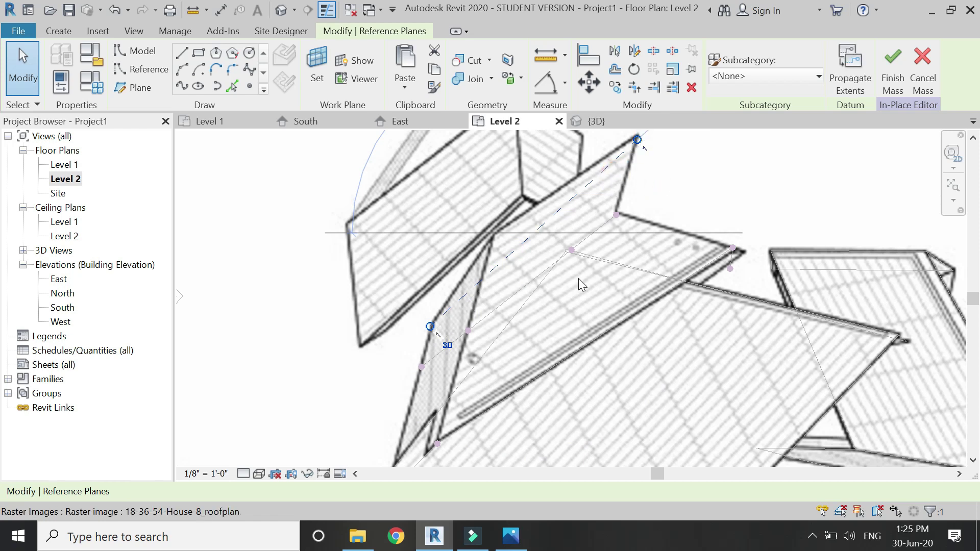
scroll(578, 277, down, 1)
key(Escape)
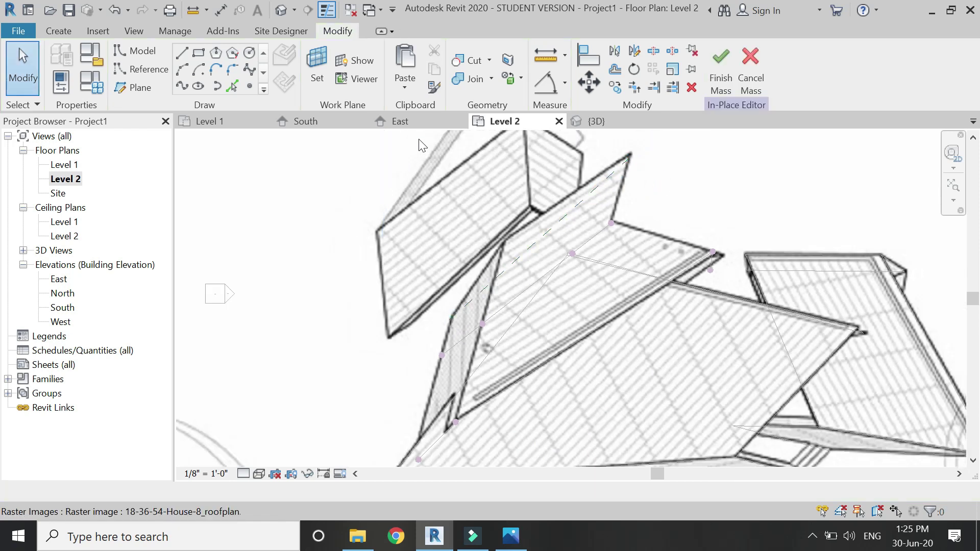
Make the reference plane ending at the northern wing's northeastern tip the work plane of the South elevation
click(332, 121)
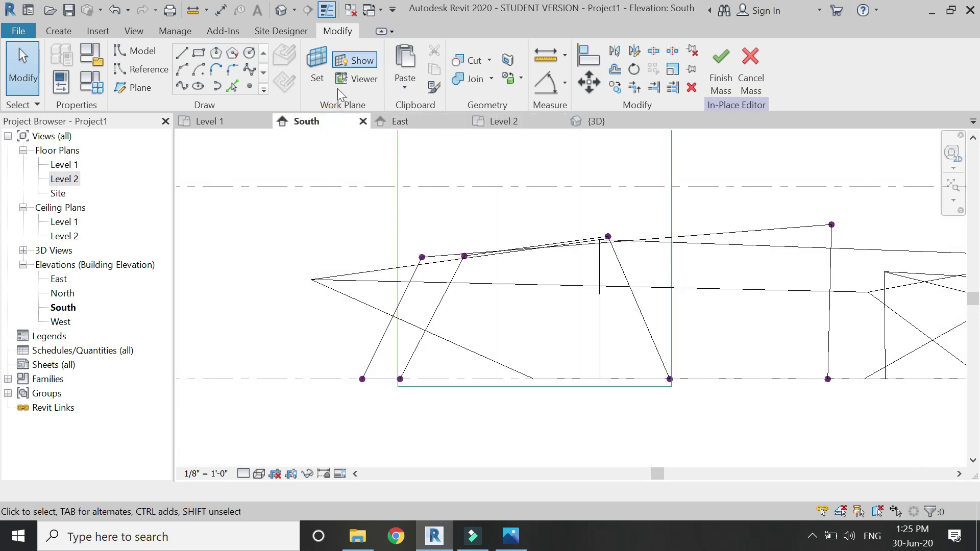
click(316, 66)
click(731, 248)
click(731, 288)
click(702, 337)
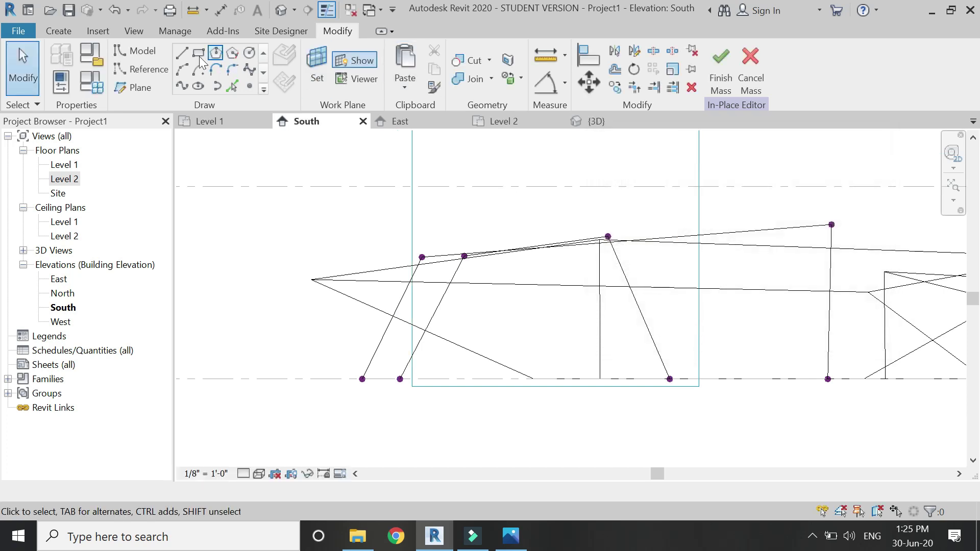
Draw the northern wing's third open profile in the South elevation: slanted legs from both plane ends on Level 1, joined by a rising roof line
click(182, 52)
click(412, 379)
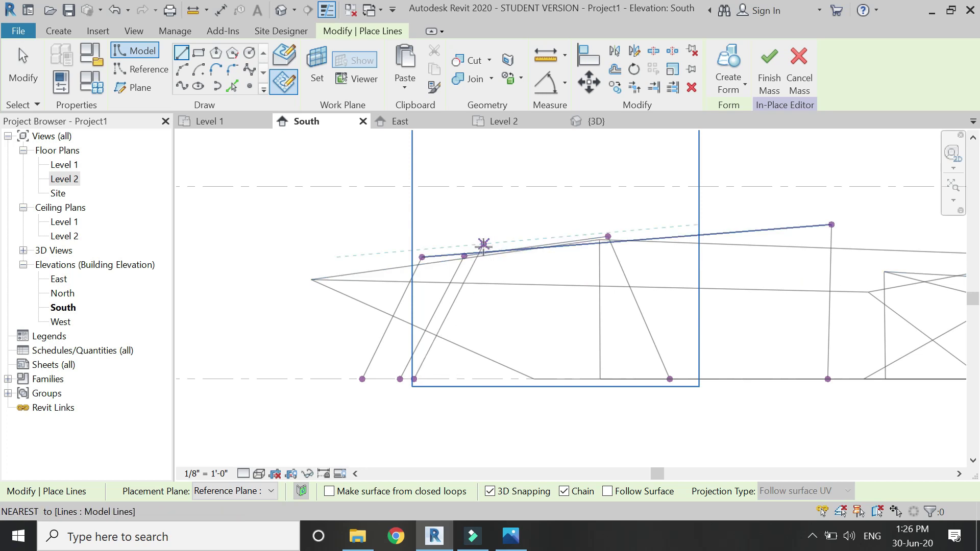
click(479, 249)
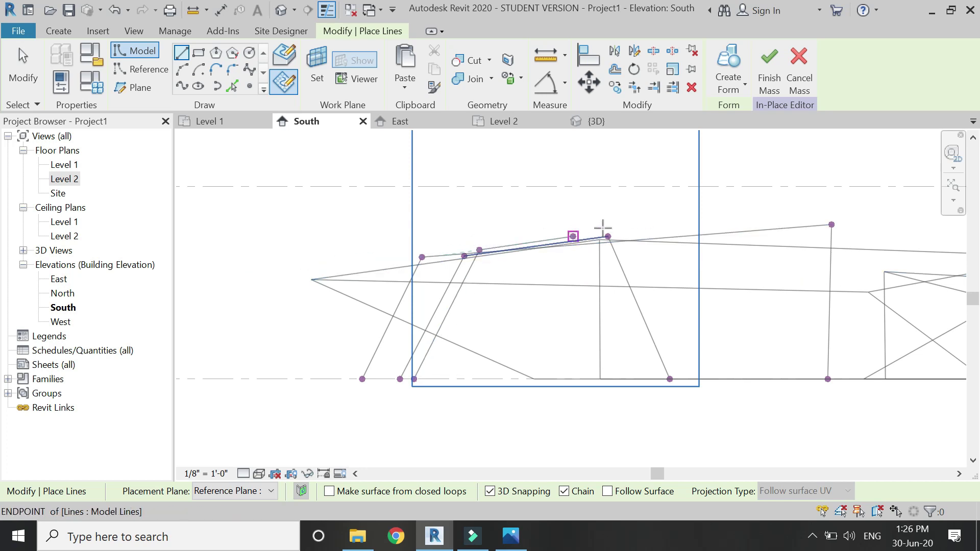
click(669, 228)
click(698, 379)
key(Escape)
key(Escape)
Move the third profile's lower roof point onto the northern wing's northwestern roof corner in Level 2, and check it in the East and South elevations
scroll(479, 250, up, 5)
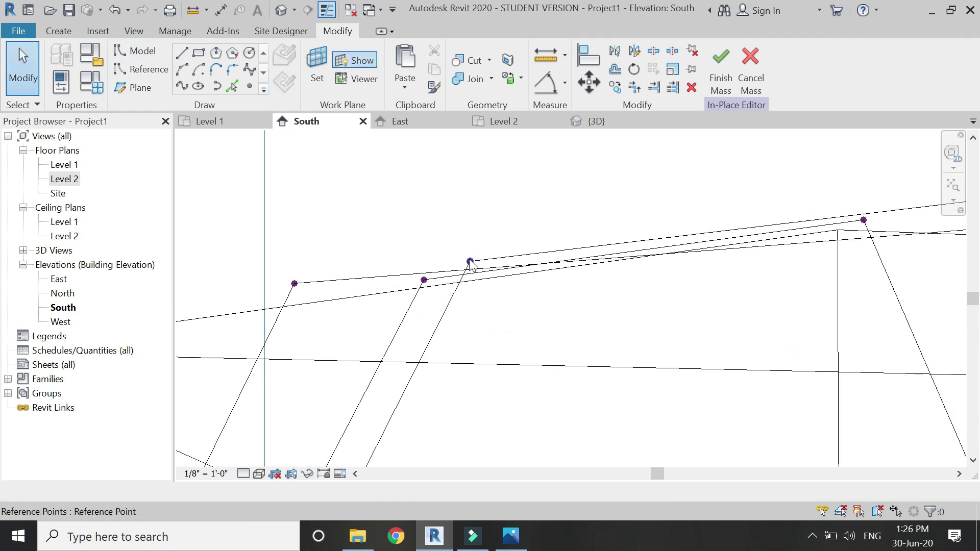
click(469, 262)
click(500, 124)
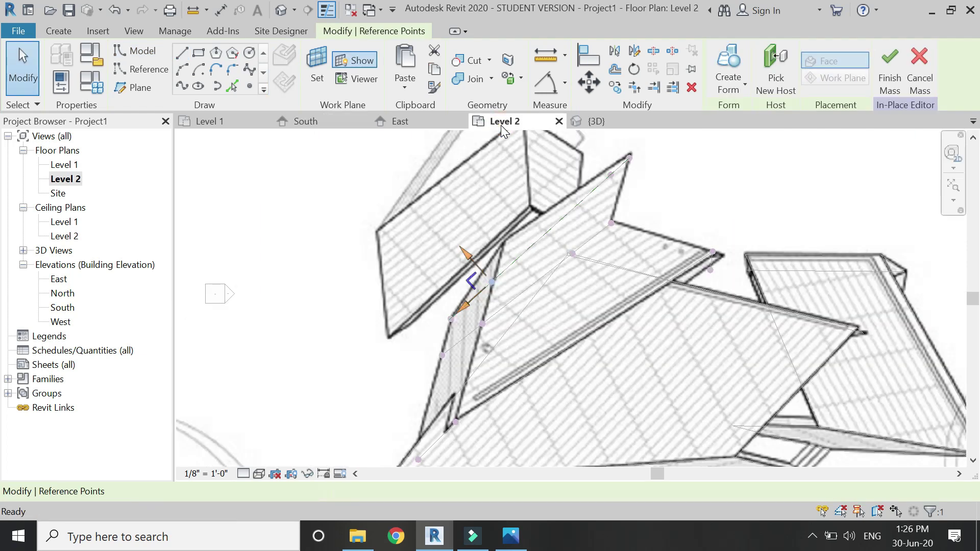
scroll(483, 250, up, 3)
drag(469, 272, 481, 288)
scroll(494, 259, up, 2)
scroll(480, 287, down, 3)
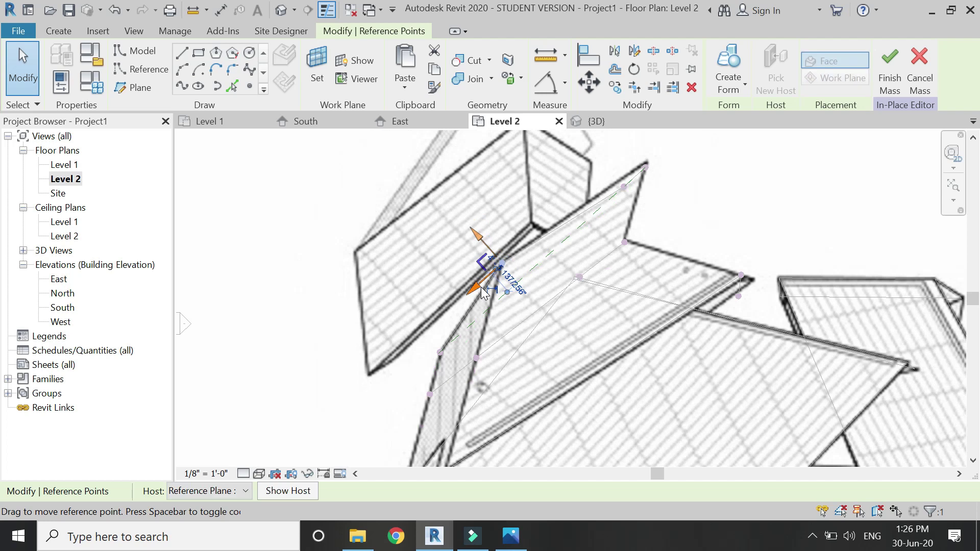
key(Escape)
click(424, 124)
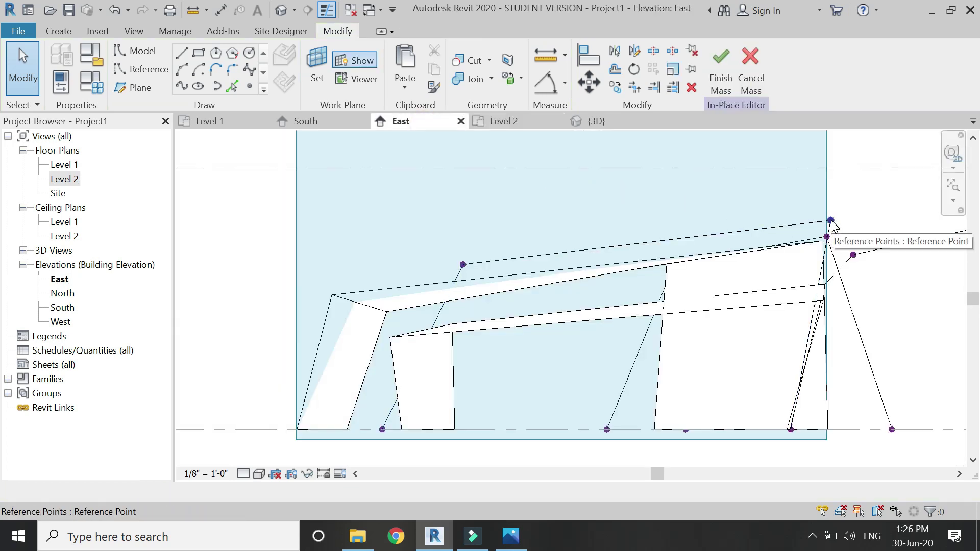
click(345, 124)
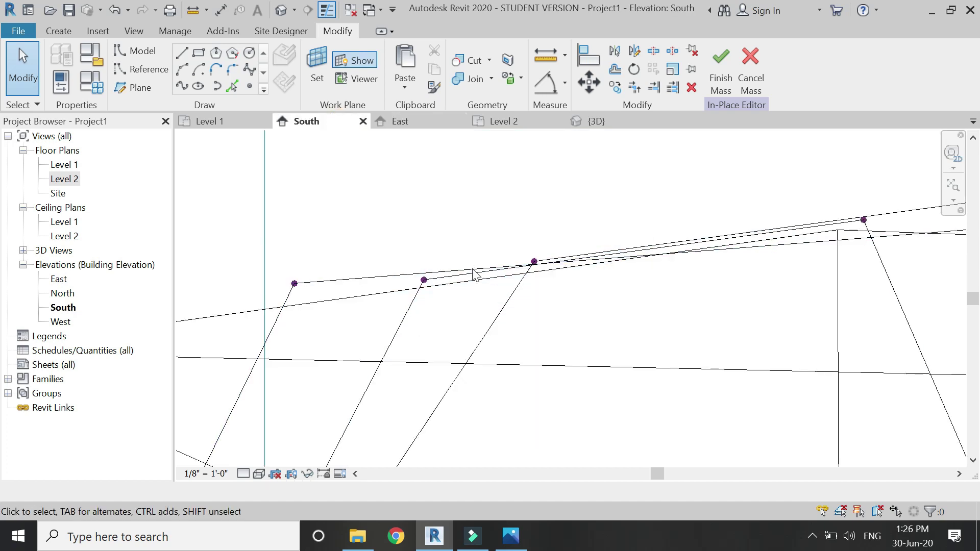
Move the third profile's higher roof point to the northern wing's northeastern roof tip in Level 2, and dismiss the warning
scroll(510, 265, down, 2)
scroll(675, 238, up, 3)
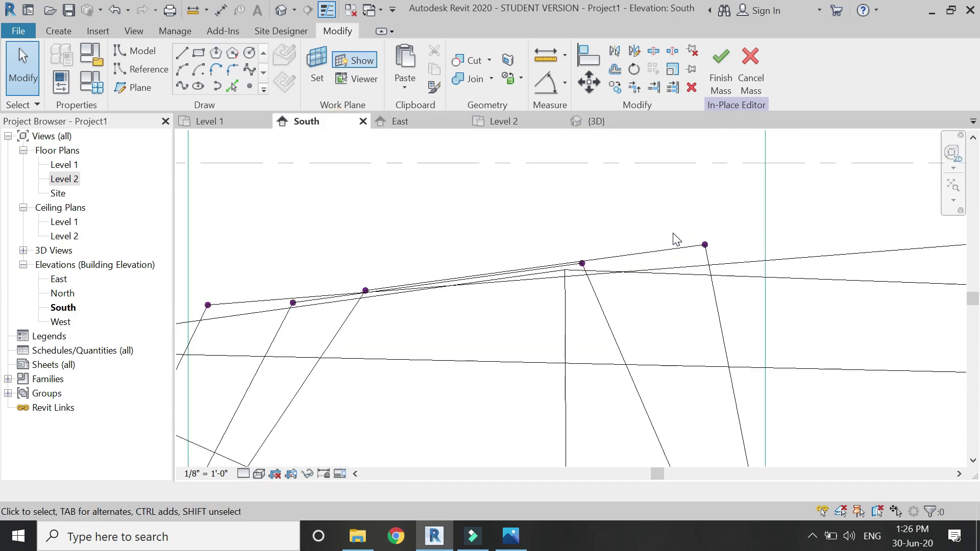
click(705, 244)
click(485, 125)
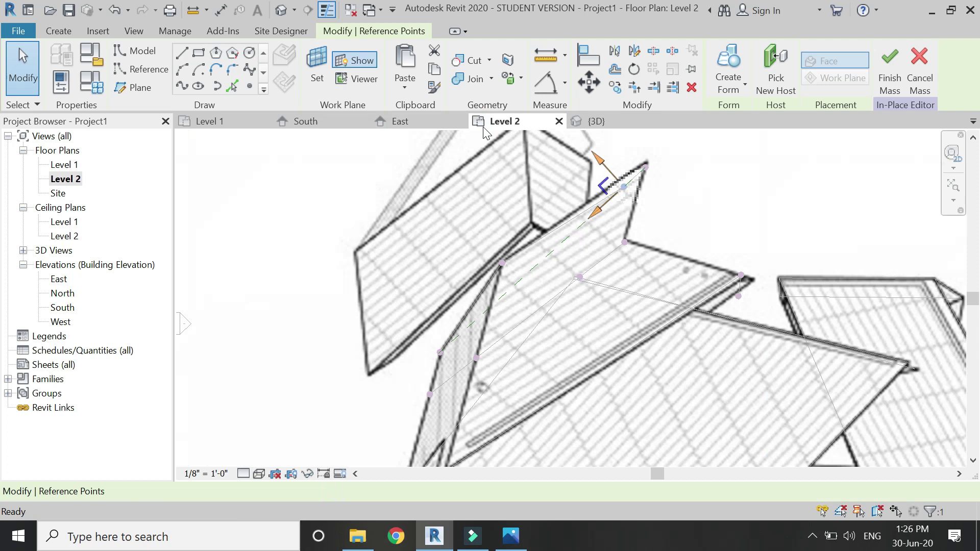
scroll(596, 304, down, 3)
scroll(595, 306, up, 5)
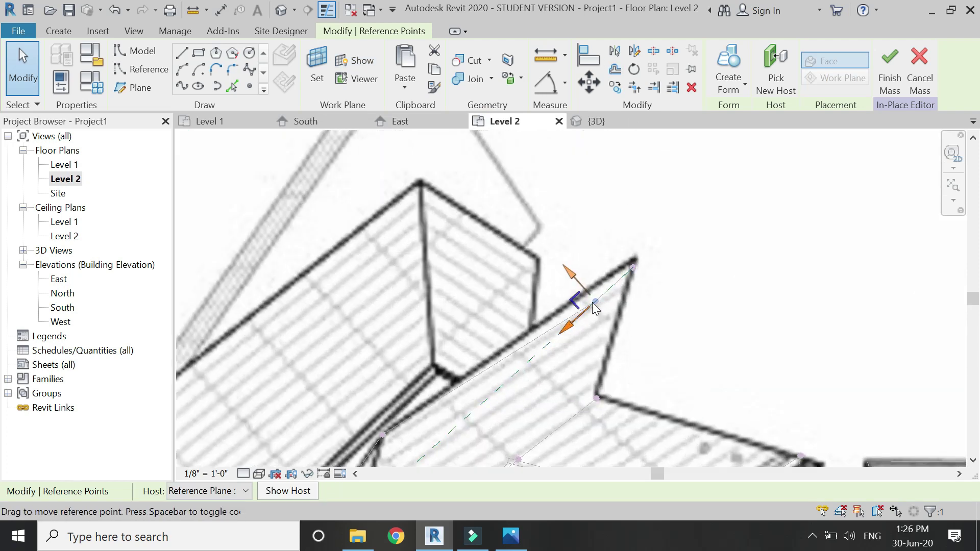
scroll(595, 306, up, 3)
drag(573, 291, 626, 269)
key(Escape)
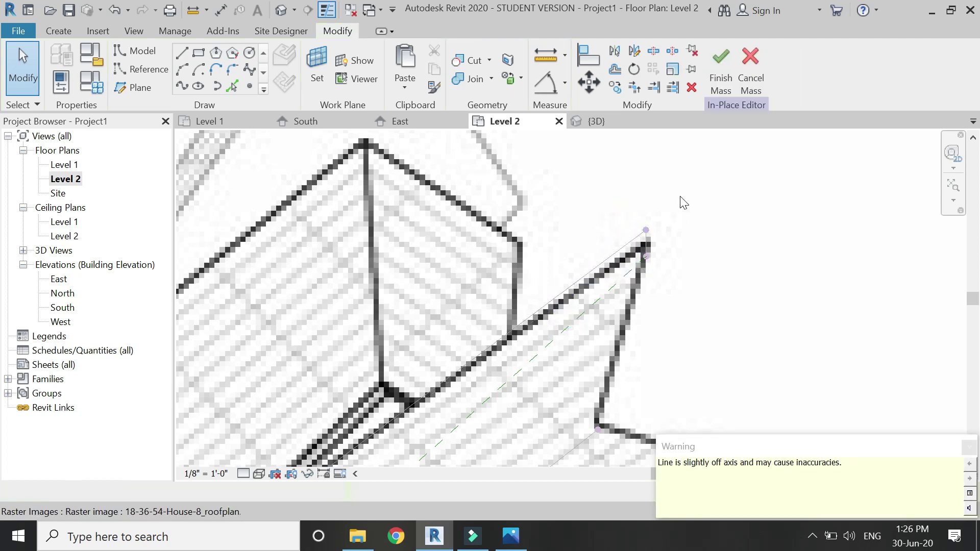
scroll(682, 204, down, 3)
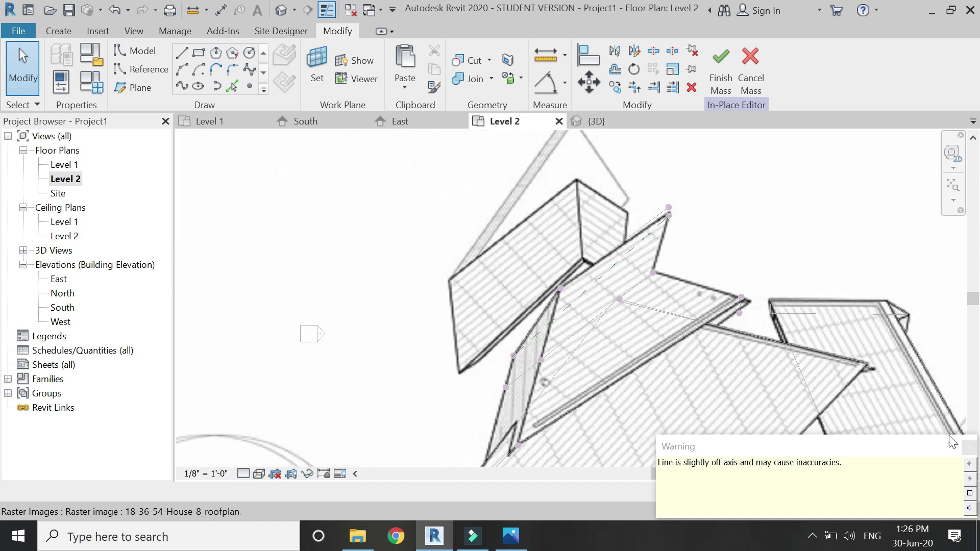
click(971, 448)
Try to create a single form through all three northern wing profiles in the 3D view
click(609, 121)
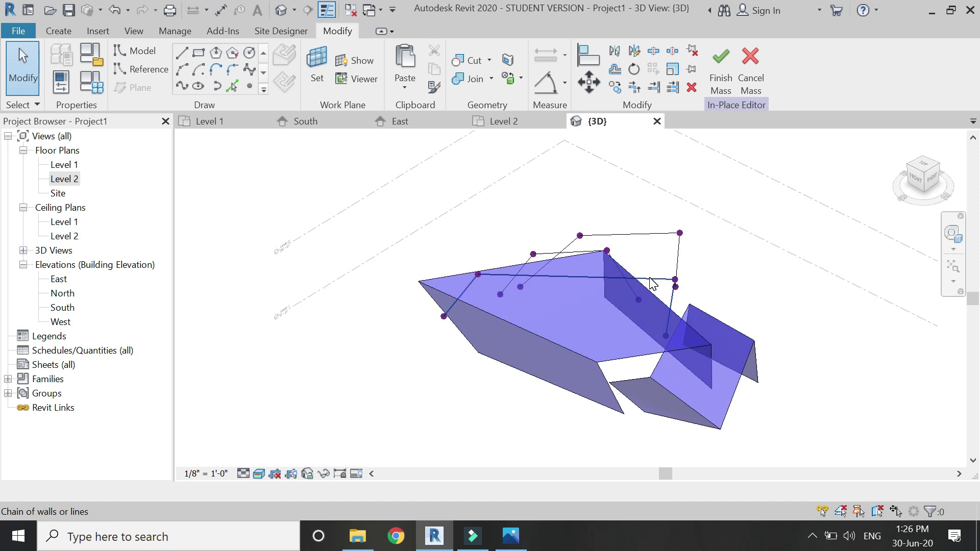
key(Escape)
scroll(630, 264, up, 3)
key(Tab)
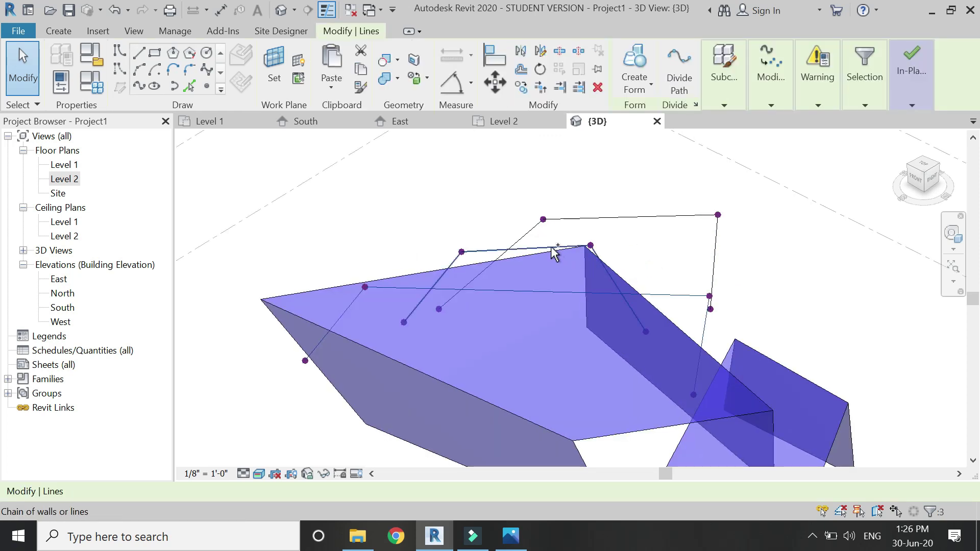
click(623, 209)
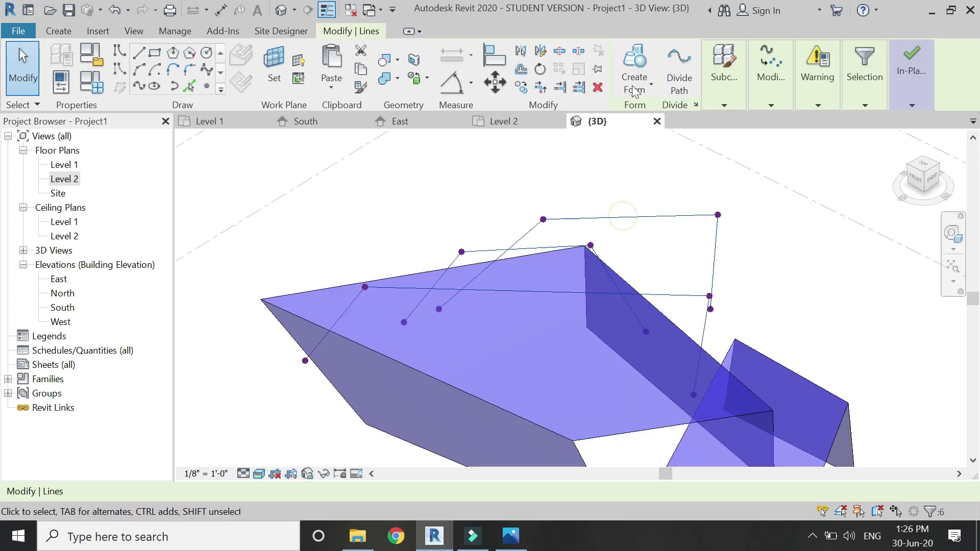
click(635, 60)
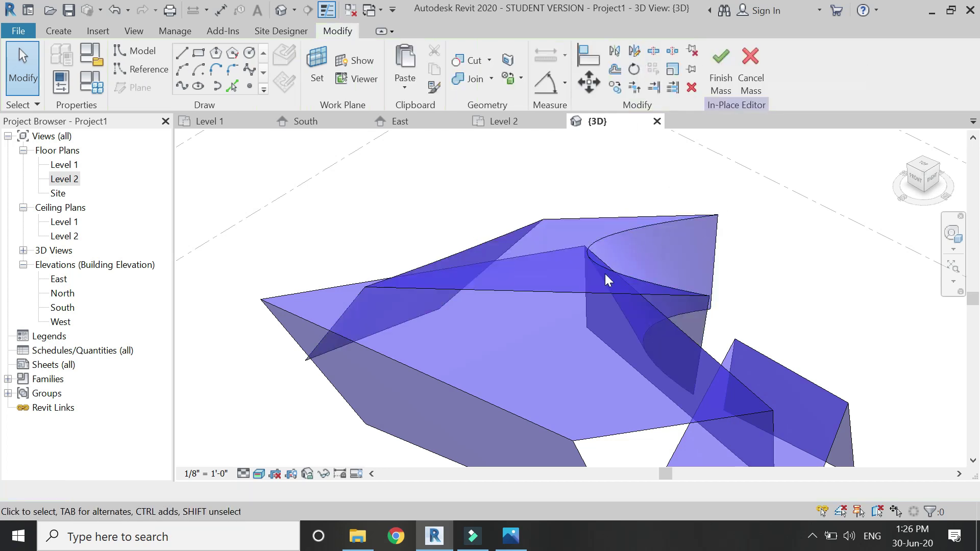
key(ctrl+z)
Create a form between only the first and second northern wing profiles
key(Tab)
click(535, 252)
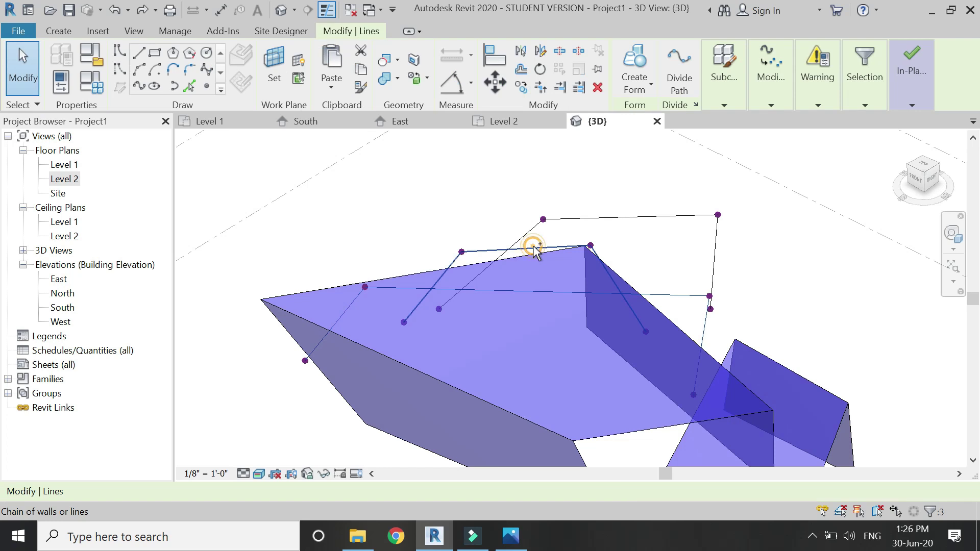
click(630, 64)
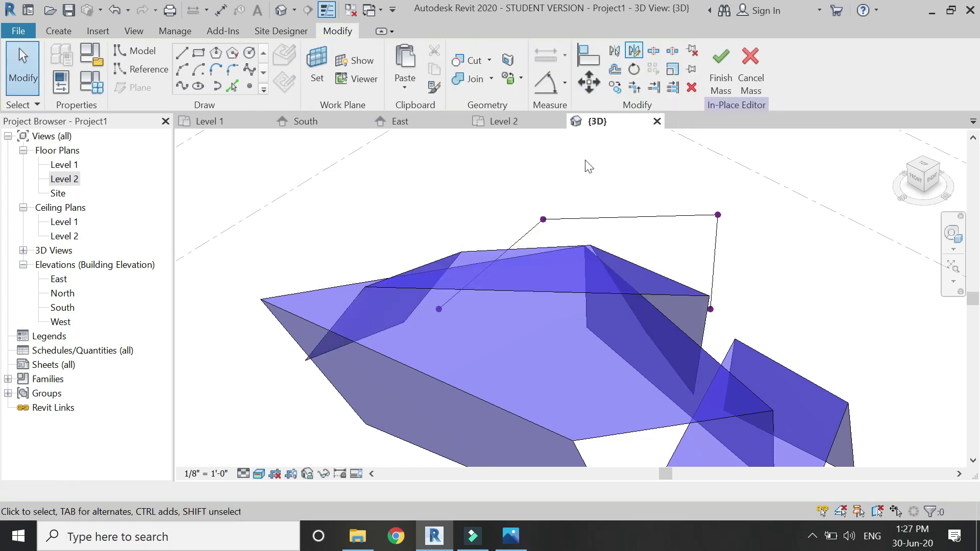
Set the 3D view's visual style to Hidden Line
click(259, 474)
click(270, 378)
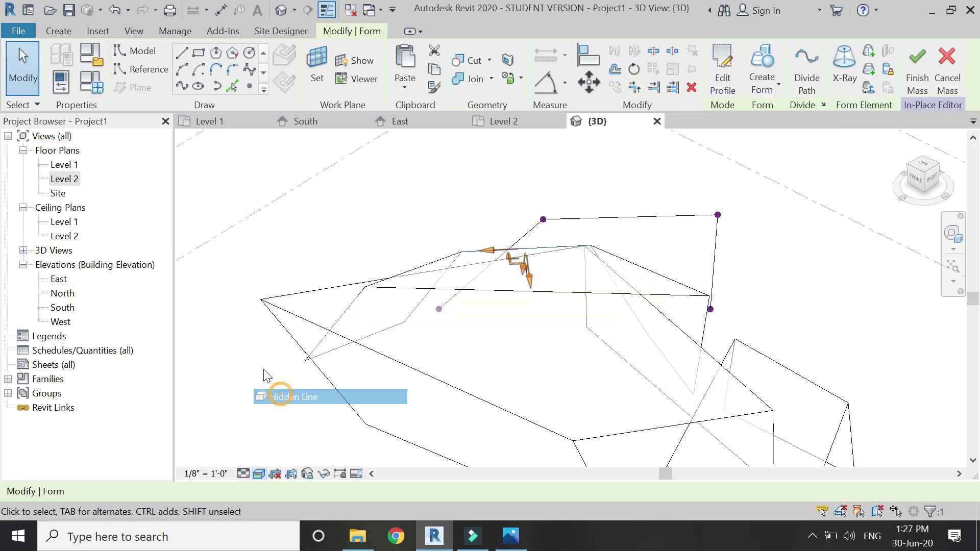
click(228, 370)
Create a second form between the first form's rear edges and the third profile, and inspect it from other angles in 3D
scroll(556, 238, up, 2)
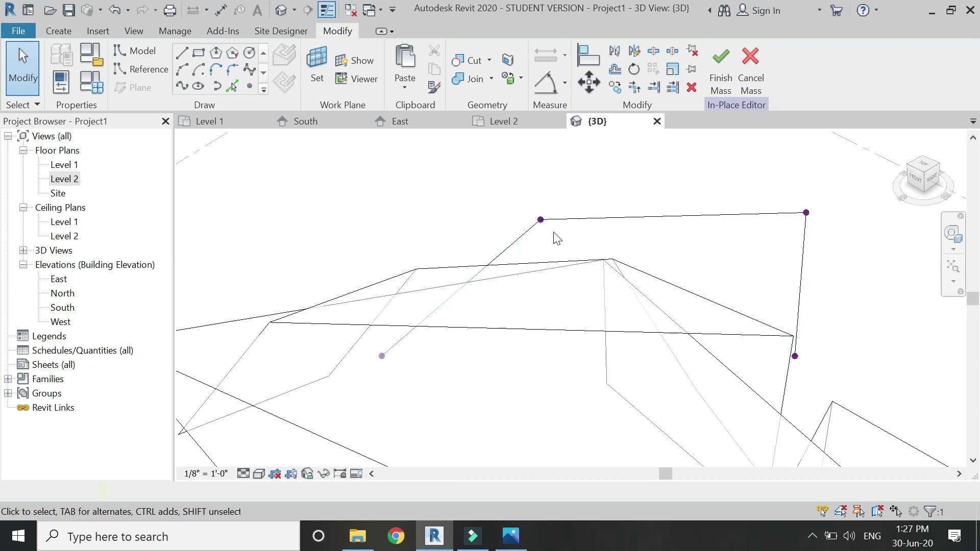
click(357, 346)
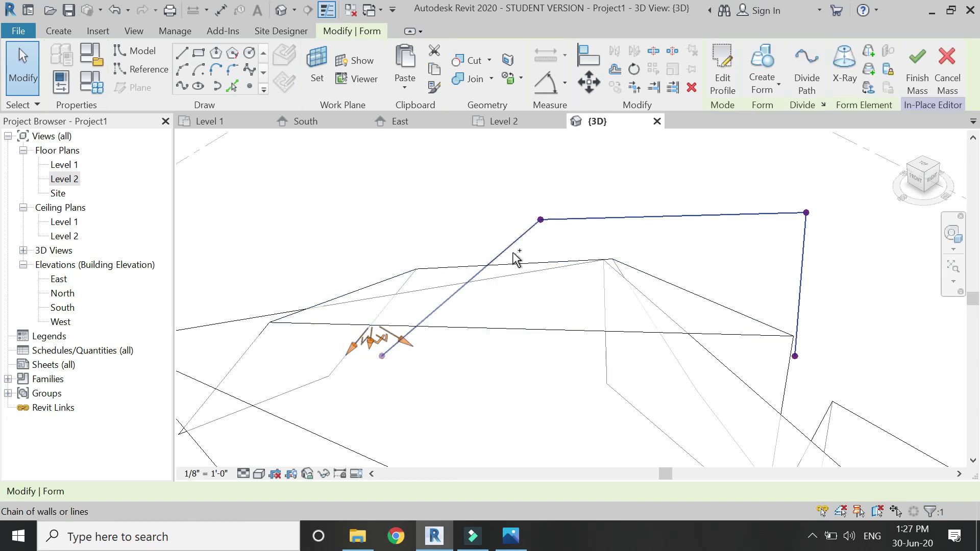
ctrl+click(596, 335)
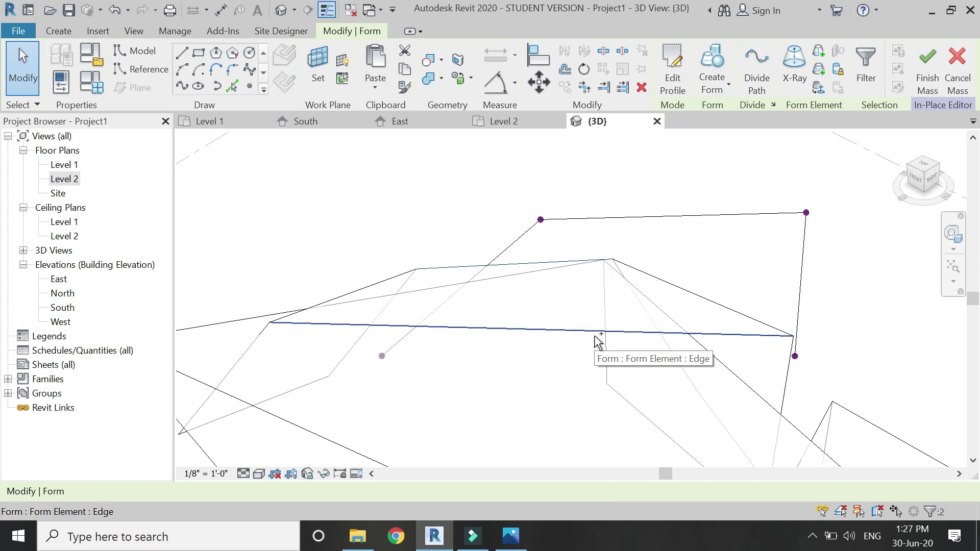
ctrl+click(679, 371)
scroll(520, 313, down, 2)
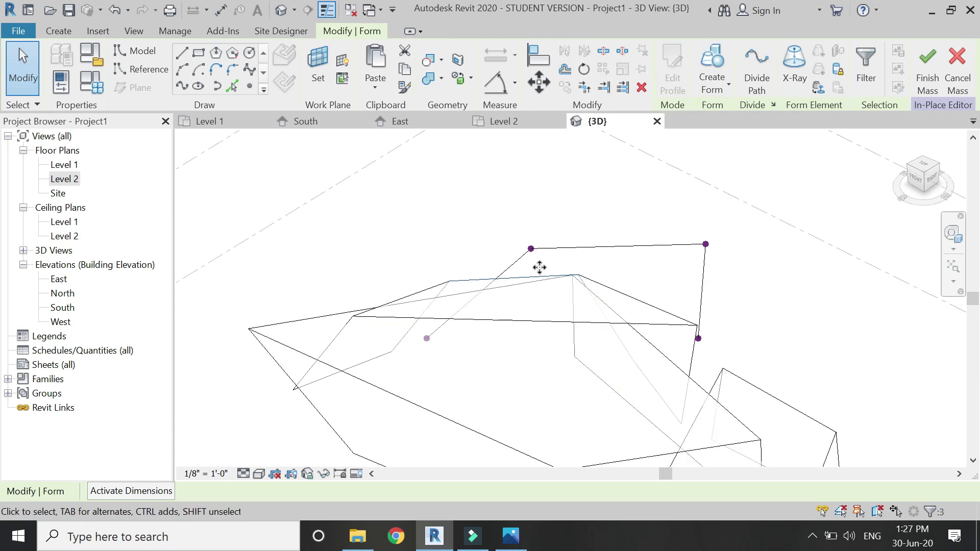
ctrl+click(599, 248)
click(714, 56)
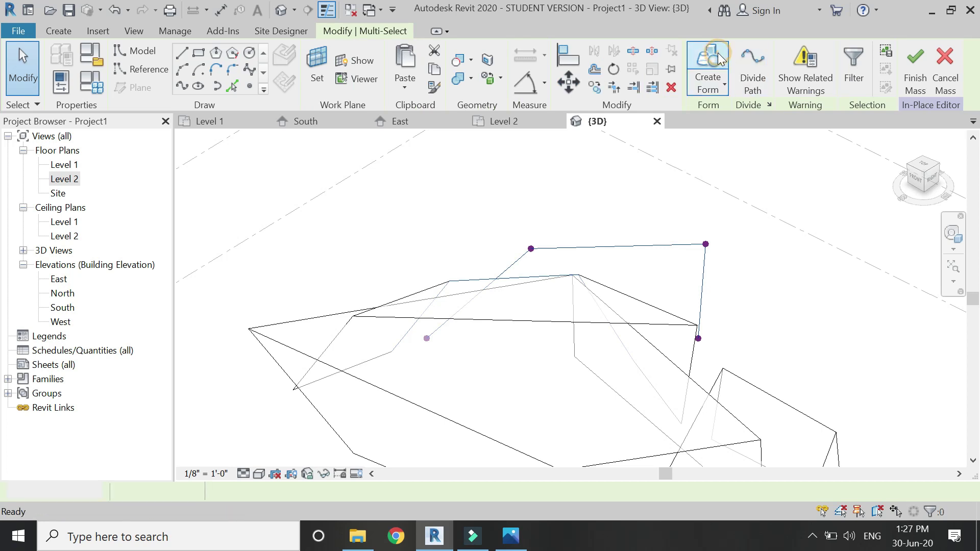
scroll(581, 206, down, 1)
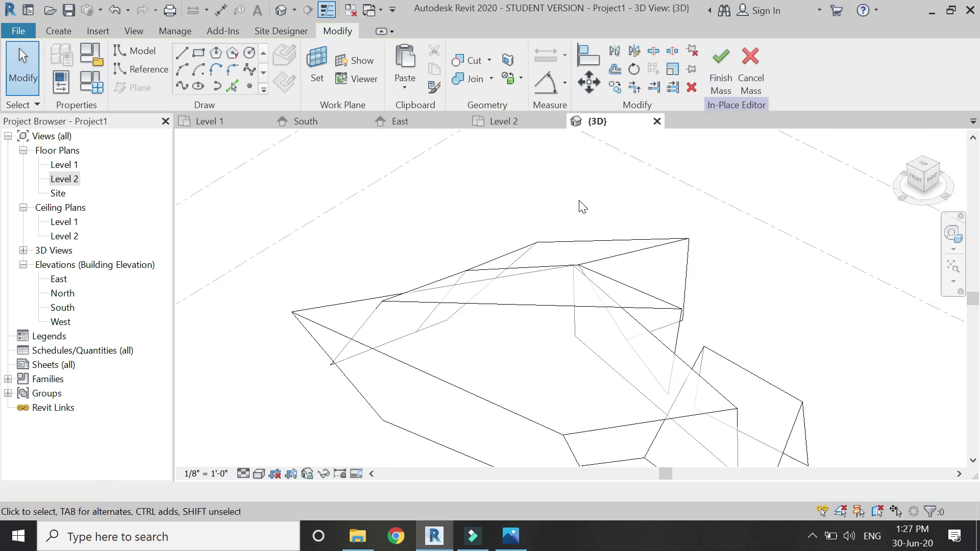
click(952, 235)
drag(589, 324, 577, 328)
drag(577, 380, 301, 350)
drag(255, 349, 454, 240)
key(Escape)
Delete the diagonal reference plane that ends at the northern wing's northeastern tip in Level 2
click(520, 121)
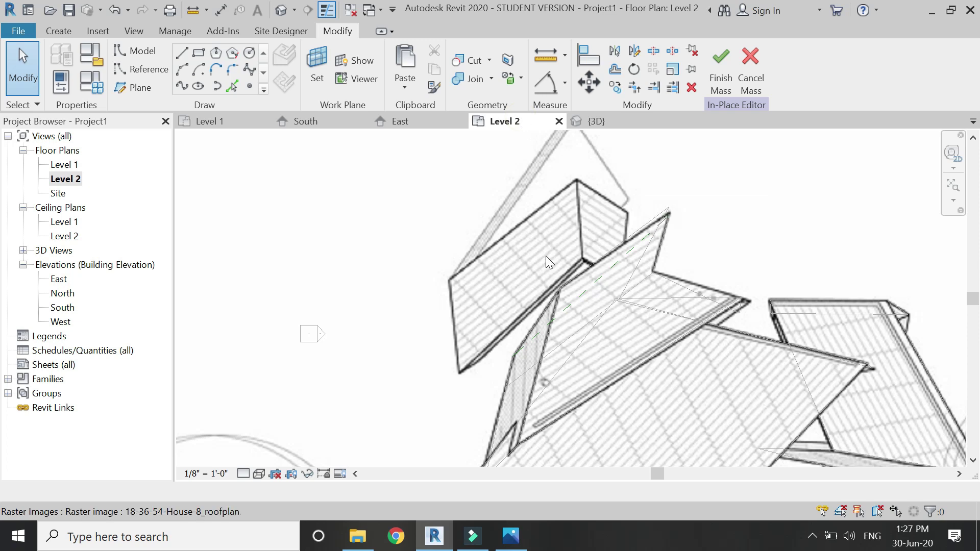
click(593, 290)
key(Delete)
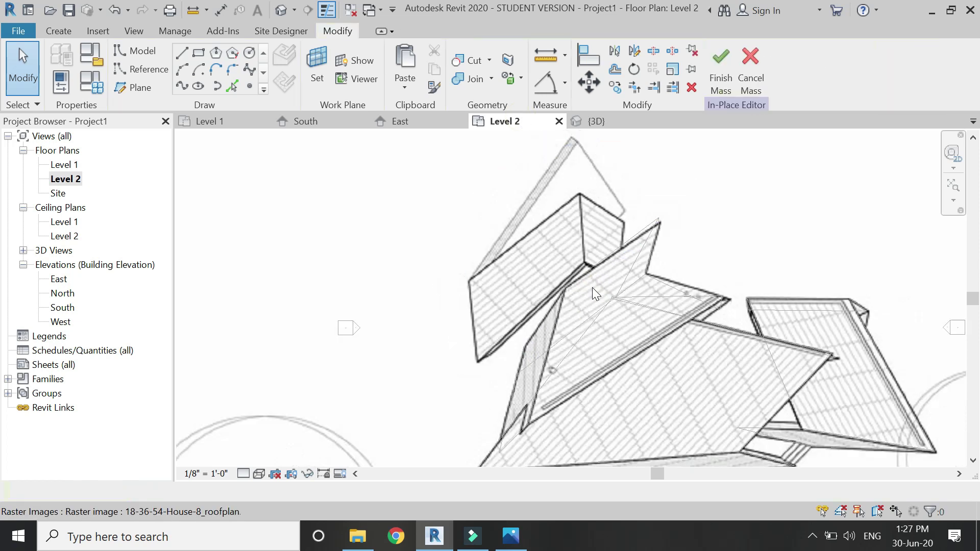
Draw a diagonal reference plane in Level 2 from inside the northern wing to the northwestern wing's southern corner, and name it 1
key(r)
key(p)
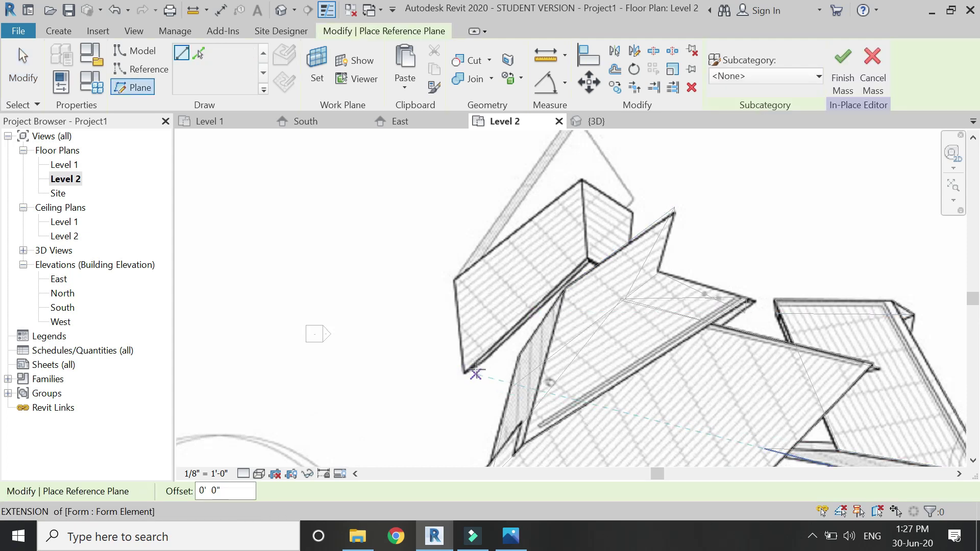
click(624, 271)
click(471, 373)
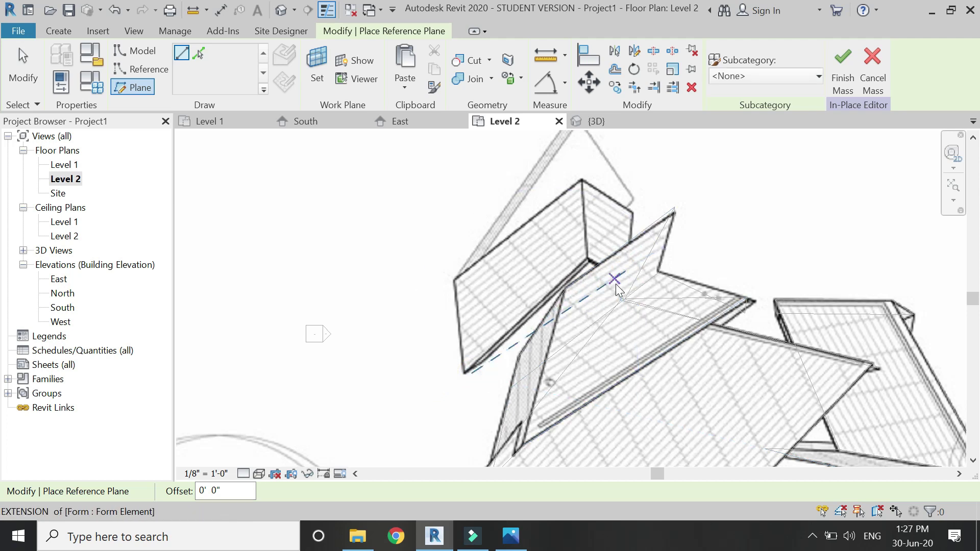
key(Escape)
key(Escape)
click(611, 300)
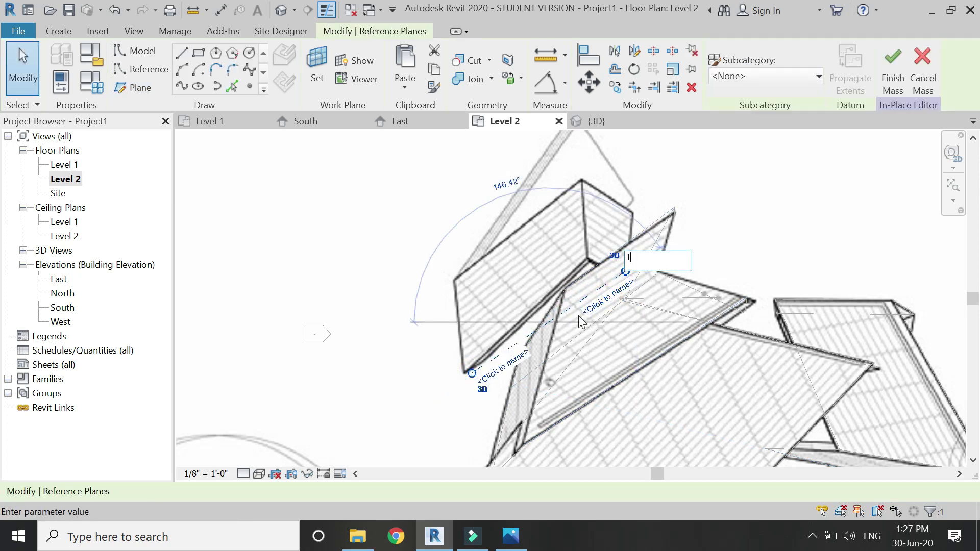
click(447, 411)
key(Escape)
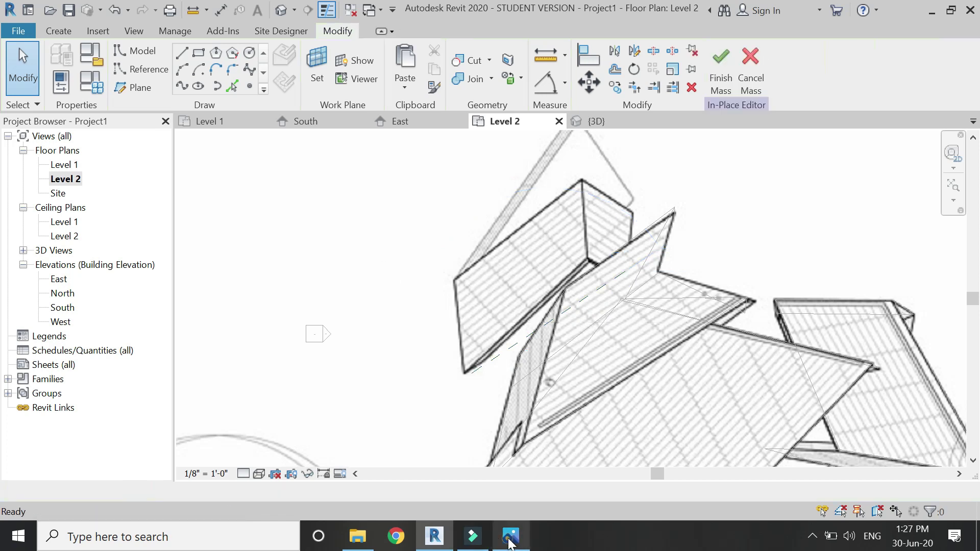
Switch to Photos to study the house's reference pictures, and return to Revit
click(510, 536)
key(Right)
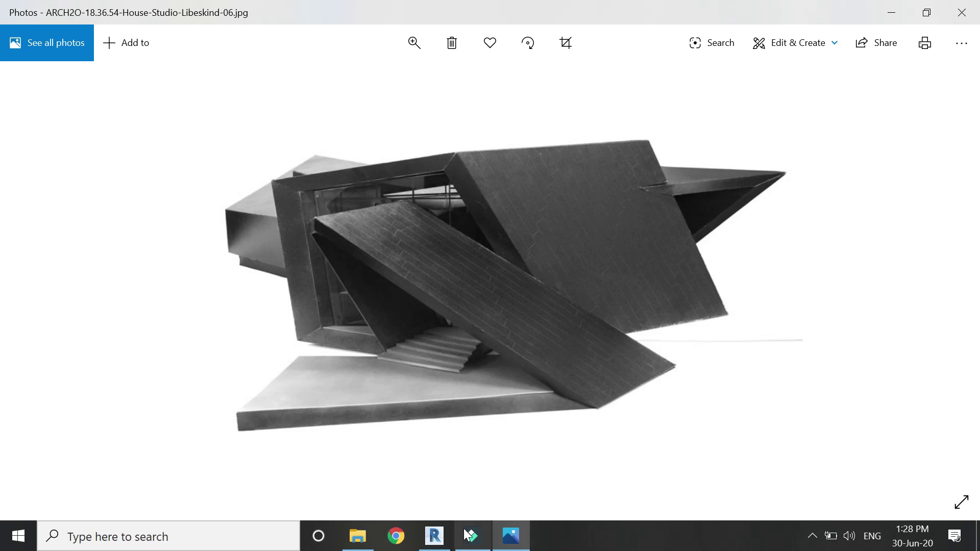
click(432, 545)
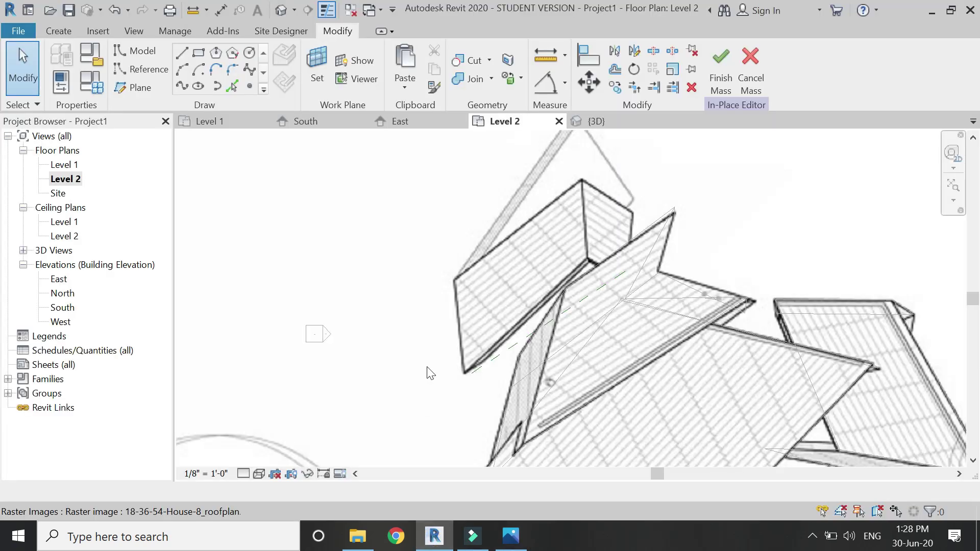
In the South elevation, set Reference Plane : 1 as the work plane
click(565, 311)
click(307, 121)
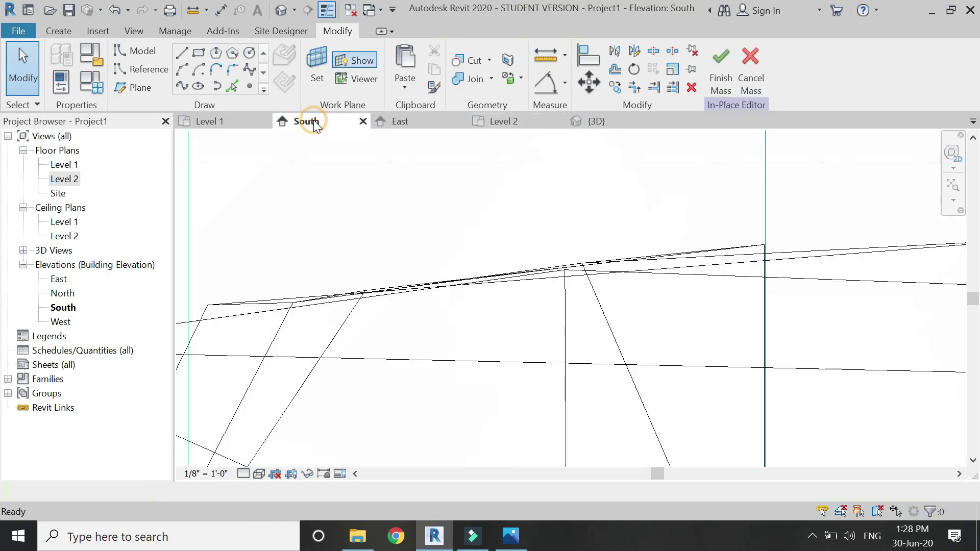
click(316, 69)
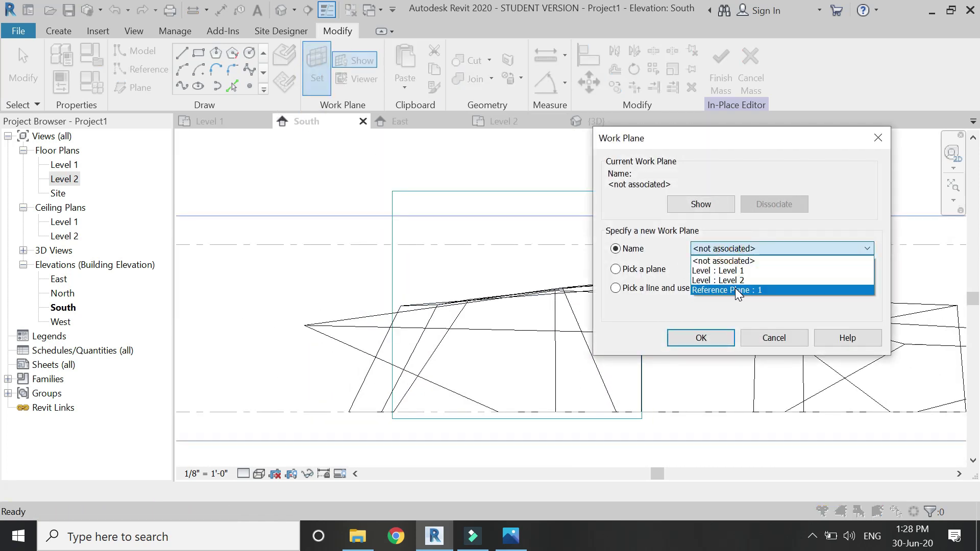
click(739, 286)
click(709, 339)
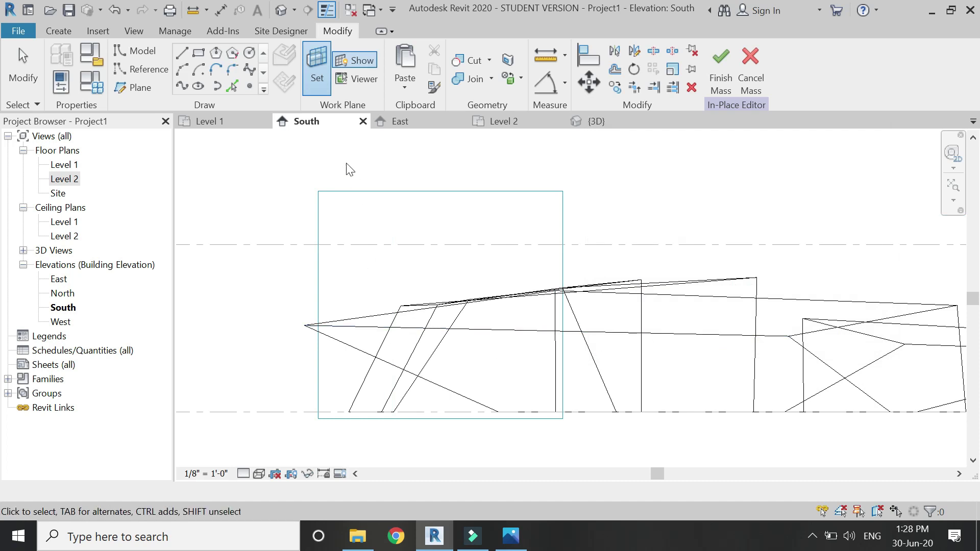
Draw a two-line peaked profile on the work plane, rising from the base level at one plane end and returning to it at the other
click(320, 411)
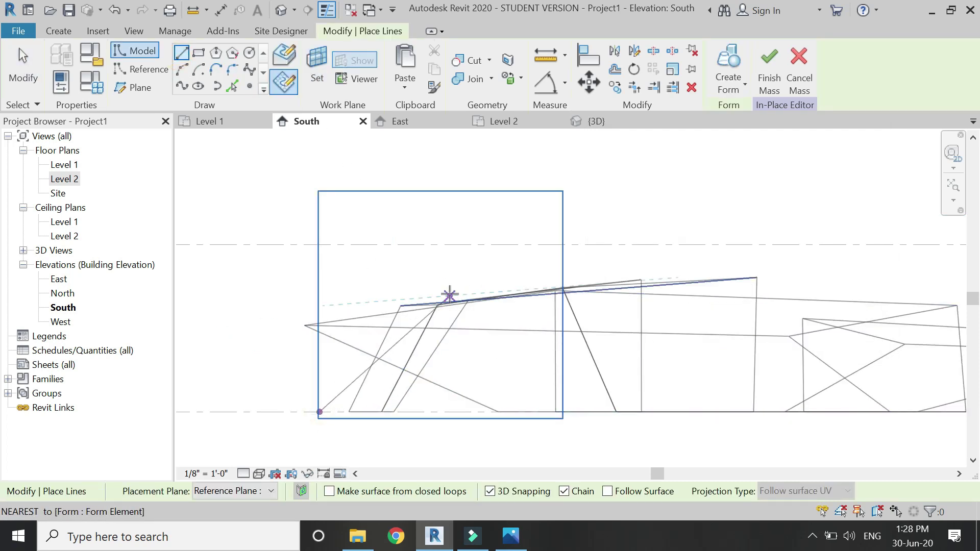
click(464, 333)
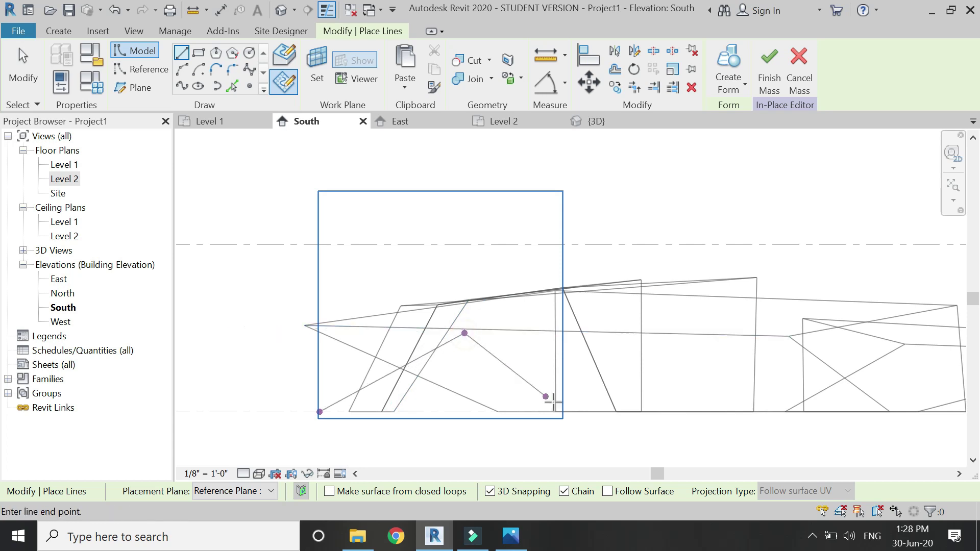
click(565, 411)
key(Escape)
key(Escape)
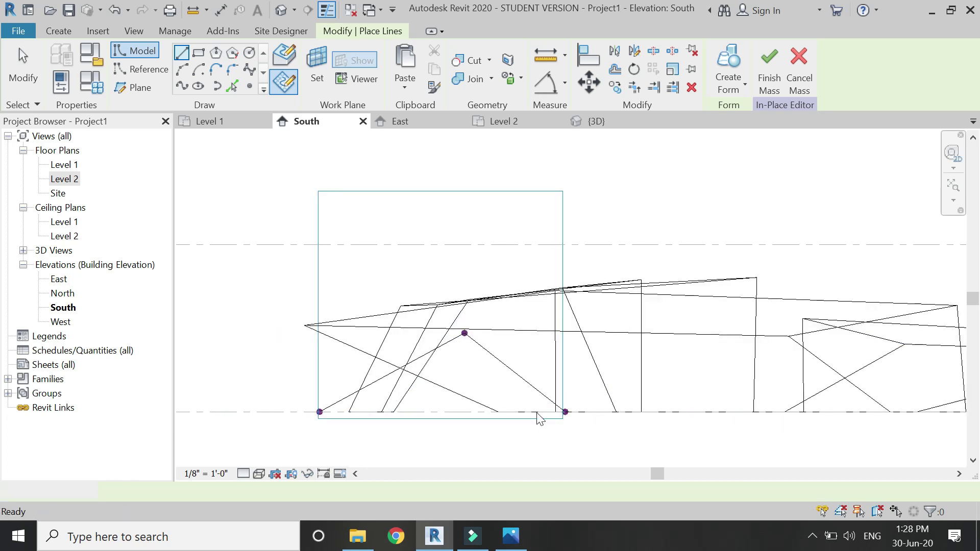
key(Escape)
Move the profile's peak point in Level 2 onto the inner end of the northwestern wing's roof ridge
click(465, 334)
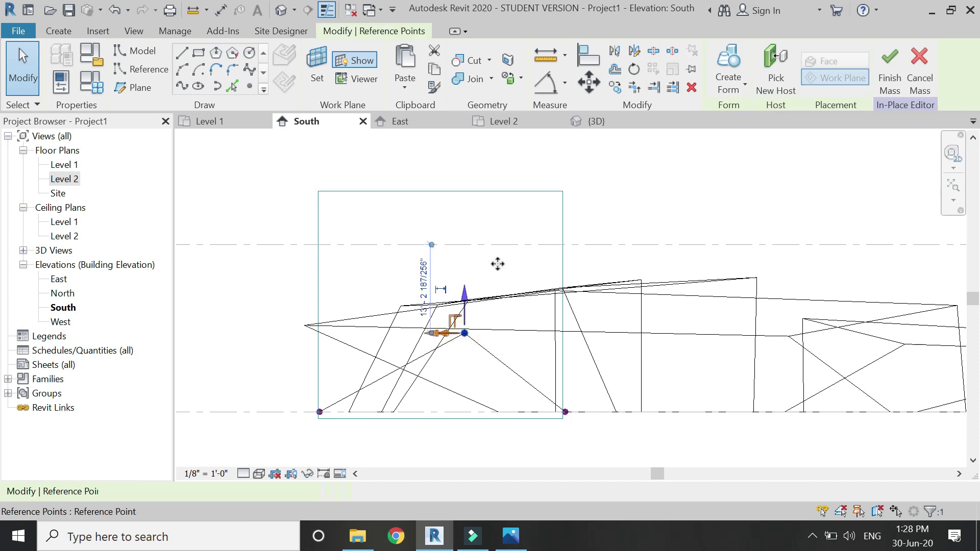
click(499, 127)
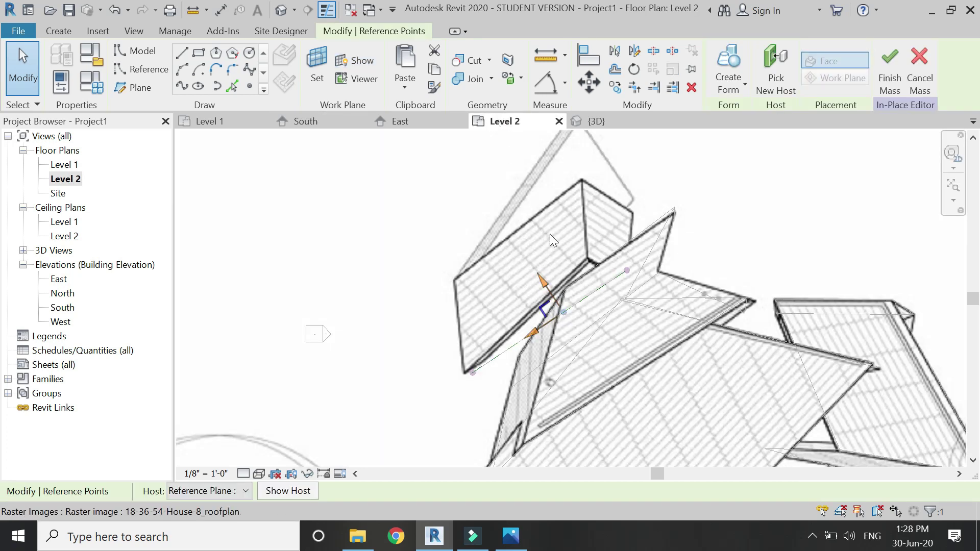
scroll(553, 264, up, 1)
drag(551, 291, 580, 268)
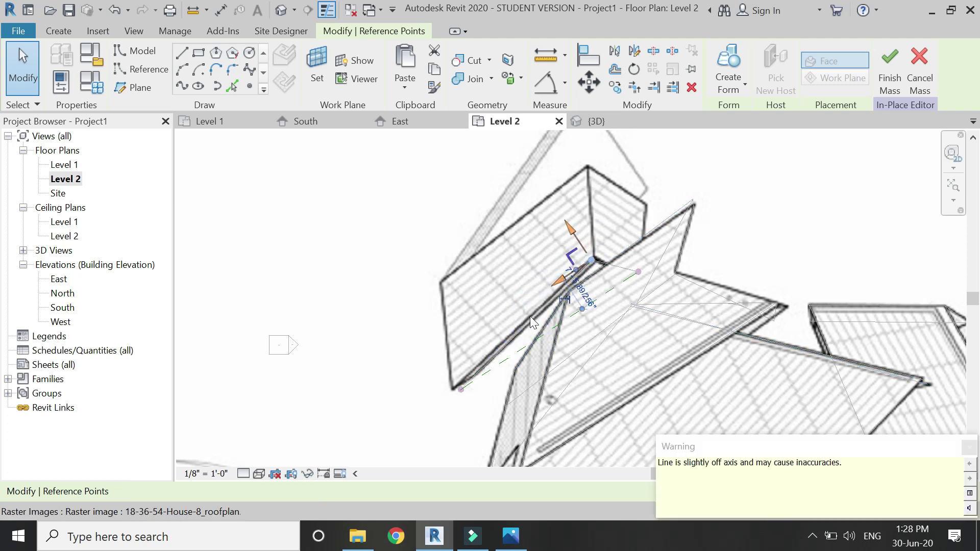
key(Escape)
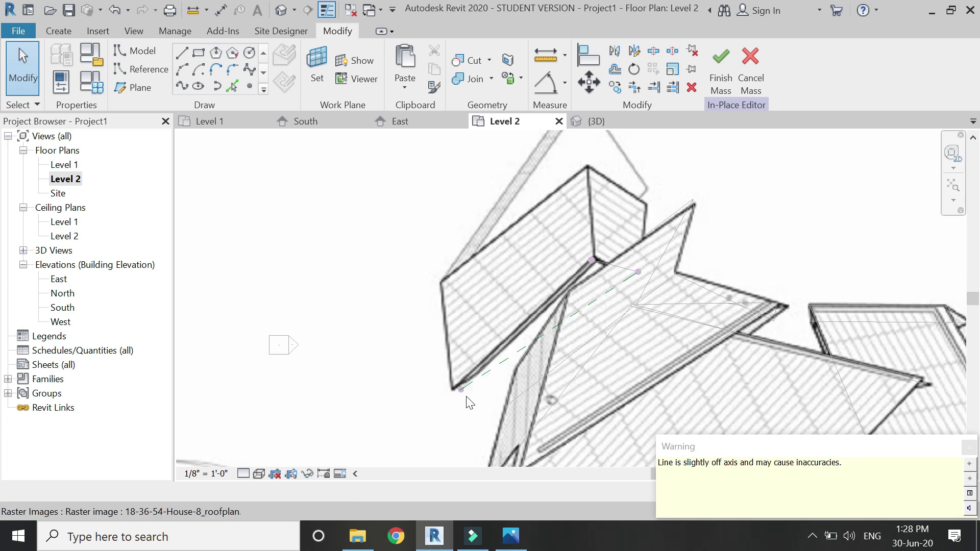
Replace reference plane 1 in Level 2 with a diagonal reference plane from the northwestern wing's eastern corner to its western corner
click(492, 371)
key(Escape)
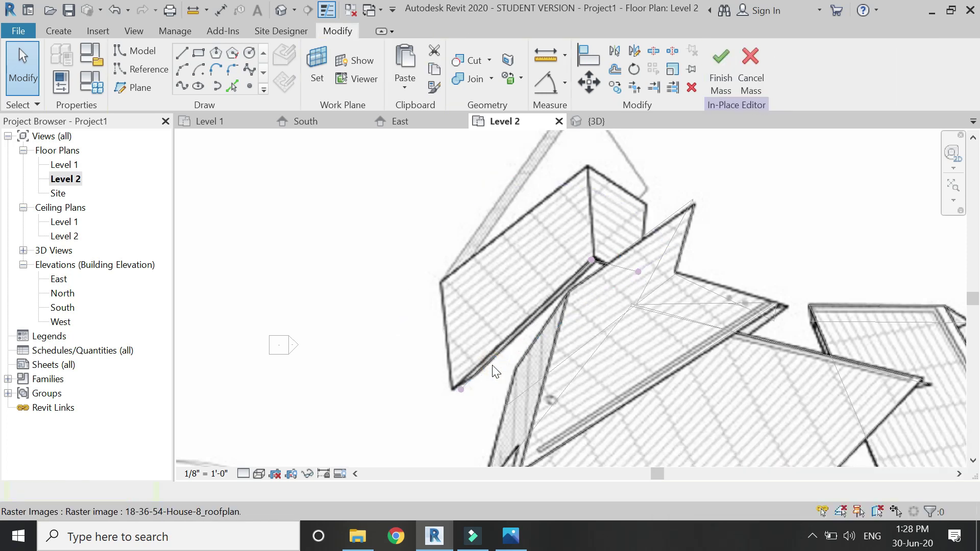
key(r)
key(p)
click(646, 203)
click(439, 280)
key(Escape)
key(Escape)
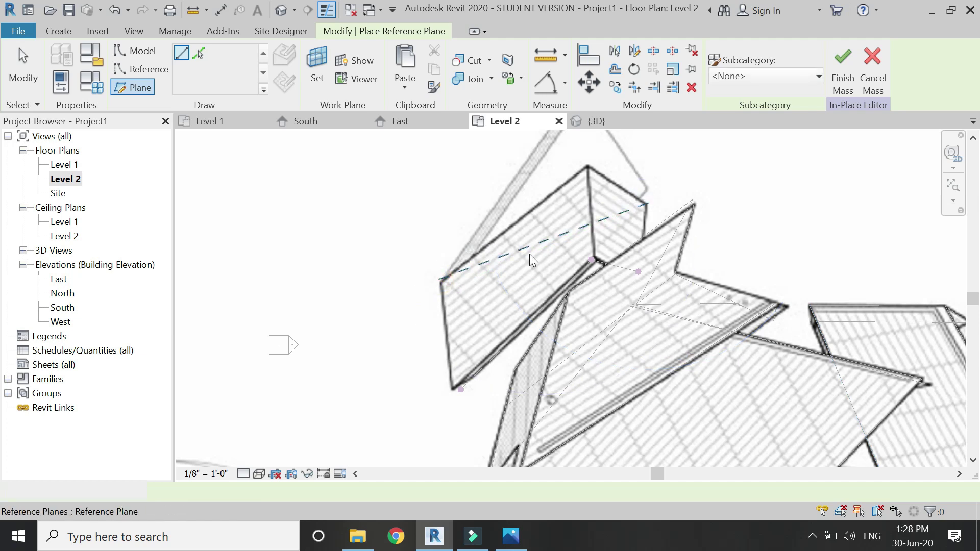
Name the new diagonal reference plane across the northwestern wing 1
click(529, 245)
click(618, 209)
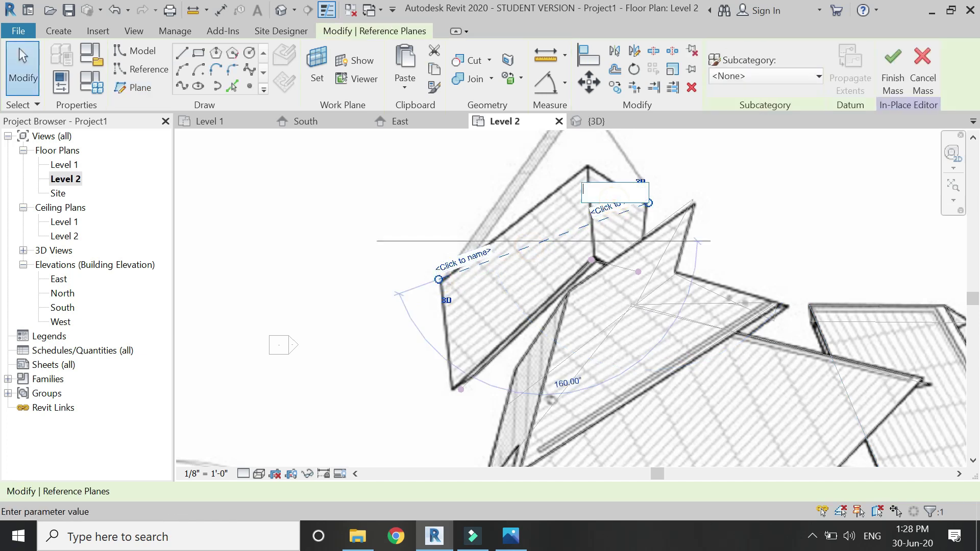
text(1)
key(Return)
click(547, 141)
Set the new Reference Plane : 1 as the work plane in the South elevation
click(328, 122)
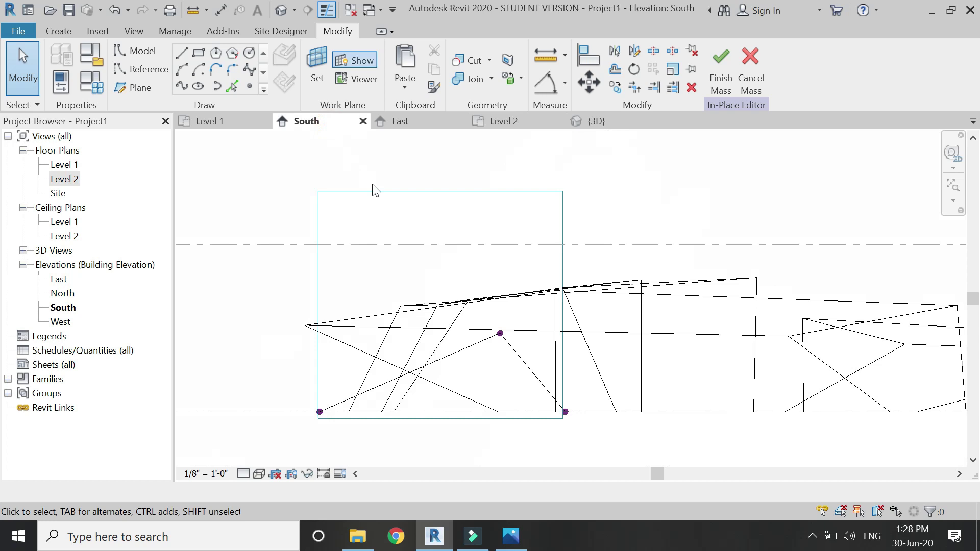
click(317, 72)
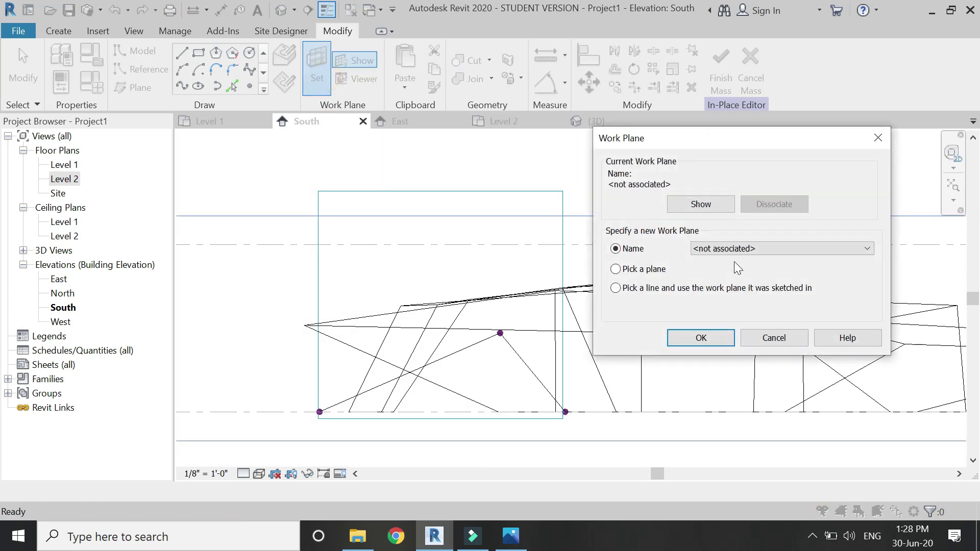
click(737, 249)
click(743, 289)
click(720, 339)
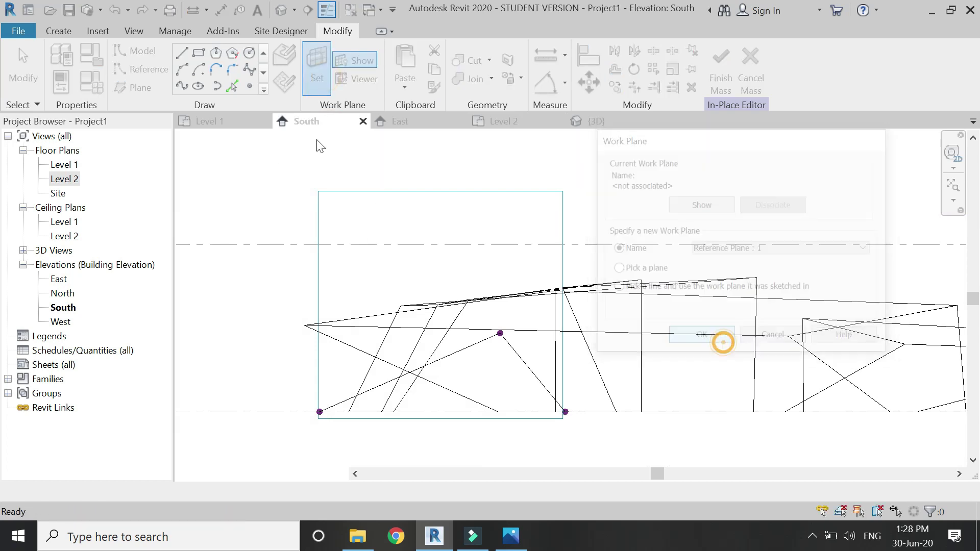
Draw a second two-line peaked profile between the new plane's ends at base level, with its peak above the first profile's peak
click(182, 52)
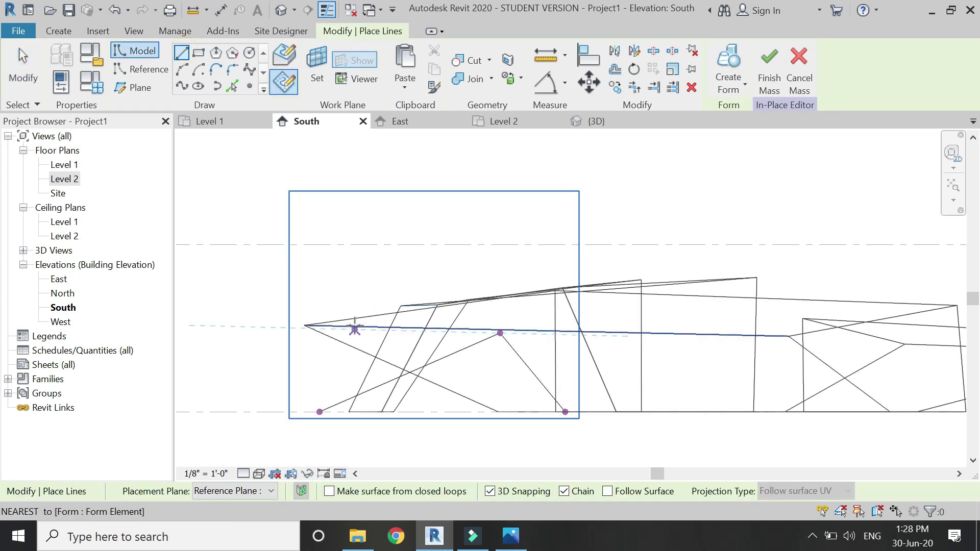
scroll(354, 328, up, 1)
click(279, 424)
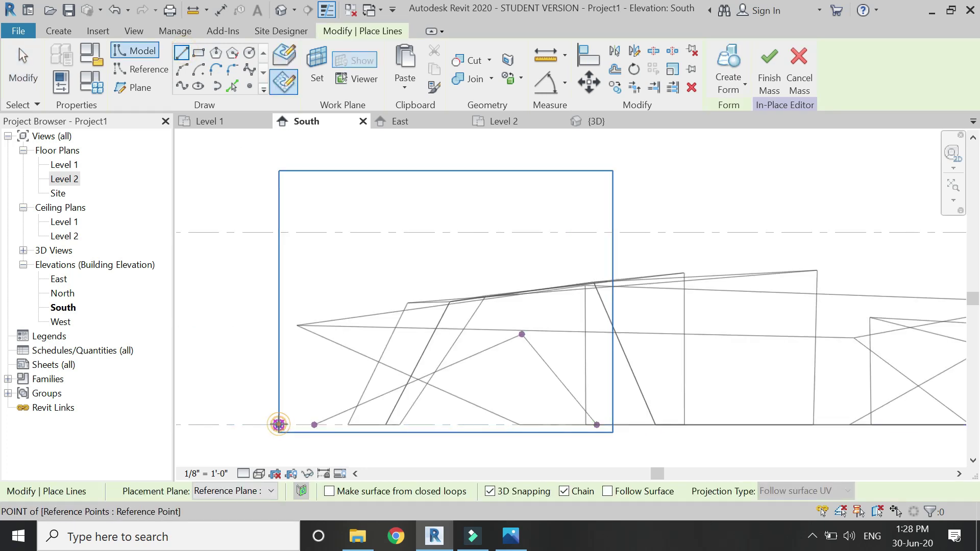
click(521, 307)
click(612, 423)
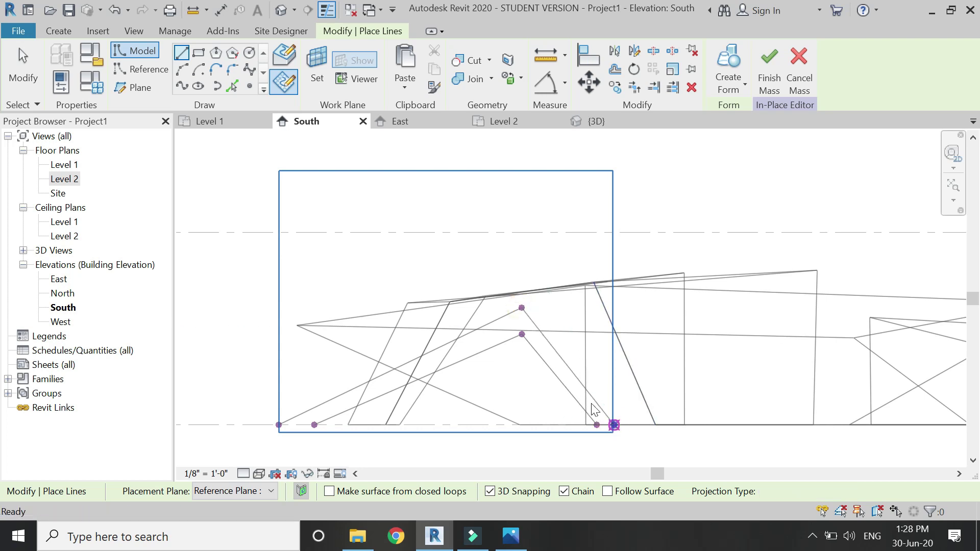
key(Escape)
key(Escape)
Move the second profile's peak point in Level 2 onto the northwestern wing's northern roof corner
click(522, 308)
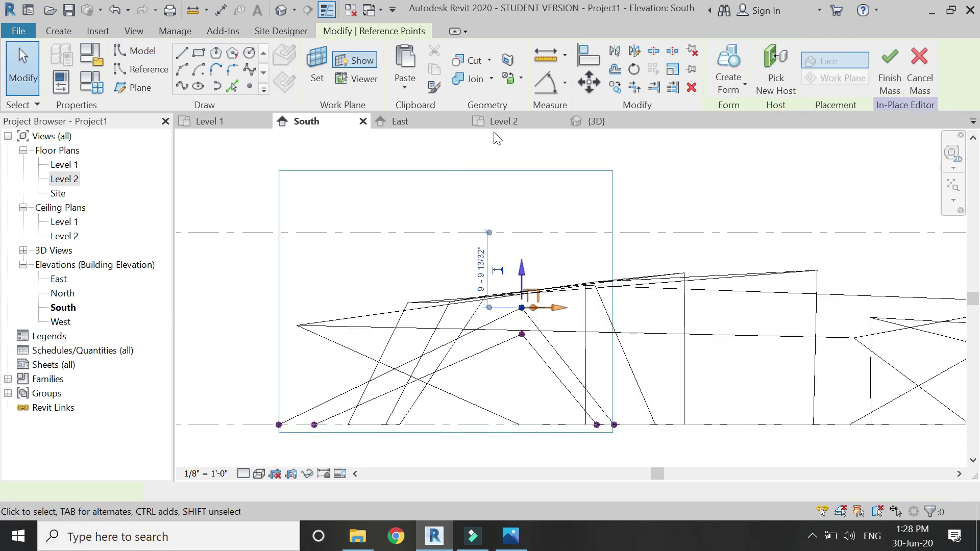
click(498, 122)
scroll(558, 252, down, 1)
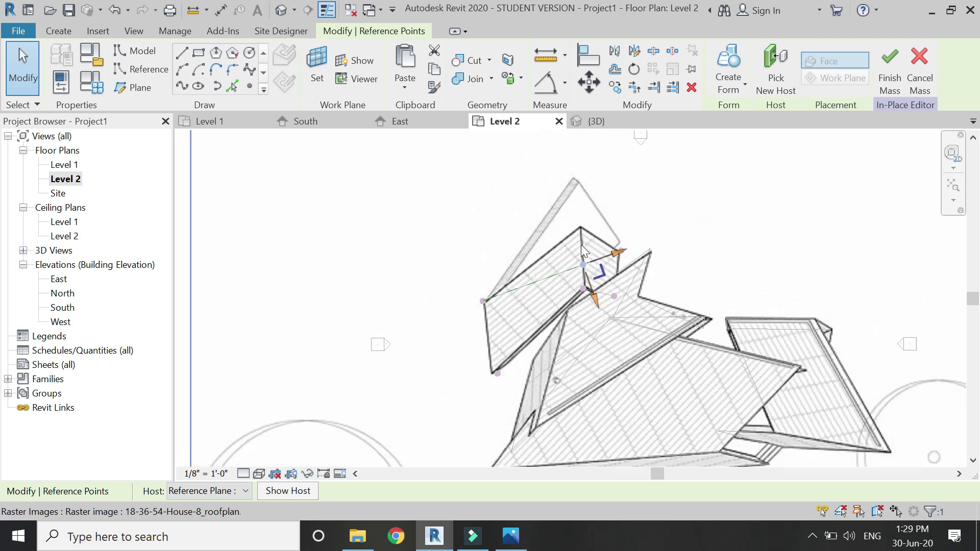
scroll(592, 286, up, 3)
drag(596, 339, 581, 232)
scroll(587, 212, up, 2)
scroll(576, 214, down, 4)
key(Escape)
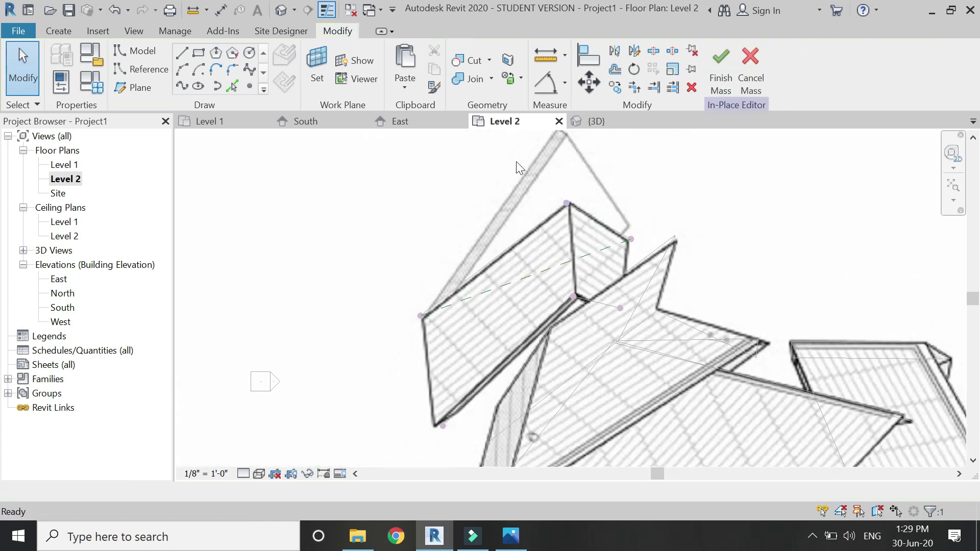
Create a form in 3D between the two peaked profiles of the northwestern wing
click(564, 270)
key(Escape)
click(595, 121)
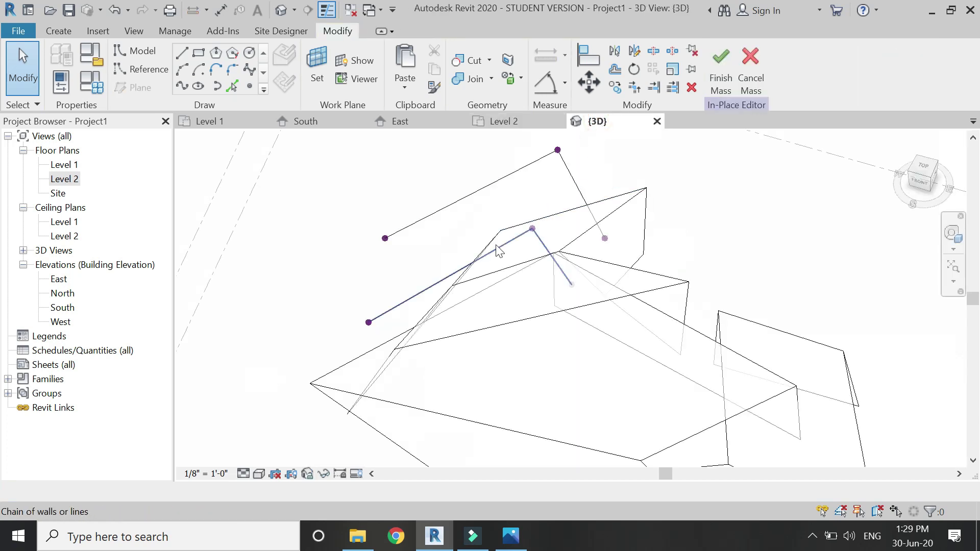
key(Escape)
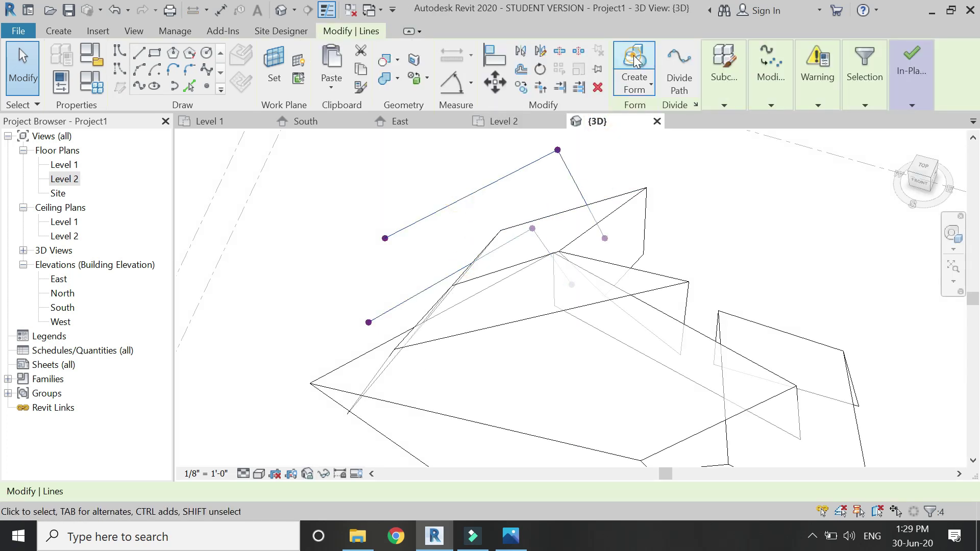
click(634, 59)
scroll(434, 272, down, 3)
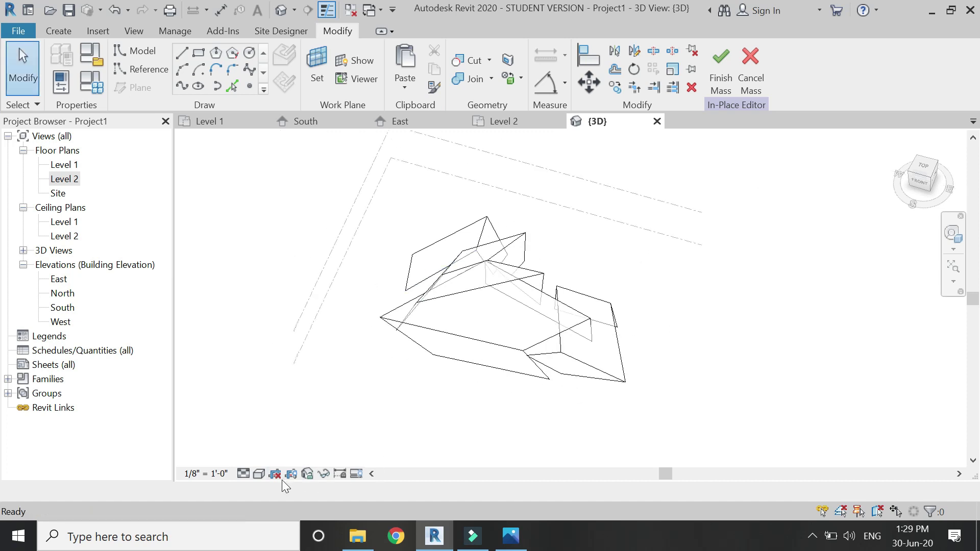
Apply a shaded visual style to the 3D view and finish the in-place mass
click(254, 473)
click(272, 442)
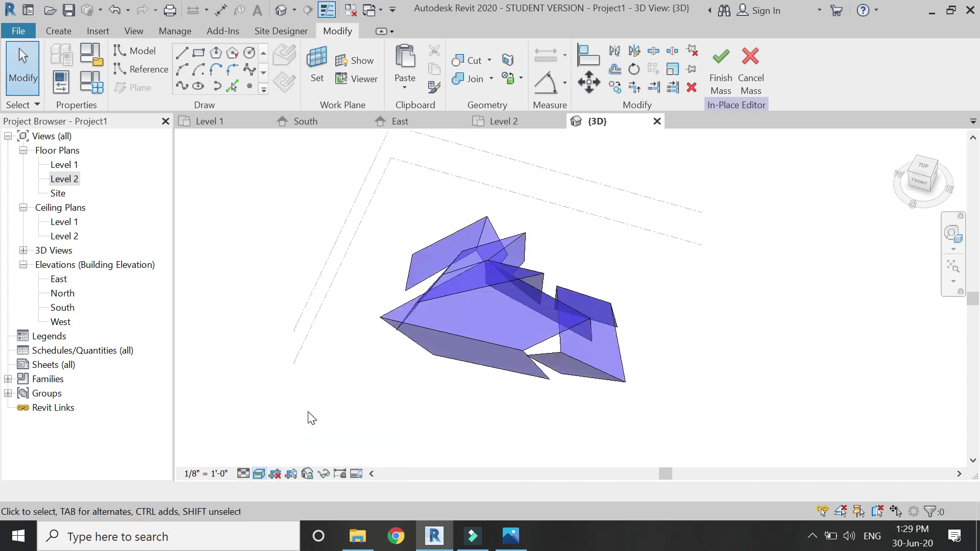
scroll(473, 270, up, 2)
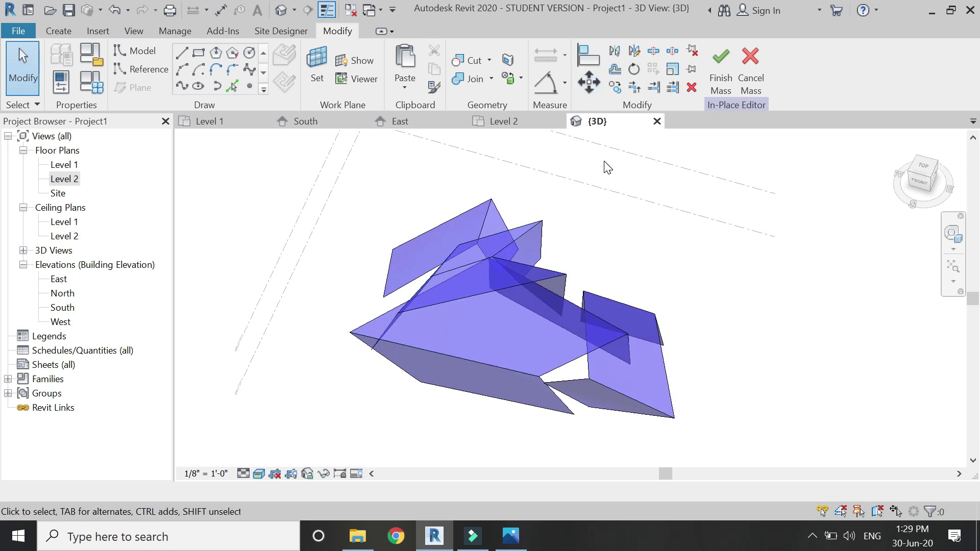
click(720, 80)
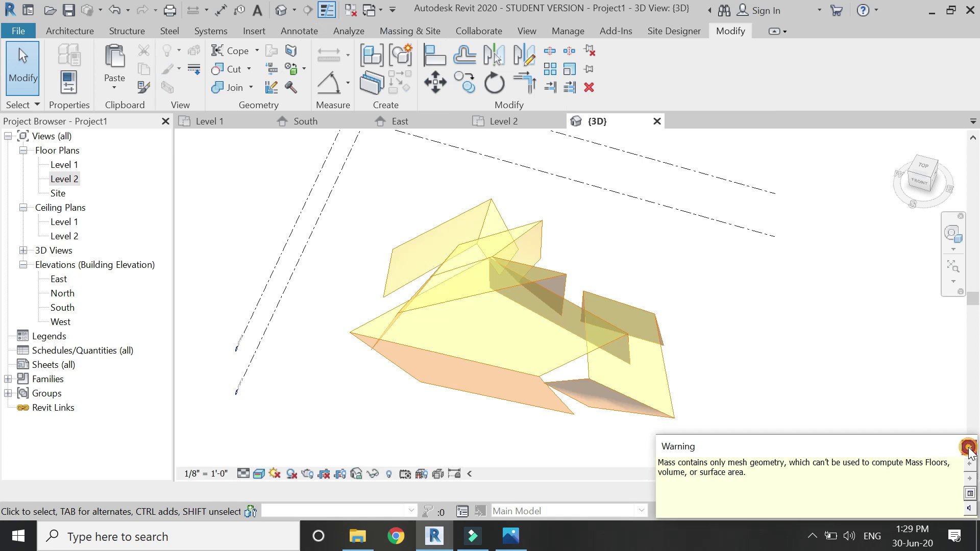
click(968, 448)
Place walls by face on the main roof face and on the sloping side face along its front edge
click(952, 235)
drag(725, 246, 530, 334)
drag(528, 392, 497, 249)
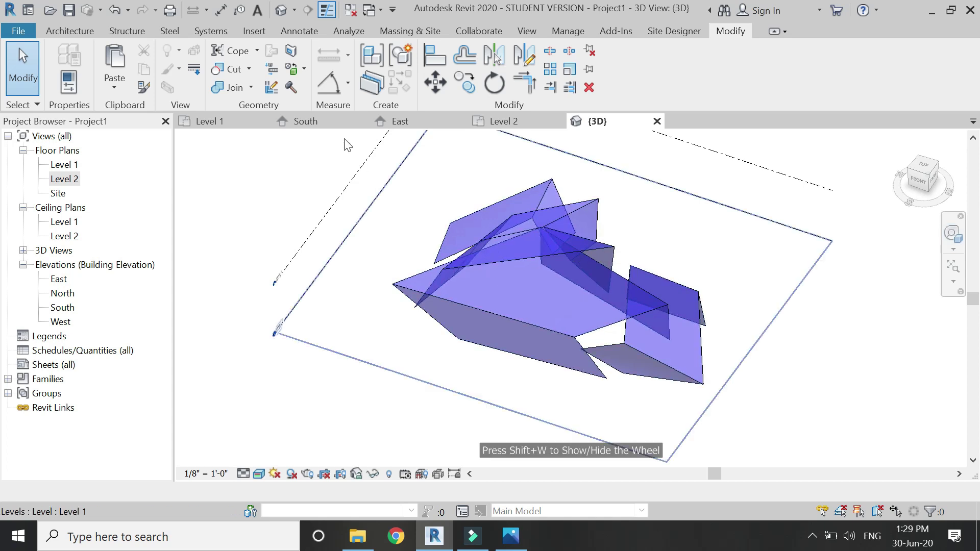
click(410, 31)
click(282, 79)
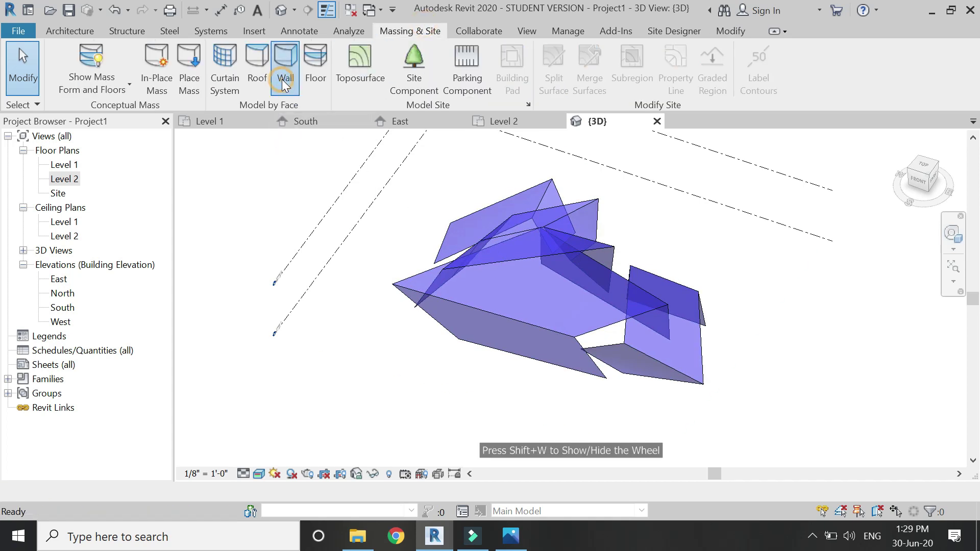
scroll(524, 305, up, 3)
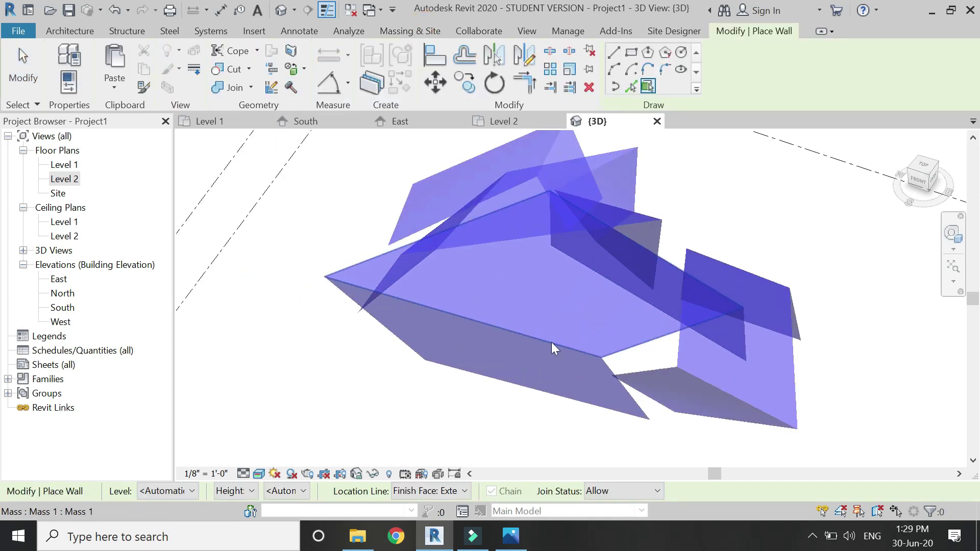
click(637, 347)
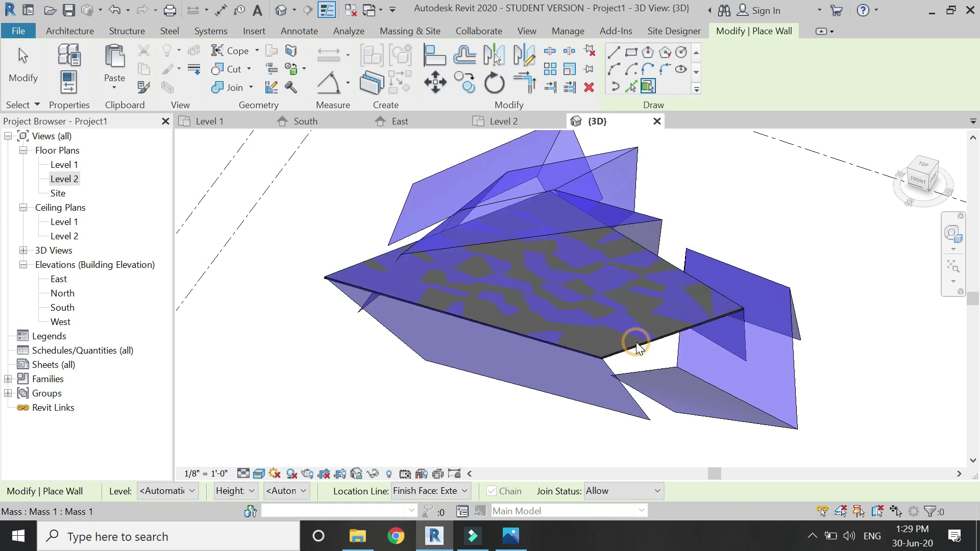
click(606, 367)
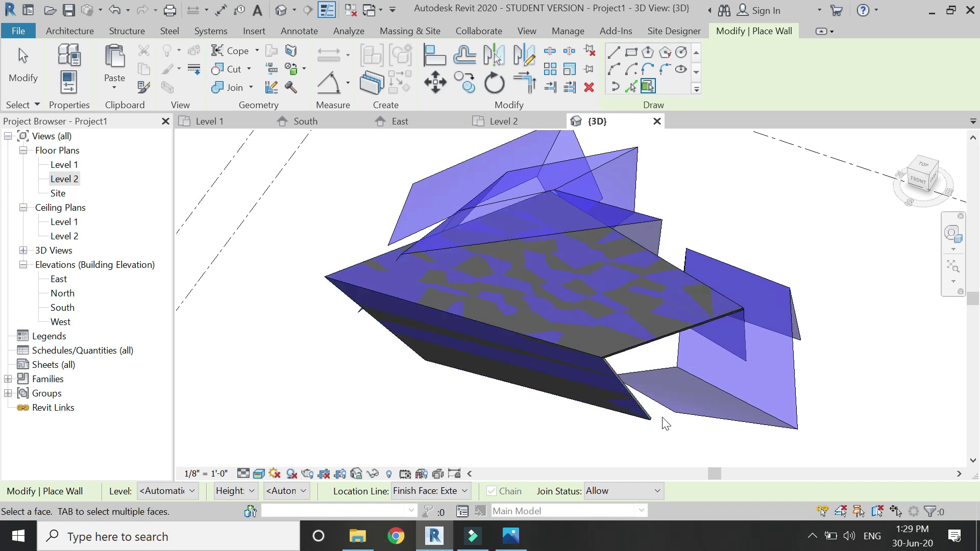
Cover the small eastern wing's inner side, roof slope and outer side faces with walls by face
click(651, 372)
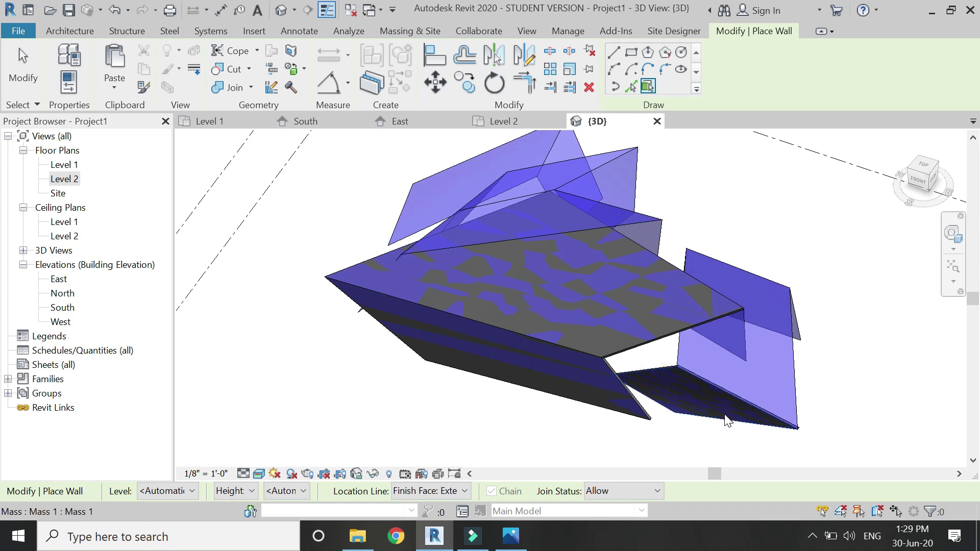
click(791, 377)
scroll(795, 337, up, 3)
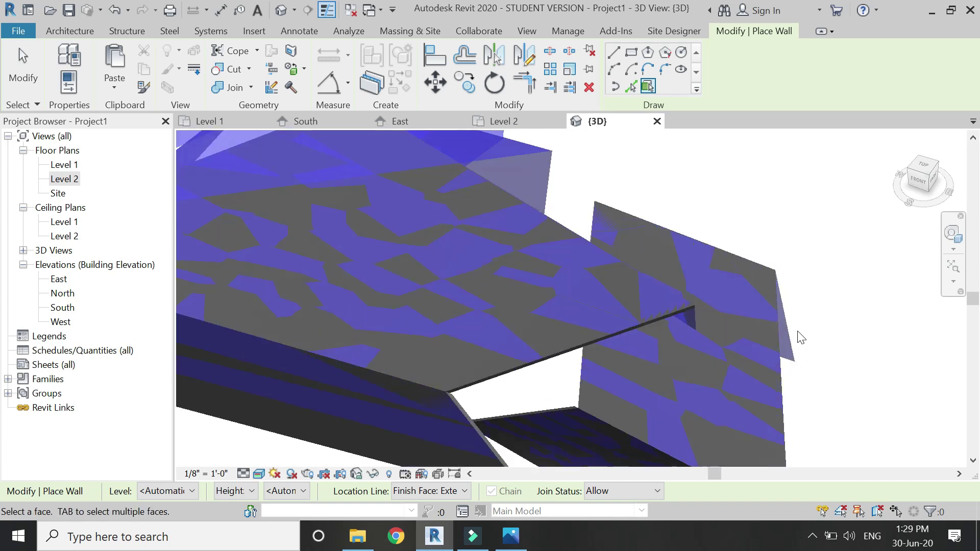
click(789, 339)
scroll(824, 368, down, 3)
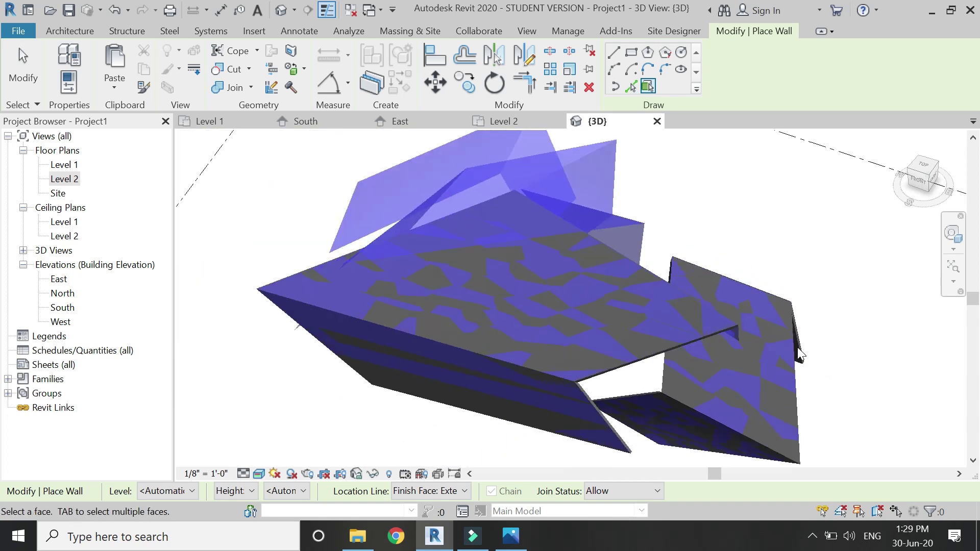
Cover the faces of the peaked forms behind the main roof with walls by face
scroll(390, 169, up, 2)
click(389, 170)
scroll(494, 311, up, 4)
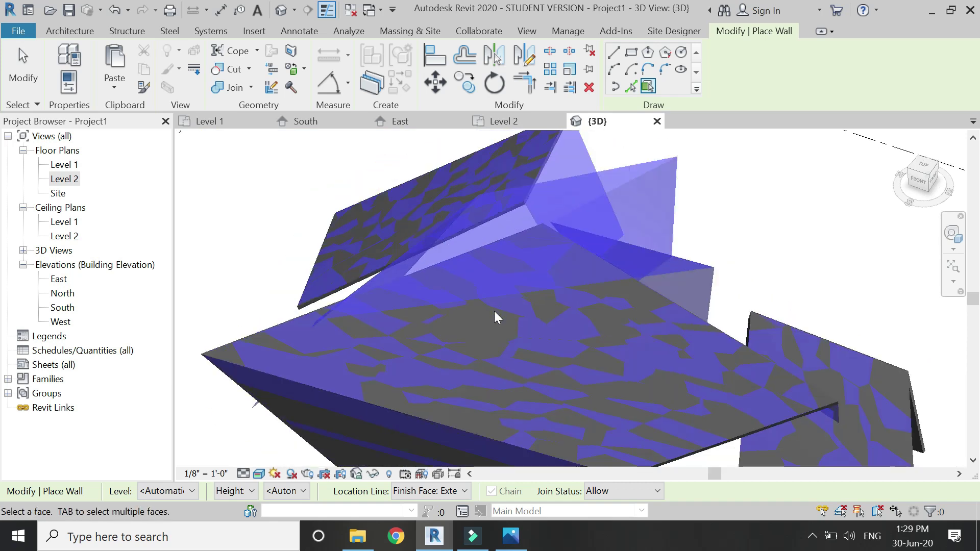
click(574, 186)
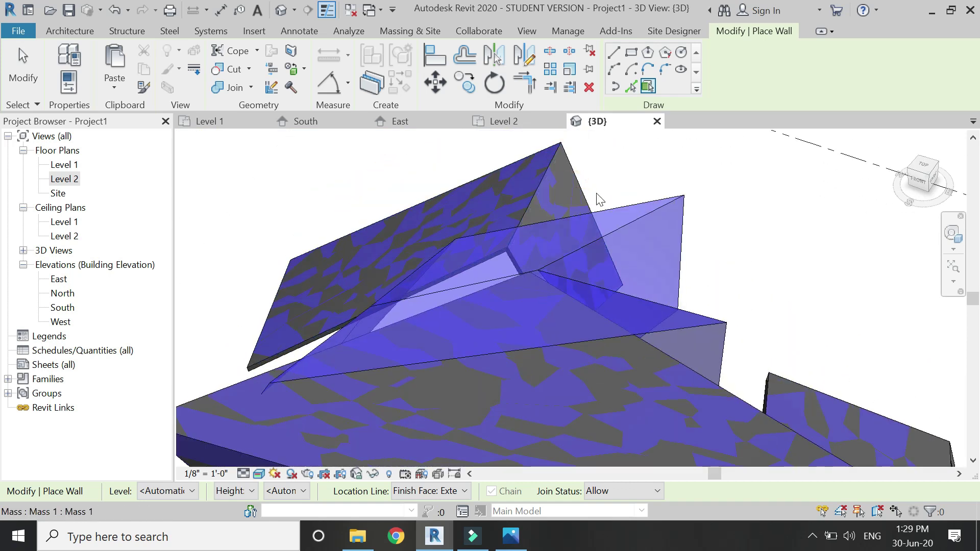
click(615, 210)
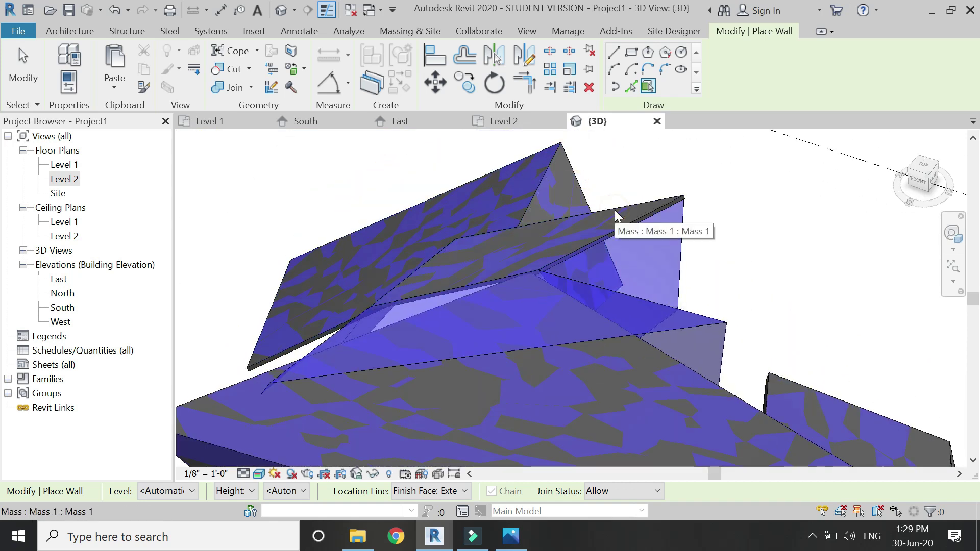
click(678, 246)
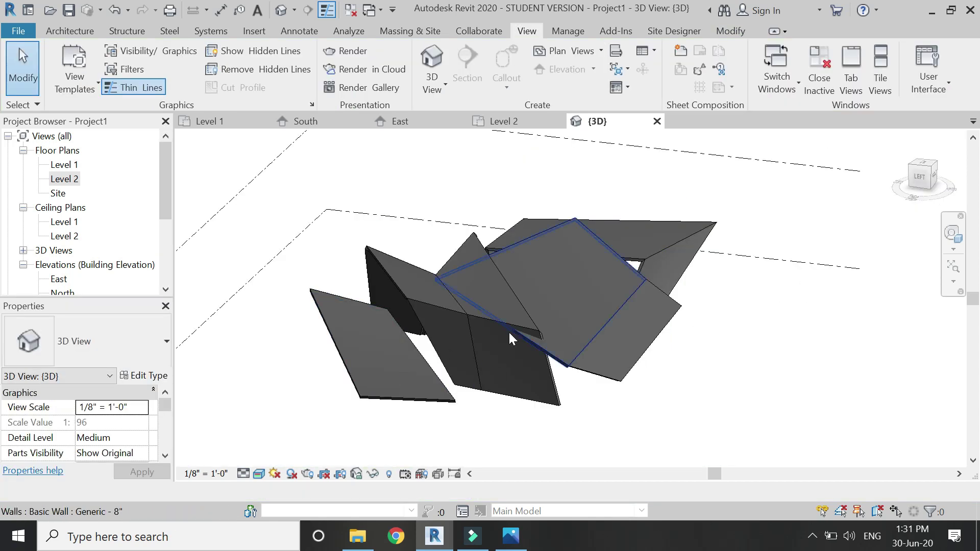
Join the steep side wall with the main roof wall that meets its upper end
scroll(508, 331, up, 5)
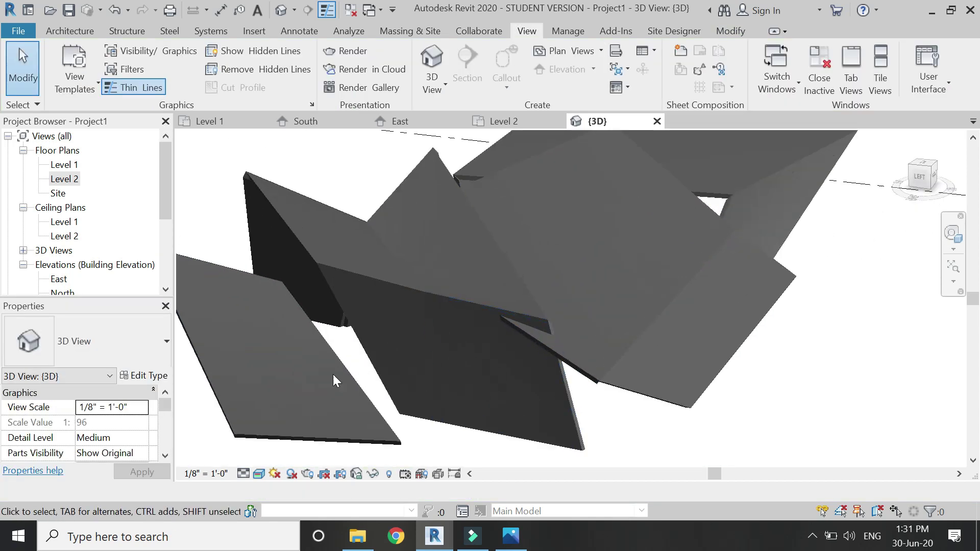
click(730, 32)
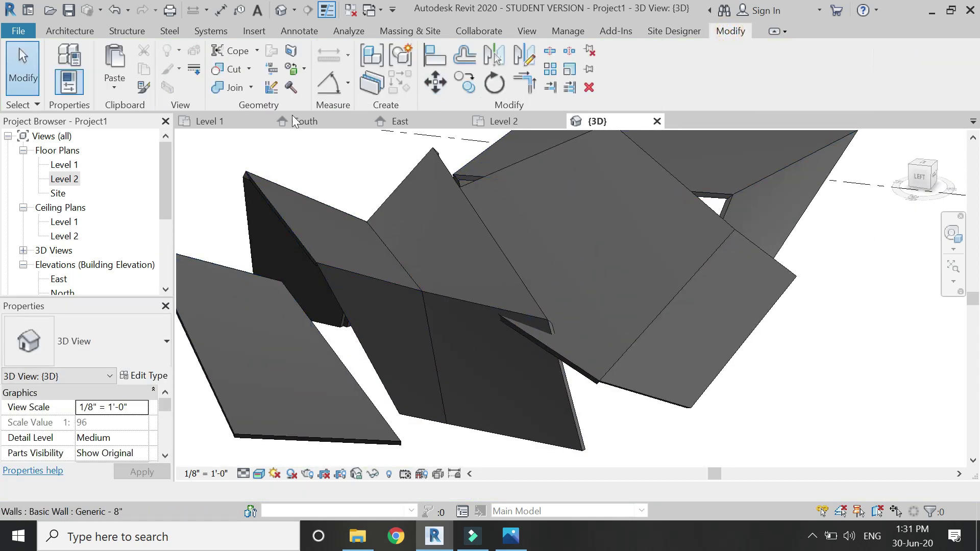
click(222, 92)
click(572, 398)
click(581, 376)
scroll(349, 380, down, 1)
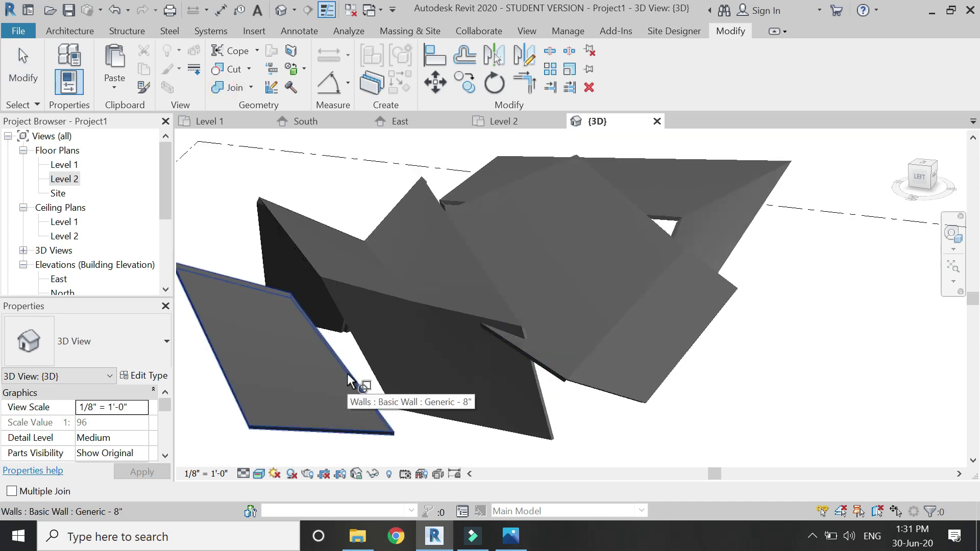
key(Escape)
Show the mass form again and cover the bare face beneath the main roof's edge with a Generic - 8" wall
click(952, 234)
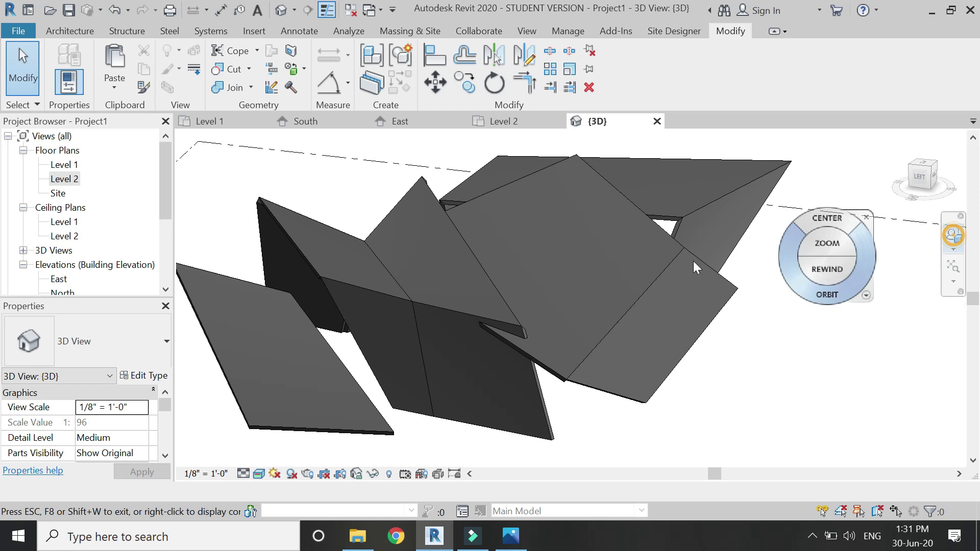
drag(730, 220, 272, 147)
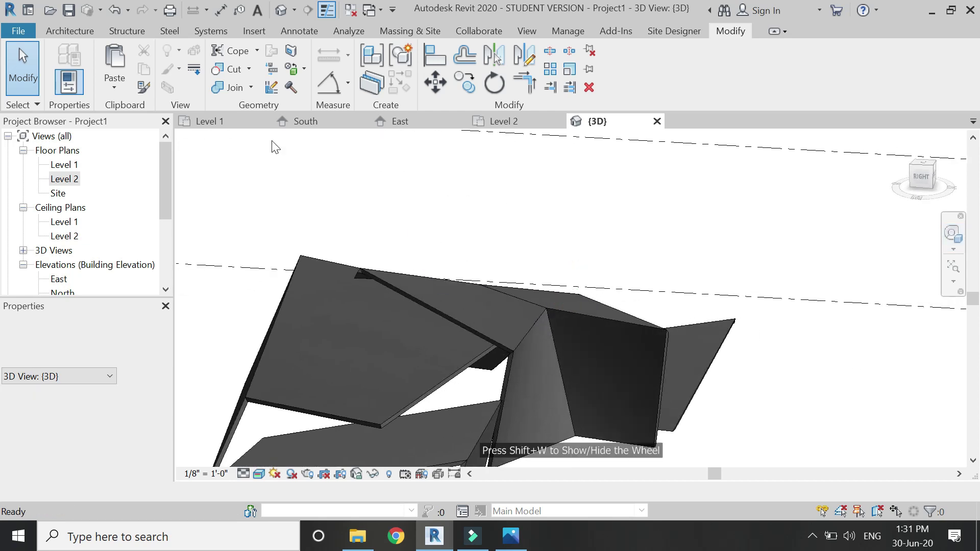
click(404, 32)
click(92, 58)
scroll(437, 377, down, 2)
scroll(437, 377, up, 2)
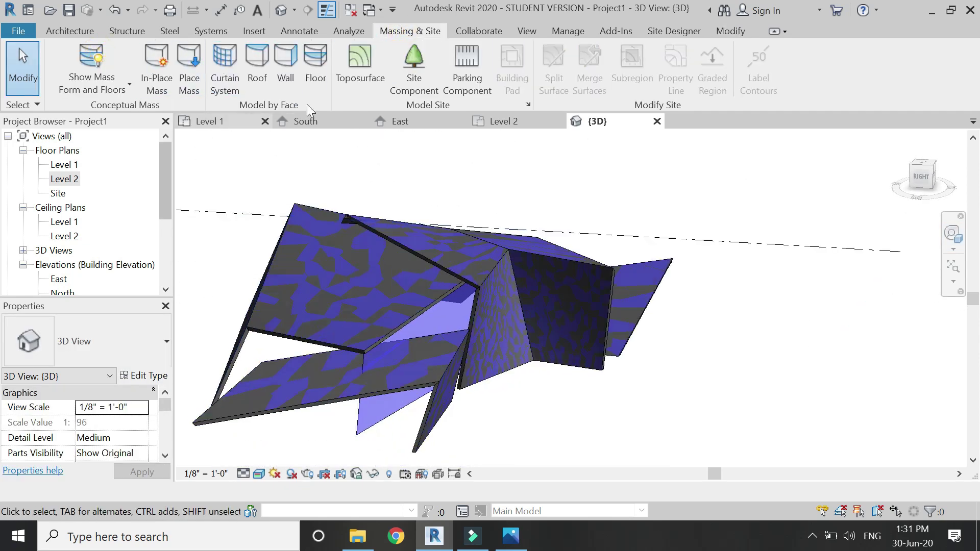
click(286, 66)
click(359, 427)
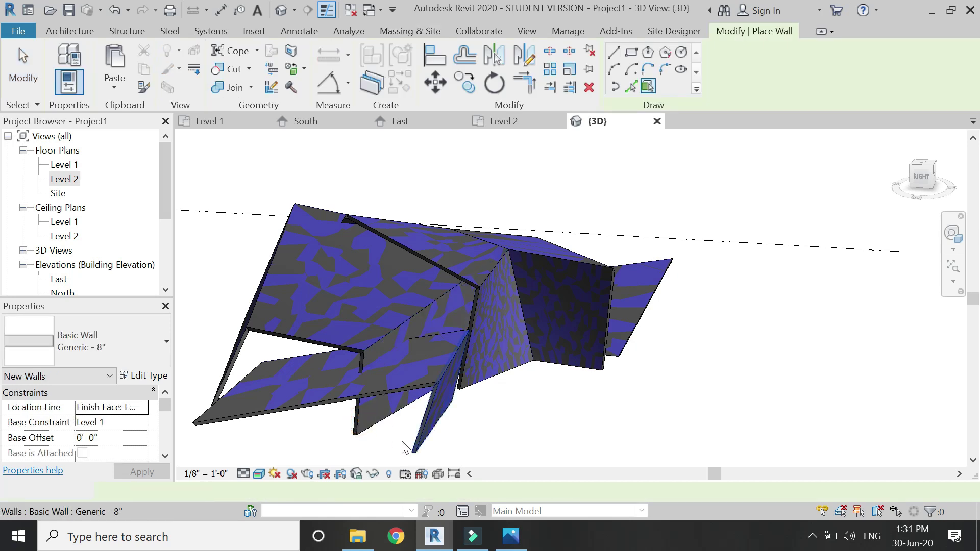
Hide the mass form and join the eastern wing's roof wall with the wall beneath the main roof's edge
key(Escape)
click(97, 60)
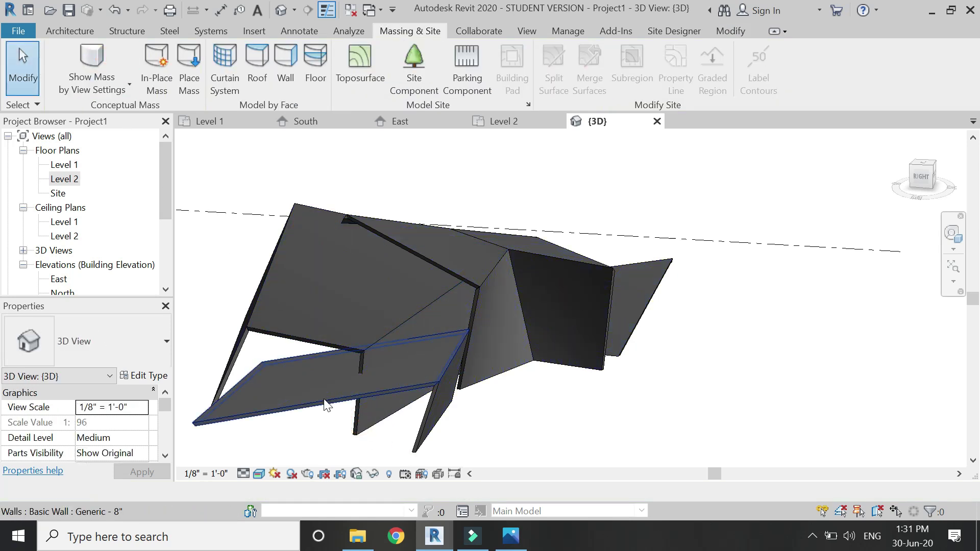
scroll(326, 405, up, 1)
click(724, 32)
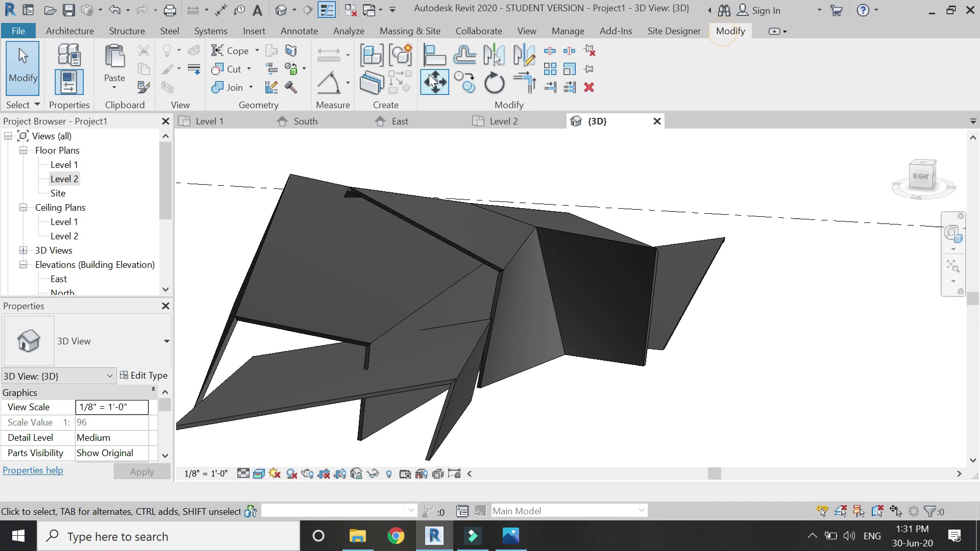
click(222, 91)
click(431, 382)
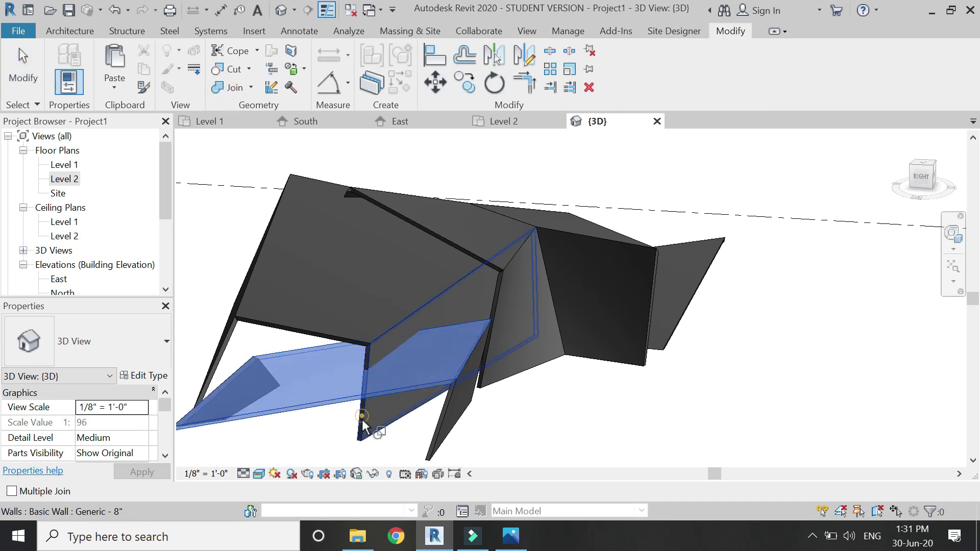
click(362, 421)
key(Escape)
shift+middle_drag(225, 352, 664, 333)
click(953, 234)
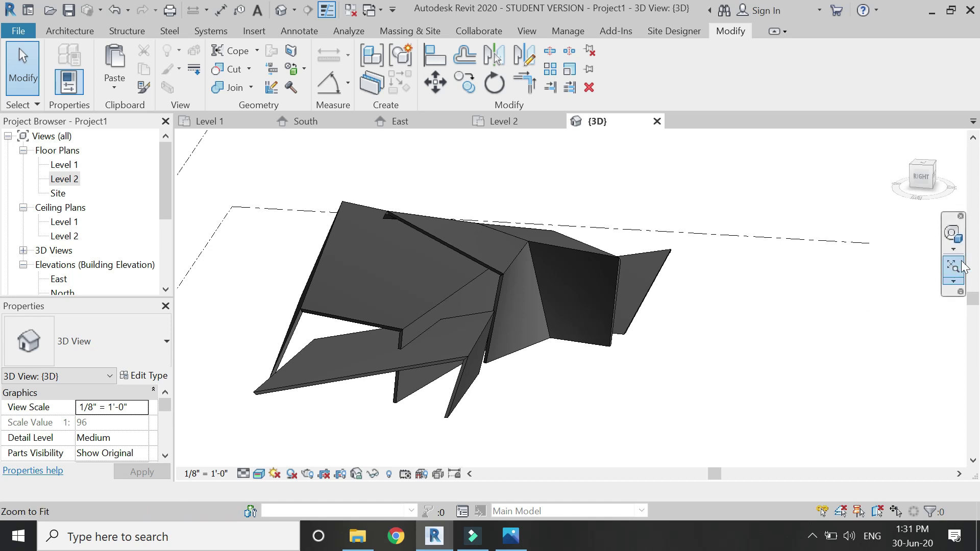
drag(558, 252, 394, 294)
mouse_move(364, 379)
mouse_down()
mouse_move(775, 392)
mouse_move(905, 372)
mouse_move(541, 393)
mouse_move(480, 378)
mouse_move(375, 389)
mouse_up()
drag(305, 369, 409, 335)
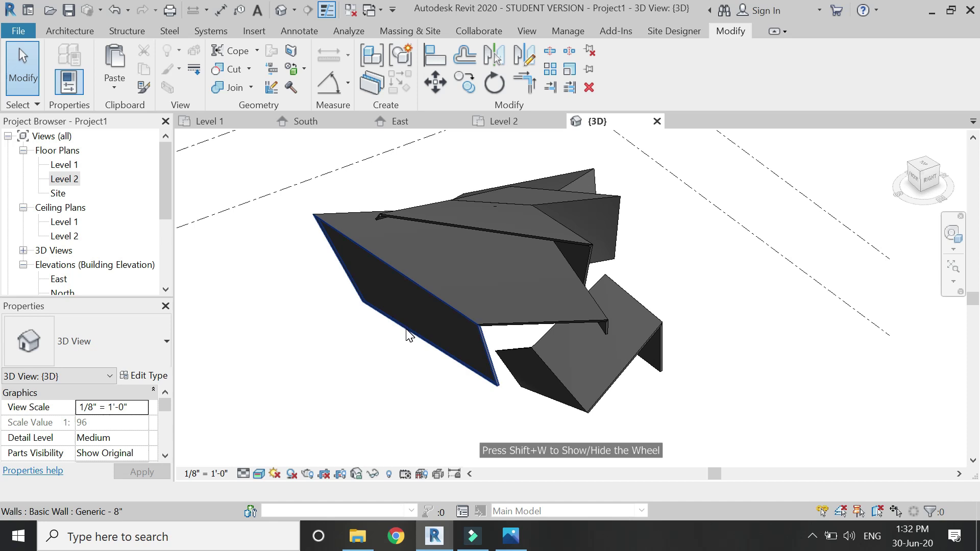